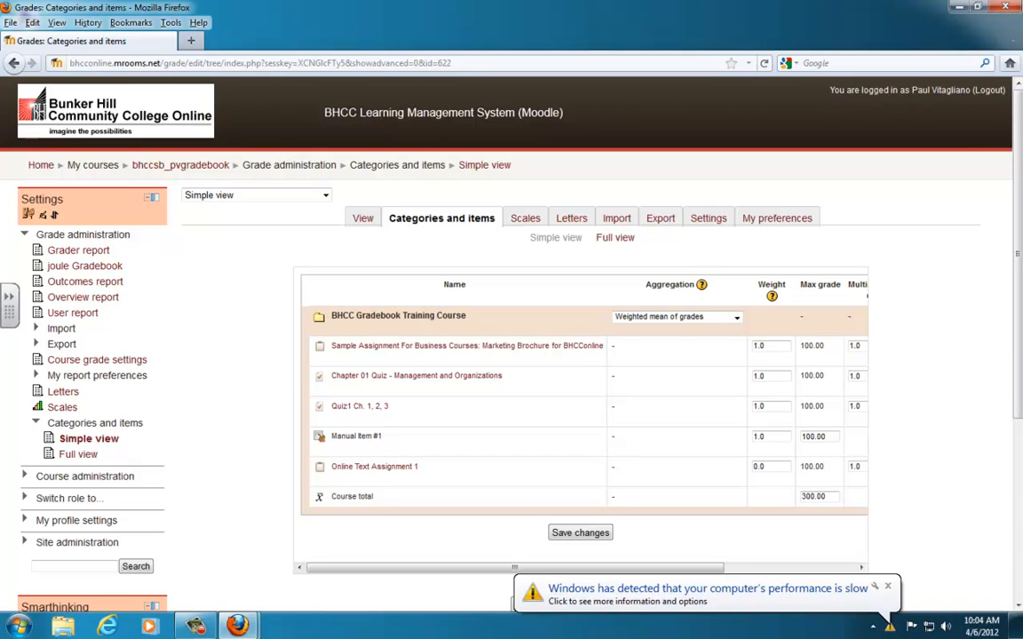
- Return to the bhccsb_pvgradebook course page, open its grades and turn on editing in the grader report
{"action": "left_click", "coordinate": [210, 164]}
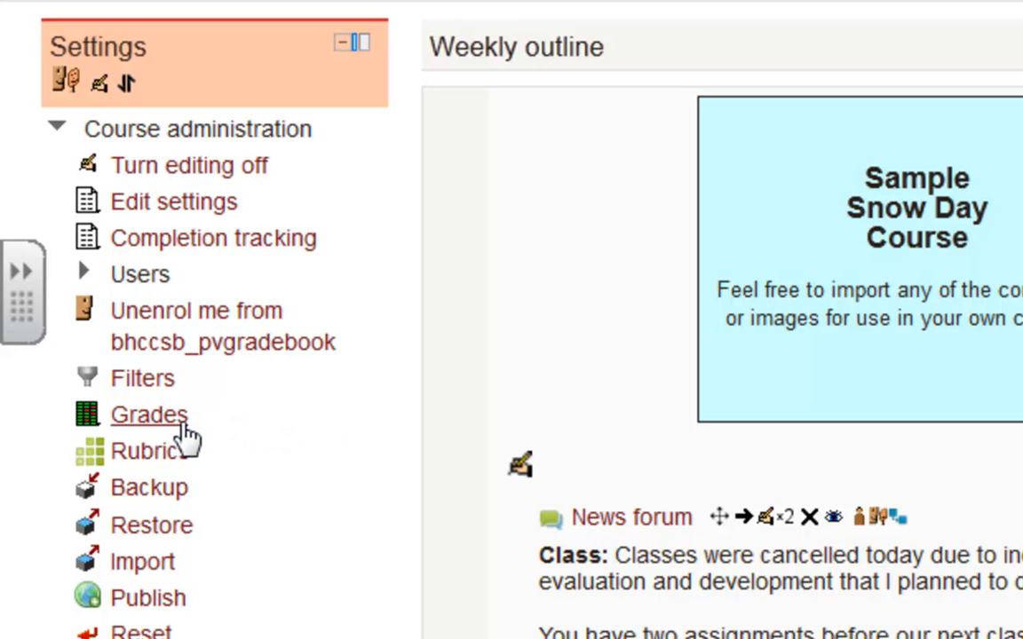
{"action": "left_click", "coordinate": [185, 434]}
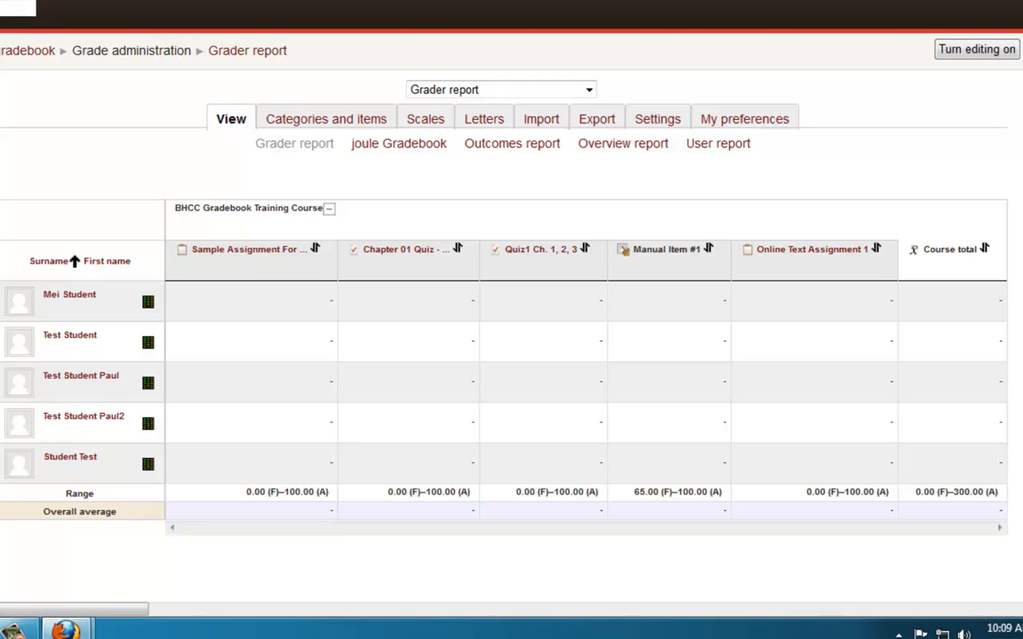
{"action": "left_click", "coordinate": [946, 52]}
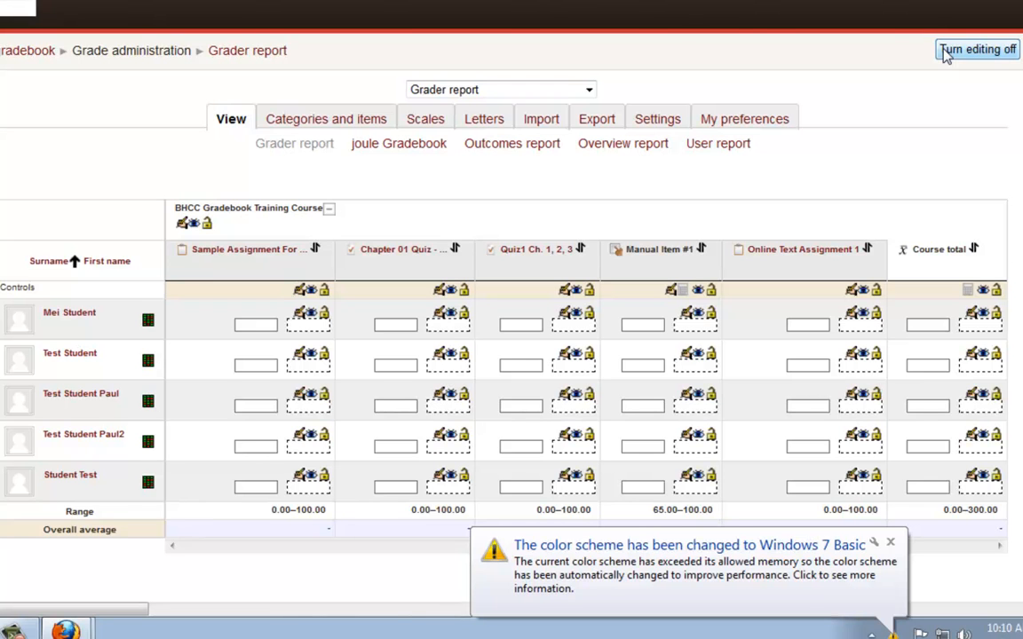
{"action": "left_click", "coordinate": [892, 544]}
- Look through the available gradebook views and the course's categories and items, scales and letter grades
{"action": "left_click", "coordinate": [588, 91]}
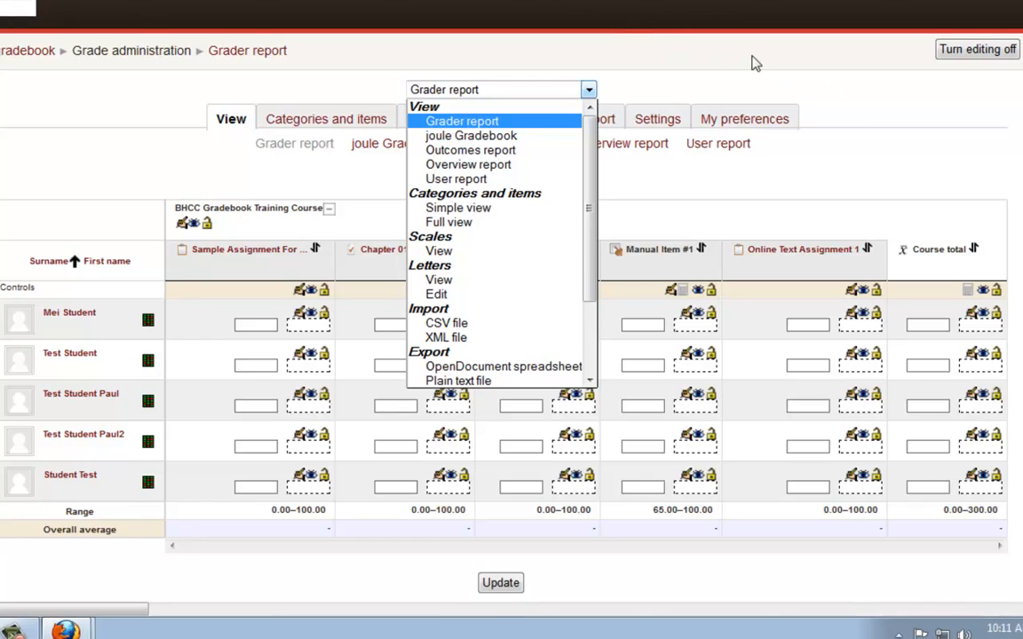
{"action": "left_click", "coordinate": [865, 112]}
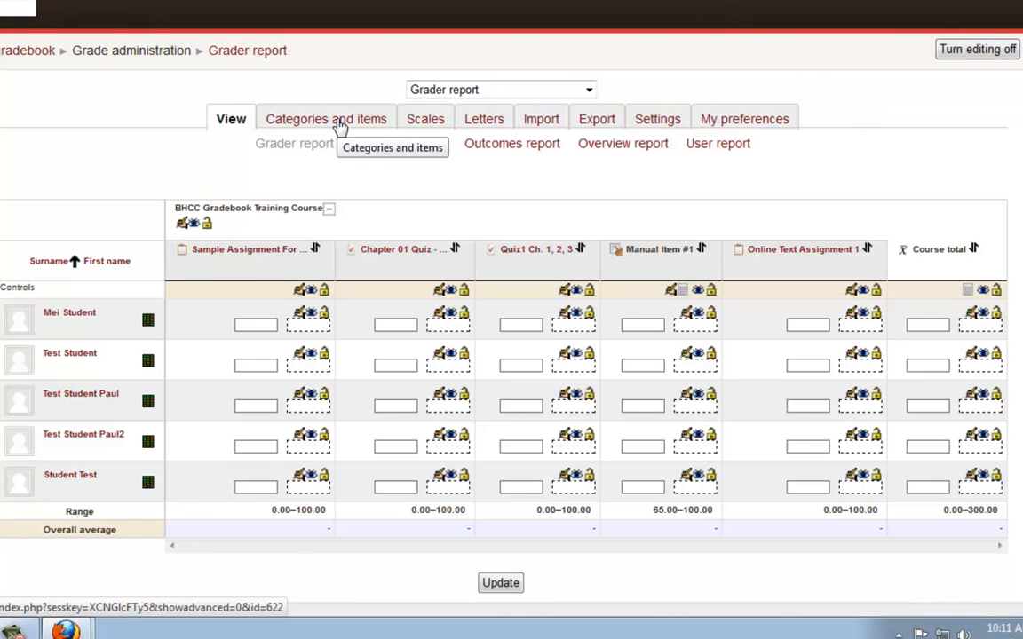
{"action": "left_click", "coordinate": [340, 127]}
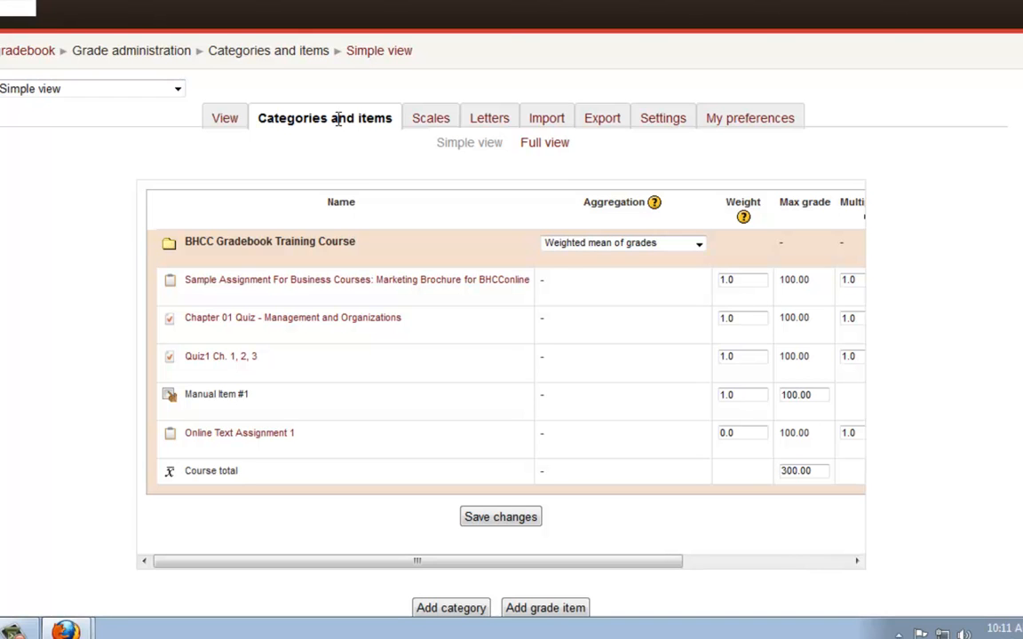
{"action": "left_click", "coordinate": [426, 119]}
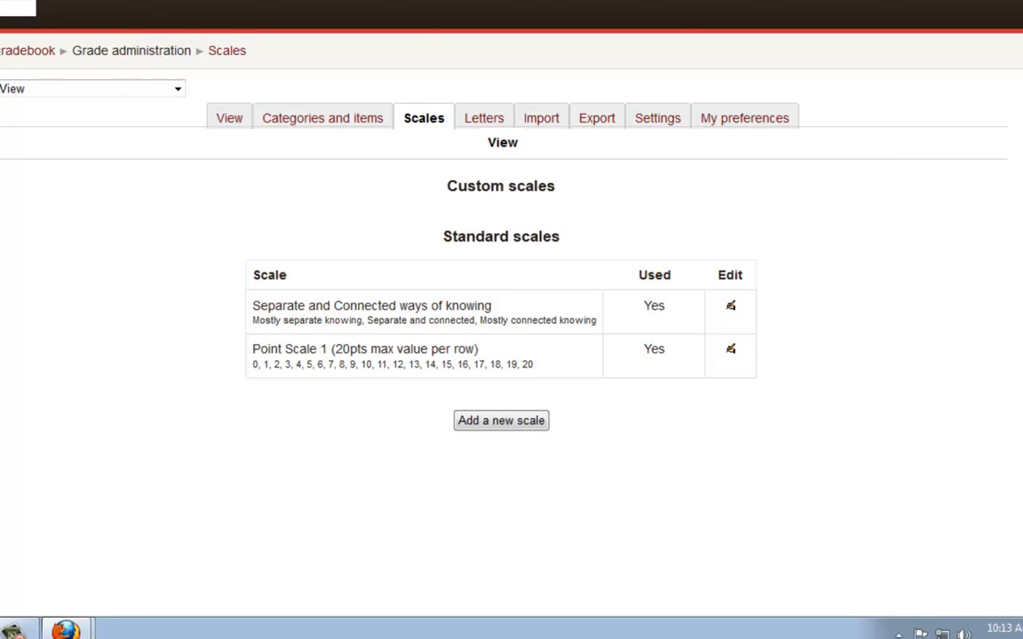
{"action": "left_click", "coordinate": [486, 125]}
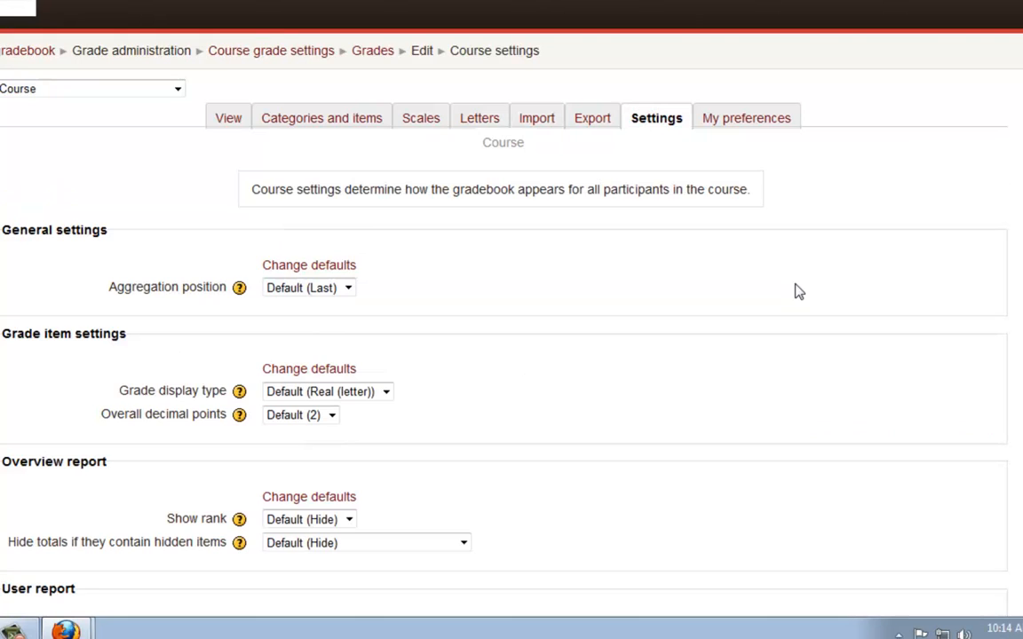
- Review the course grade settings and the grader report preferences from beginning to end
{"action": "scroll", "coordinate": [762, 317], "scroll_direction": "down", "scroll_amount": 5}
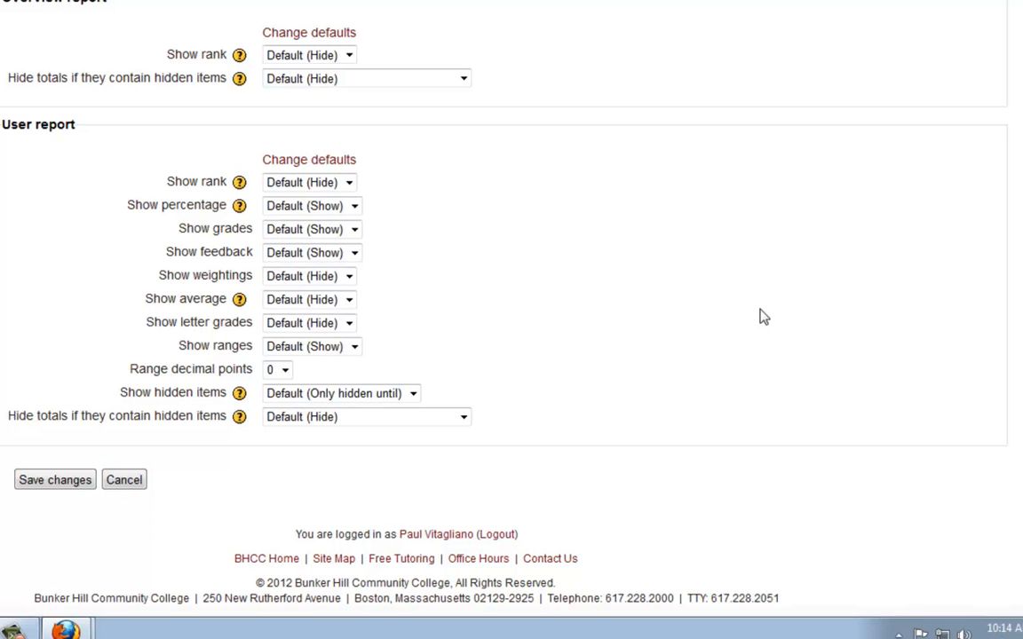
{"action": "scroll", "coordinate": [762, 317], "scroll_direction": "up", "scroll_amount": 3}
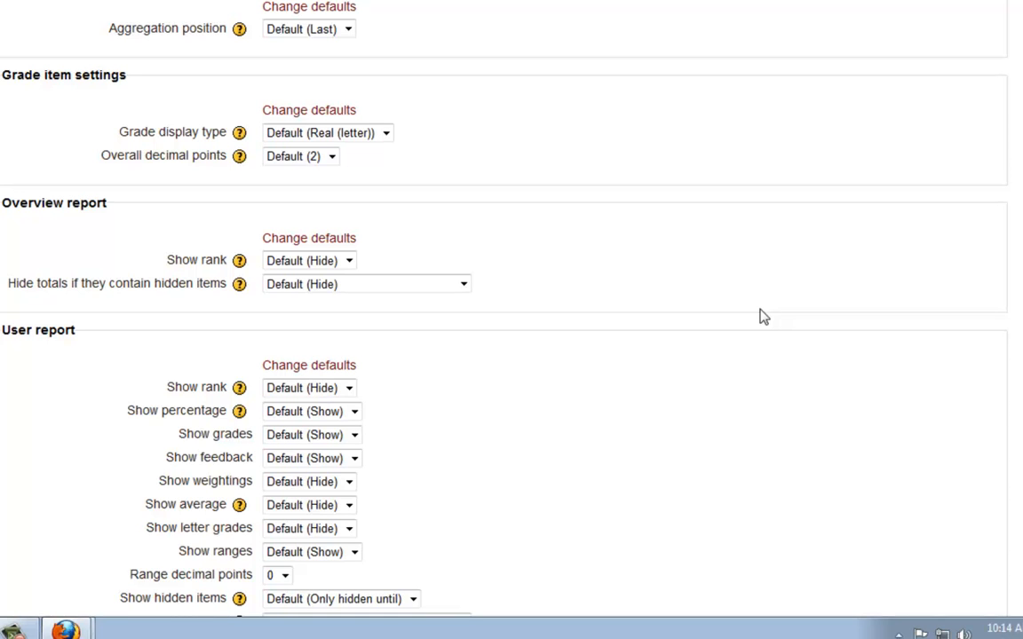
{"action": "scroll", "coordinate": [655, 244], "scroll_direction": "up", "scroll_amount": 5}
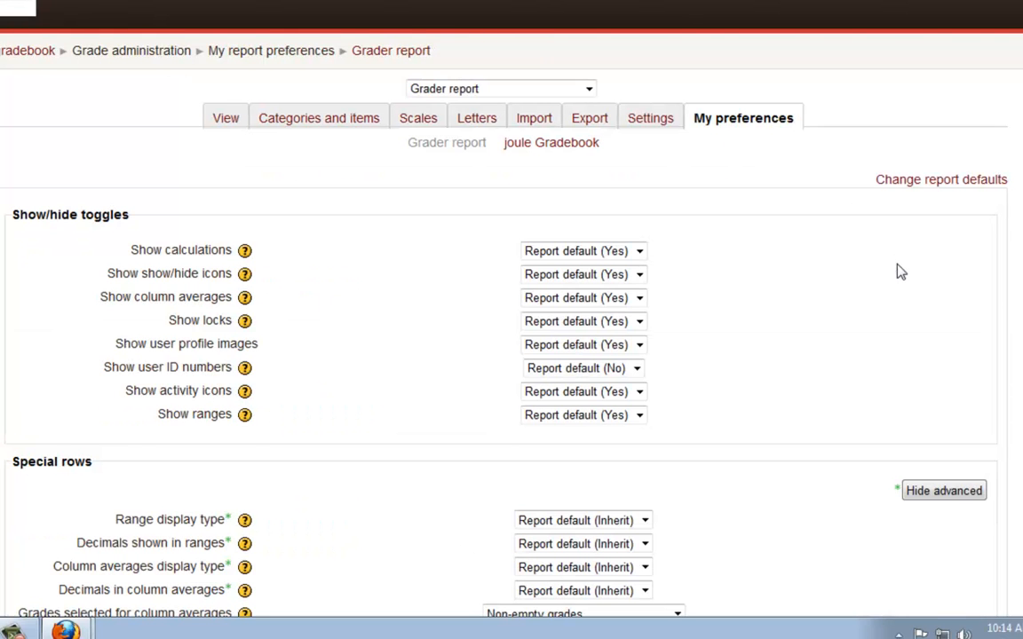
{"action": "scroll", "coordinate": [899, 271], "scroll_direction": "down", "scroll_amount": 5}
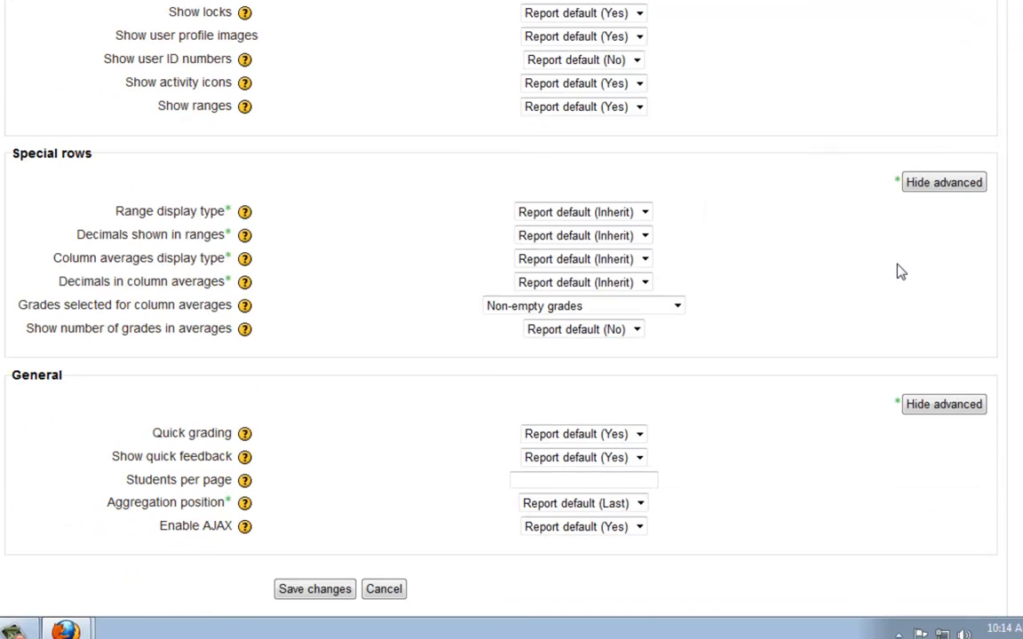
{"action": "scroll", "coordinate": [897, 269], "scroll_direction": "up", "scroll_amount": 5}
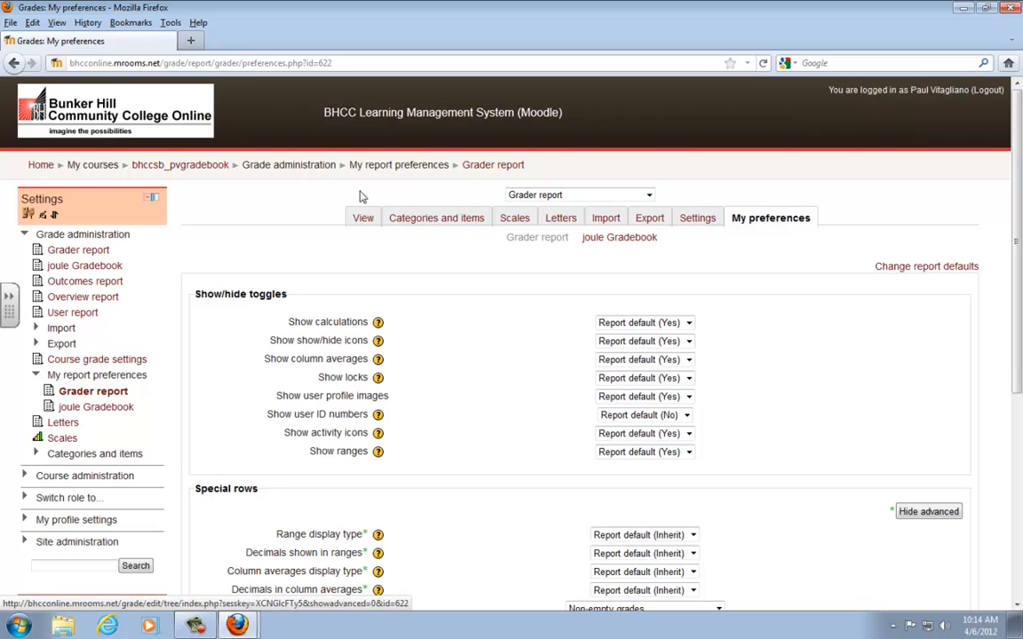
- Reopen the grades from the course page and view the overview report with its list of selectable users
{"action": "left_click", "coordinate": [201, 166]}
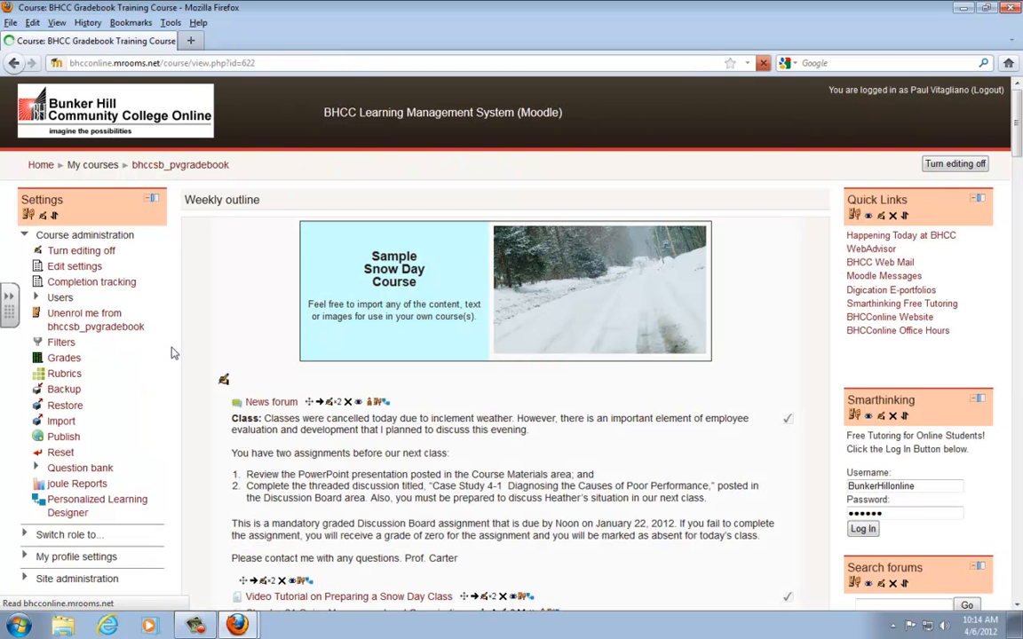
{"action": "left_click", "coordinate": [65, 359]}
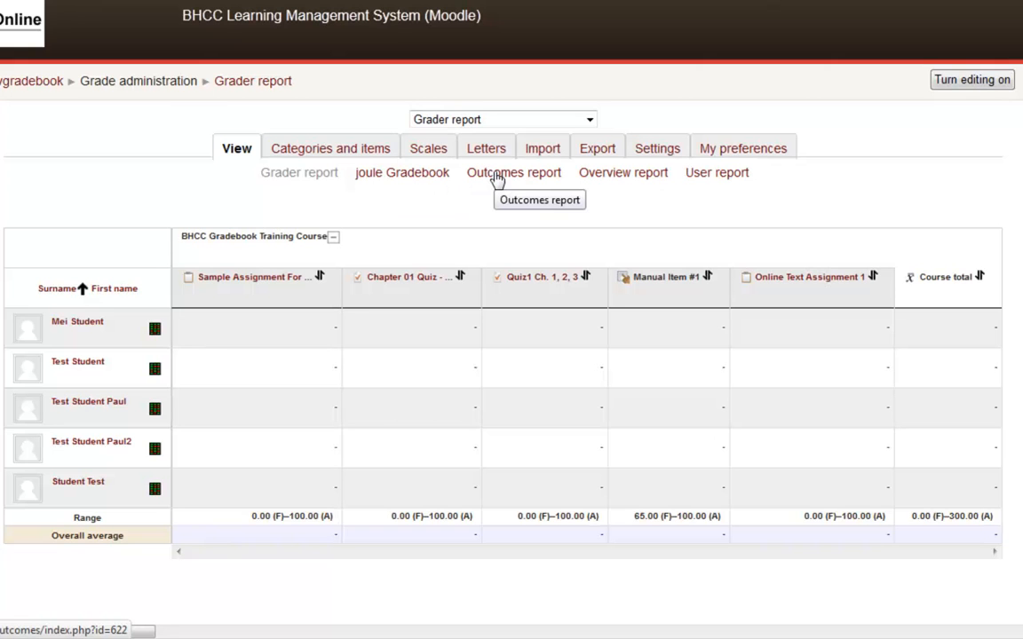
{"action": "left_click", "coordinate": [626, 177]}
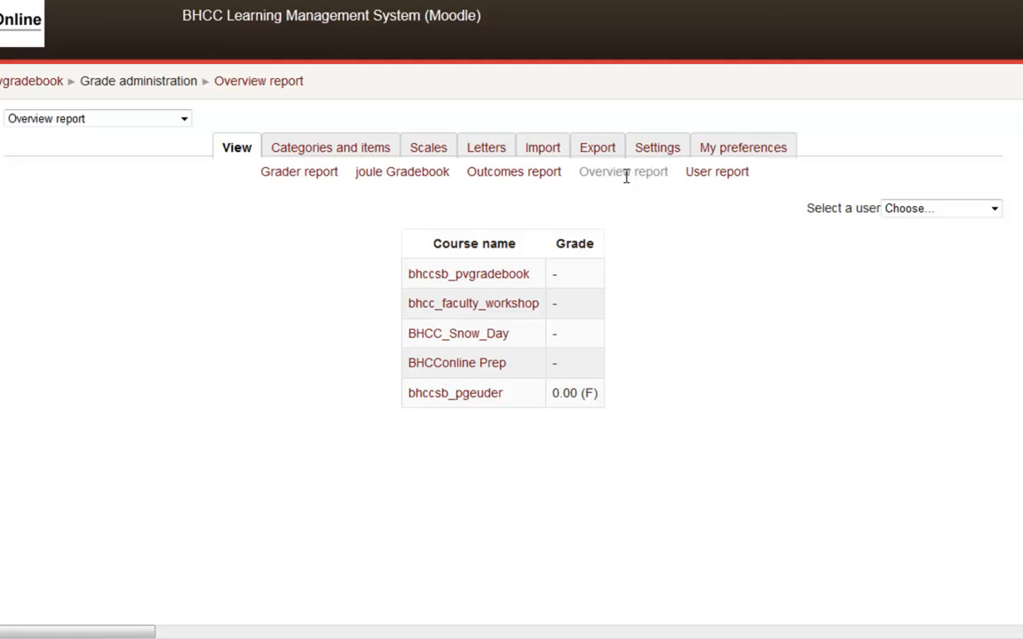
{"action": "left_click", "coordinate": [994, 209]}
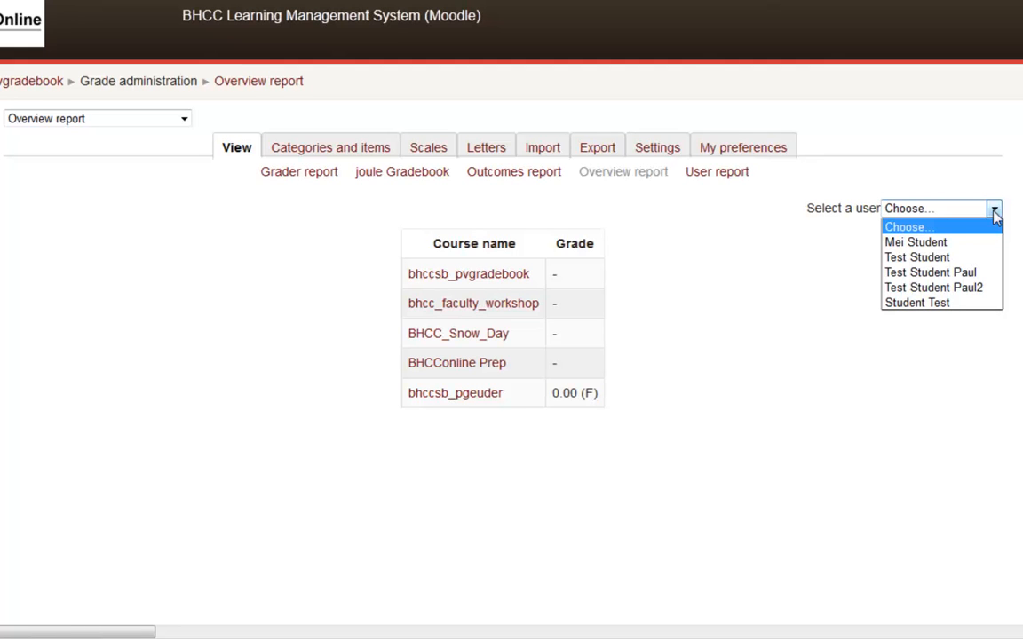
- Show the user report for all users and look through the individual student reports
{"action": "left_click", "coordinate": [739, 181]}
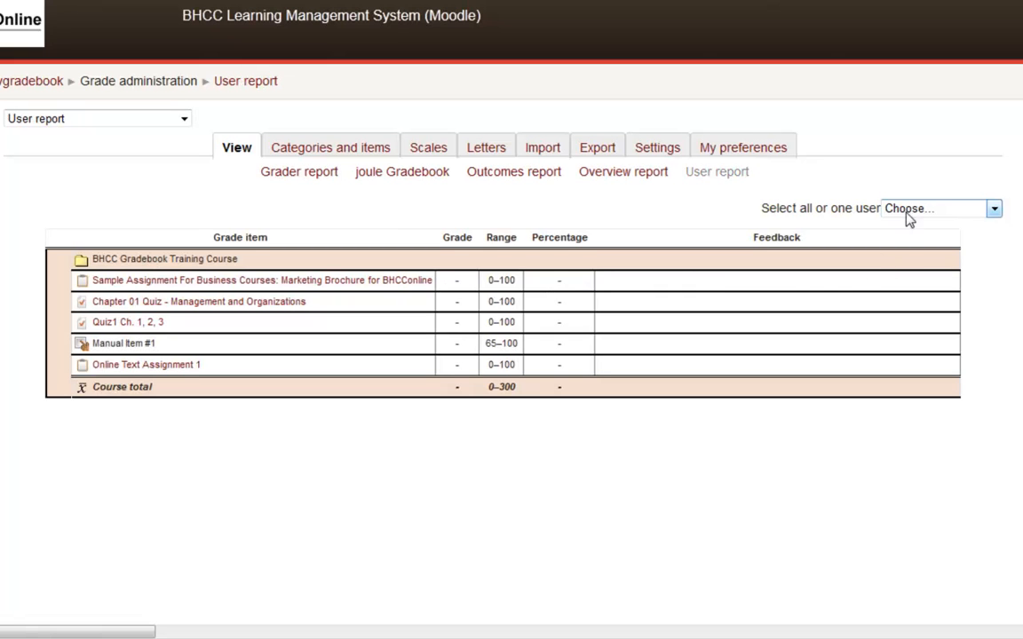
{"action": "left_click", "coordinate": [989, 209]}
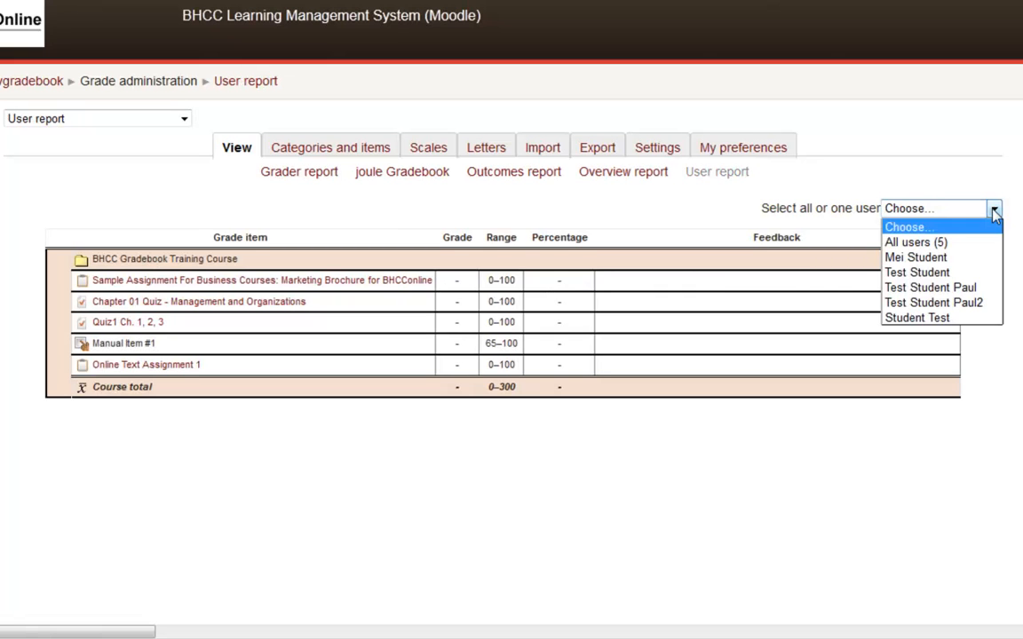
{"action": "left_click", "coordinate": [959, 242]}
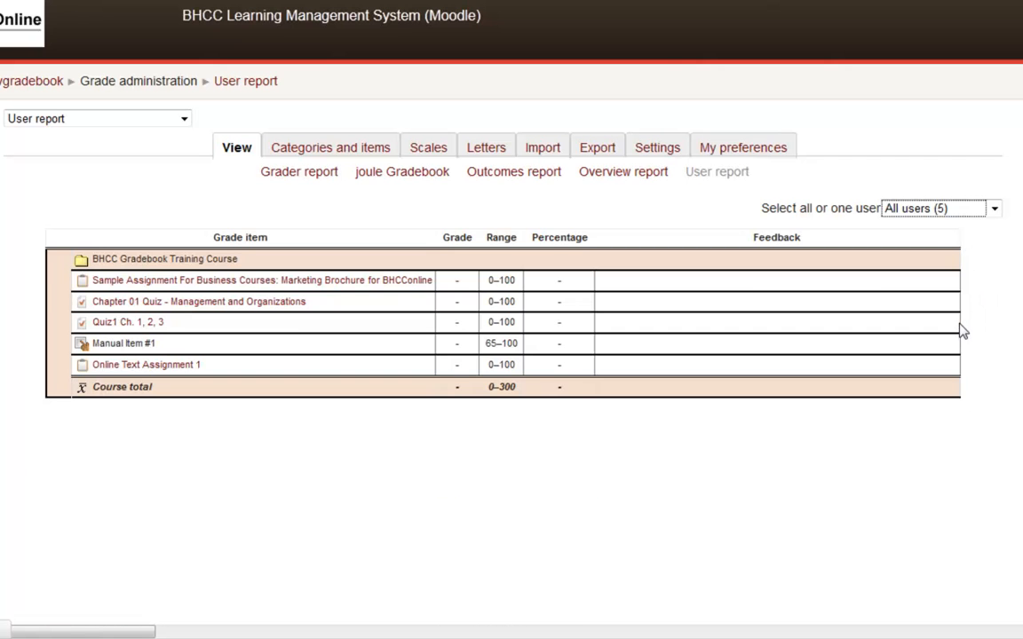
{"action": "scroll", "coordinate": [964, 330], "scroll_direction": "down", "scroll_amount": 2}
{"action": "scroll", "coordinate": [964, 330], "scroll_direction": "down", "scroll_amount": 2}
{"action": "scroll", "coordinate": [961, 331], "scroll_direction": "up", "scroll_amount": 4}
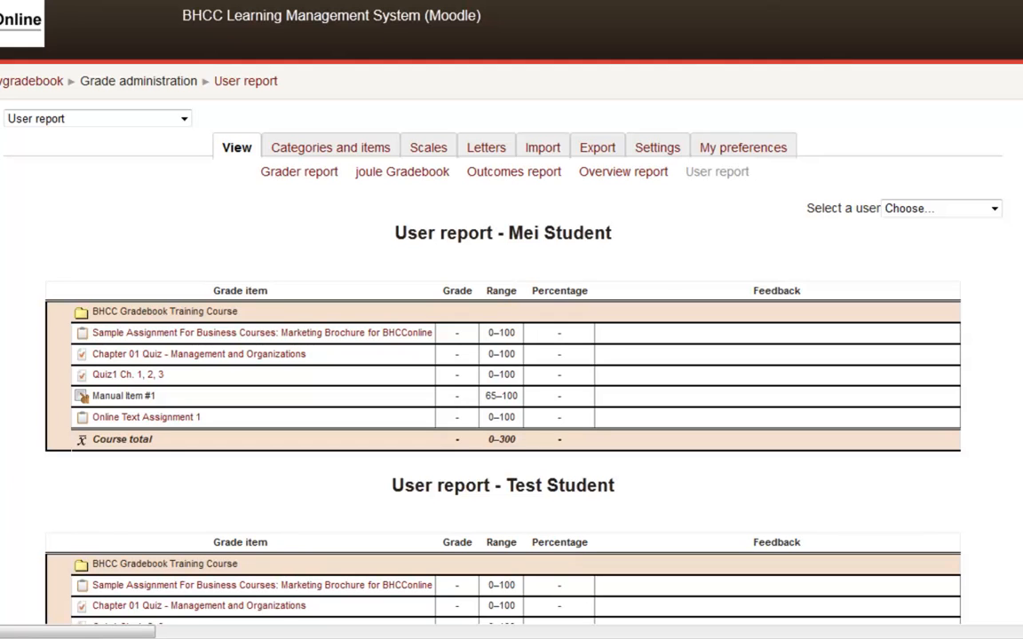
- Show the full view of categories and items and examine all its columns, including the aggregation options and actions
{"action": "left_click", "coordinate": [339, 153]}
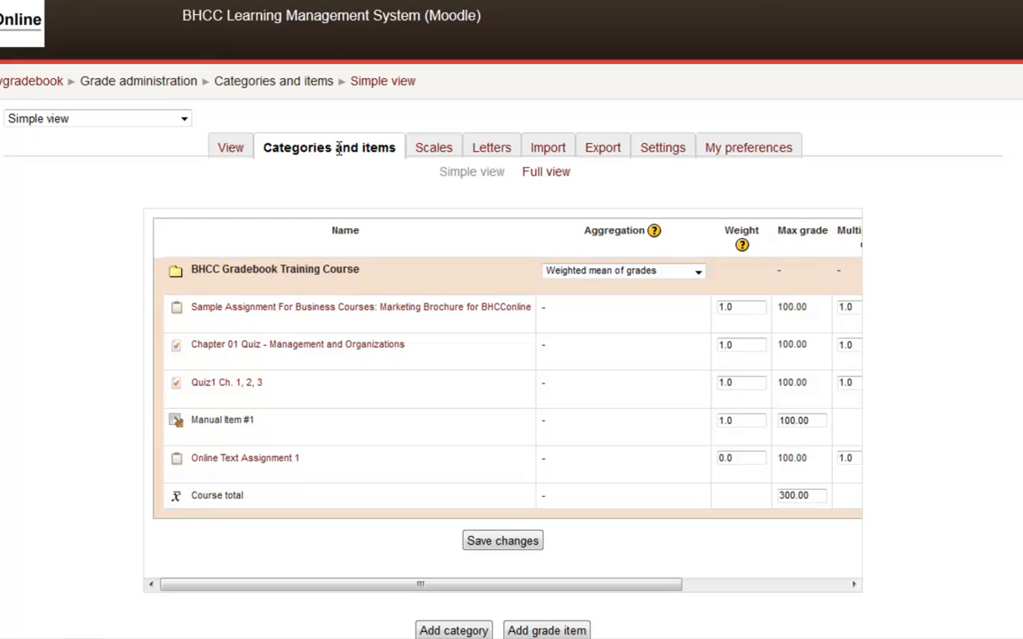
{"action": "left_click", "coordinate": [546, 172]}
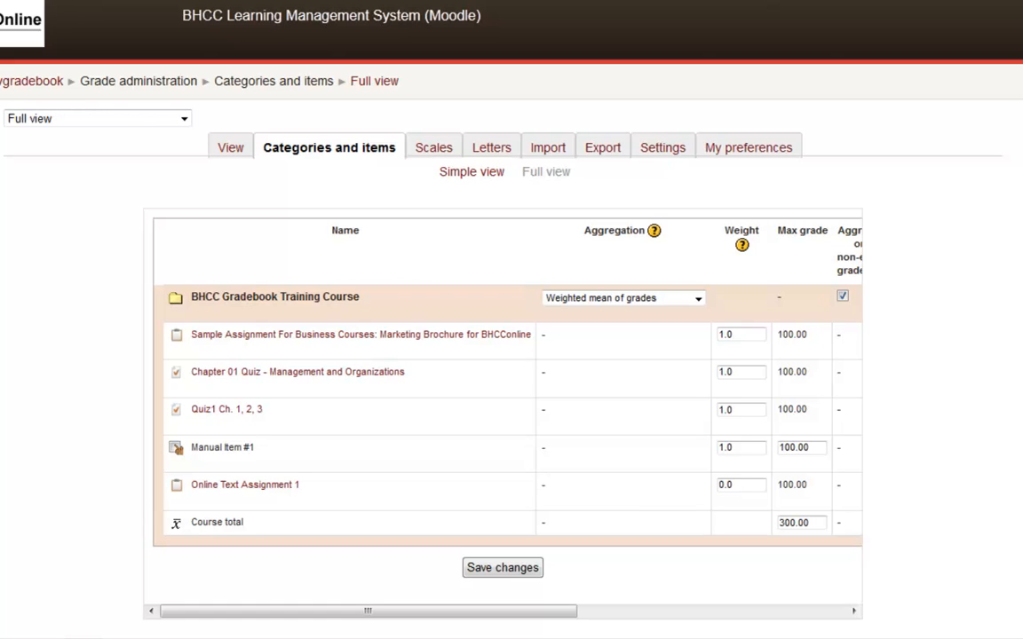
{"action": "left_click_drag", "start_coordinate": [556, 624], "coordinate": [608, 628]}
{"action": "left_click_drag", "start_coordinate": [676, 626], "coordinate": [784, 626]}
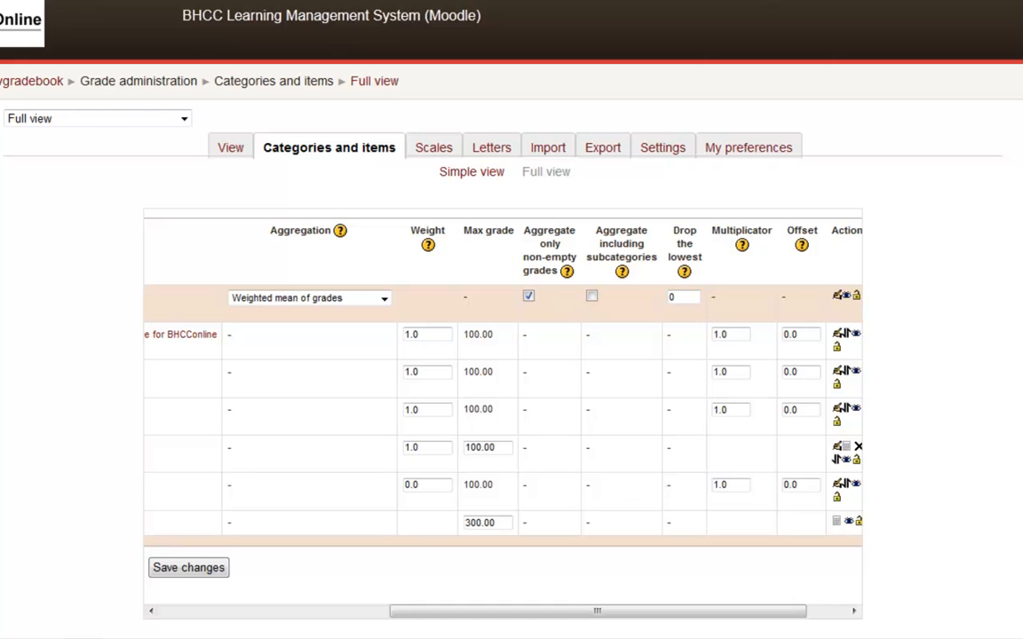
{"action": "left_click_drag", "start_coordinate": [740, 612], "coordinate": [778, 614]}
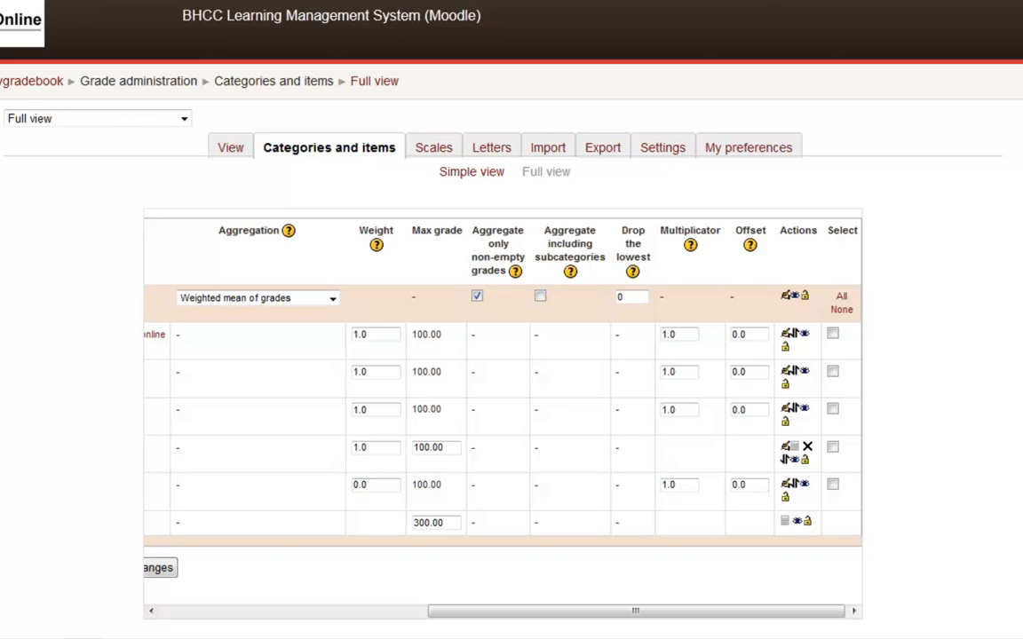
{"action": "left_click_drag", "start_coordinate": [693, 611], "coordinate": [420, 615]}
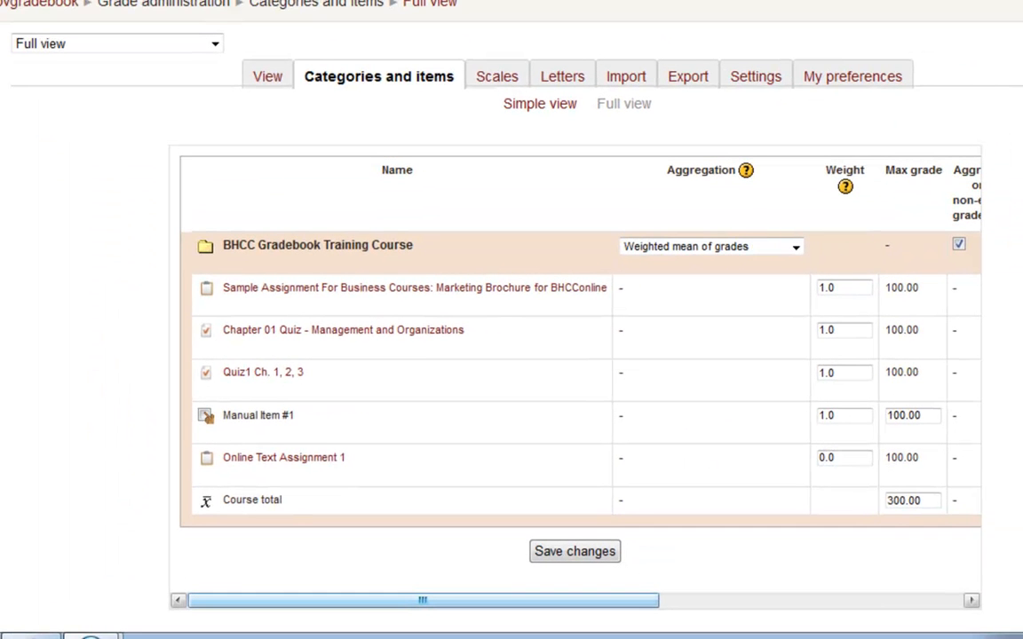
- Open Manual Item #1 for editing and rename the grade item to Homework #1
{"action": "left_click_drag", "start_coordinate": [619, 595], "coordinate": [924, 602]}
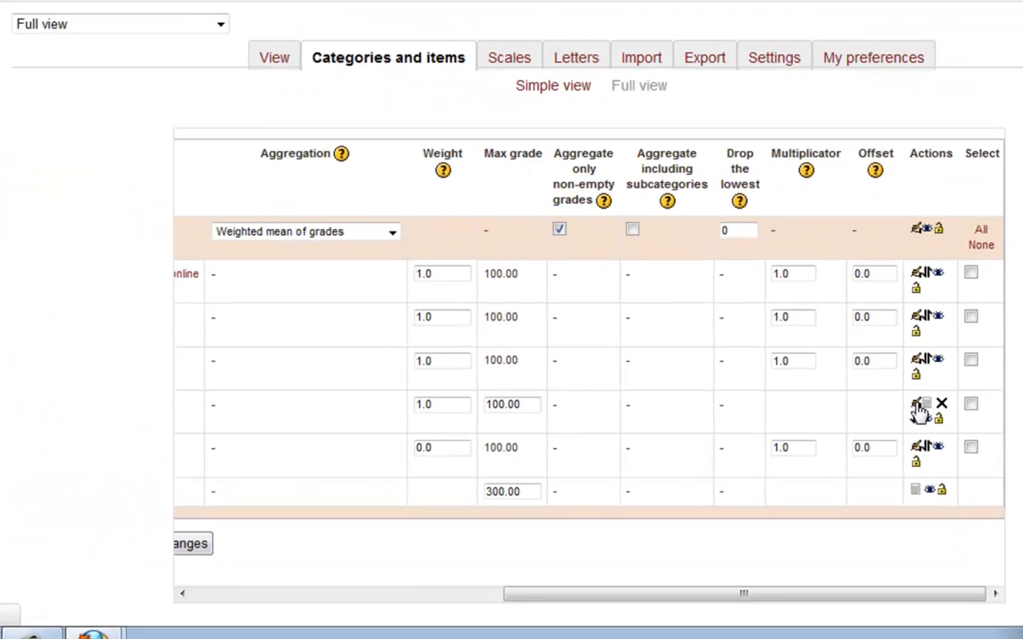
{"action": "left_click", "coordinate": [684, 369]}
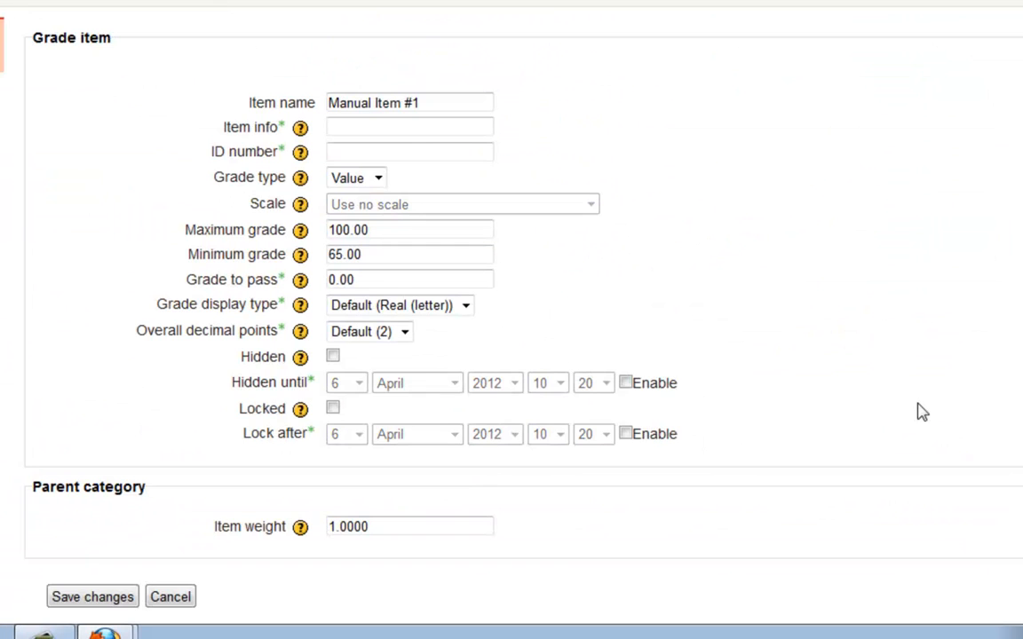
{"action": "left_click_drag", "start_coordinate": [462, 104], "coordinate": [231, 96]}
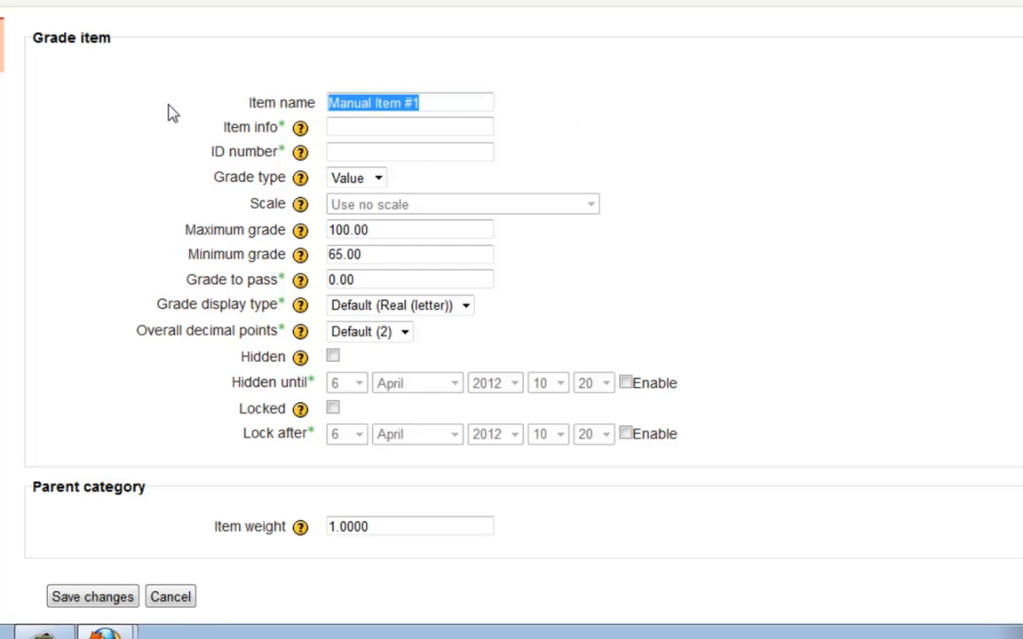
{"action": "type", "text": "Homework #1"}
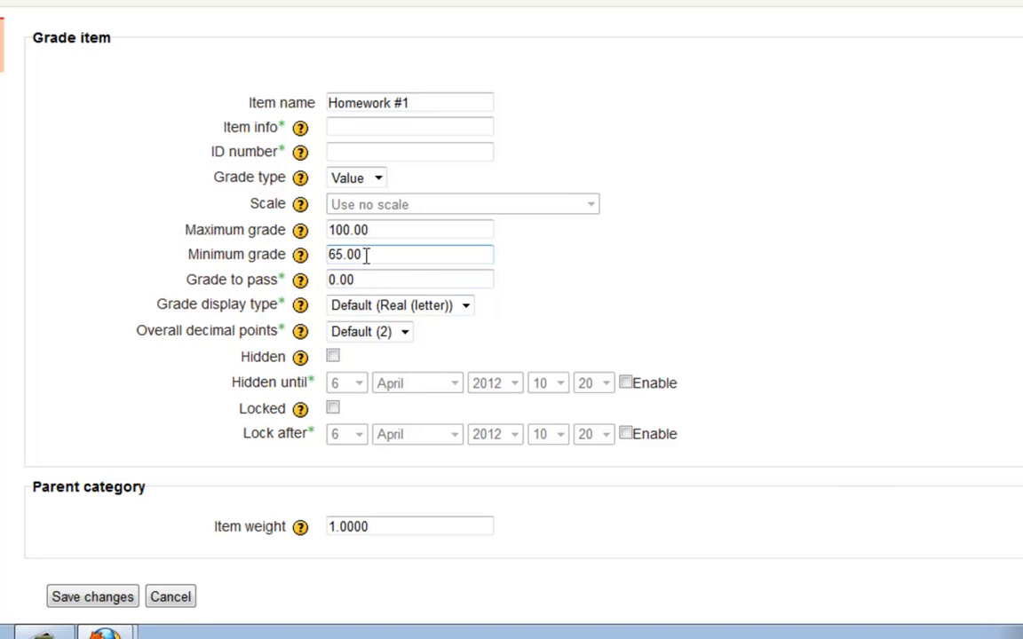
- Set the Homework #1 minimum grade to 0 and its grade to pass to 65.00, and save the grade item
{"action": "left_click_drag", "start_coordinate": [367, 253], "coordinate": [256, 247]}
{"action": "type", "text": "0"}
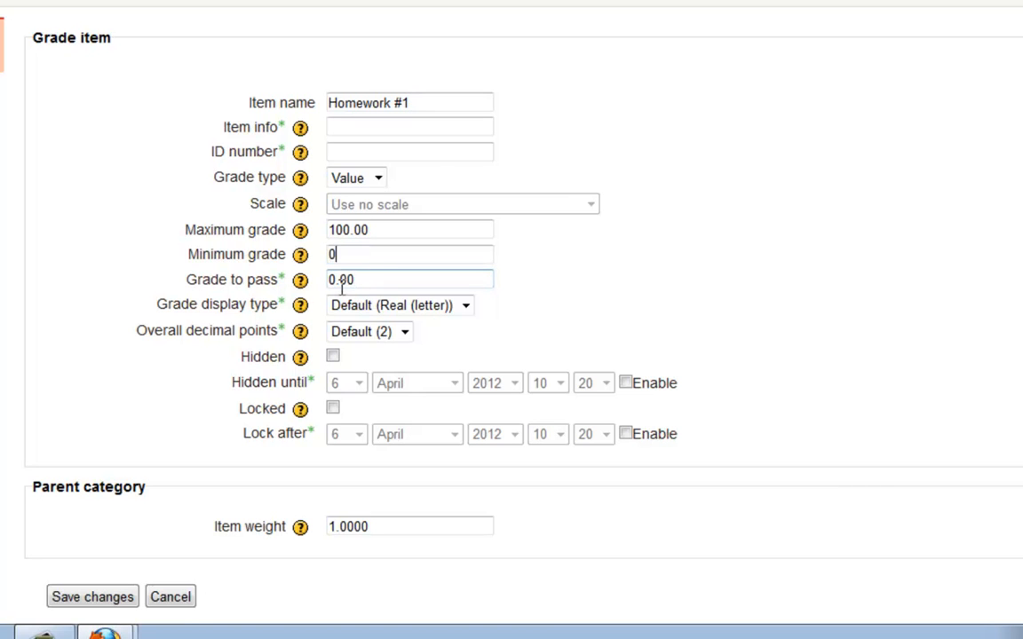
{"action": "left_click_drag", "start_coordinate": [365, 280], "coordinate": [263, 281]}
{"action": "type", "text": "65.00"}
{"action": "left_click", "coordinate": [71, 597]}
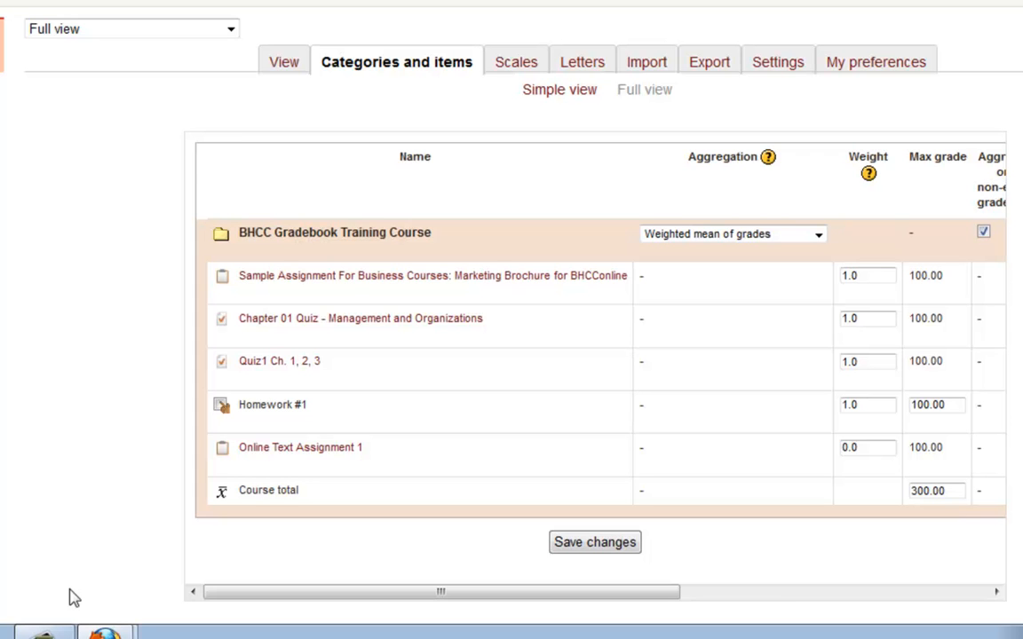
- Add a grade category named Quizzes to the gradebook and save it
{"action": "scroll", "coordinate": [74, 597], "scroll_direction": "down", "scroll_amount": 5}
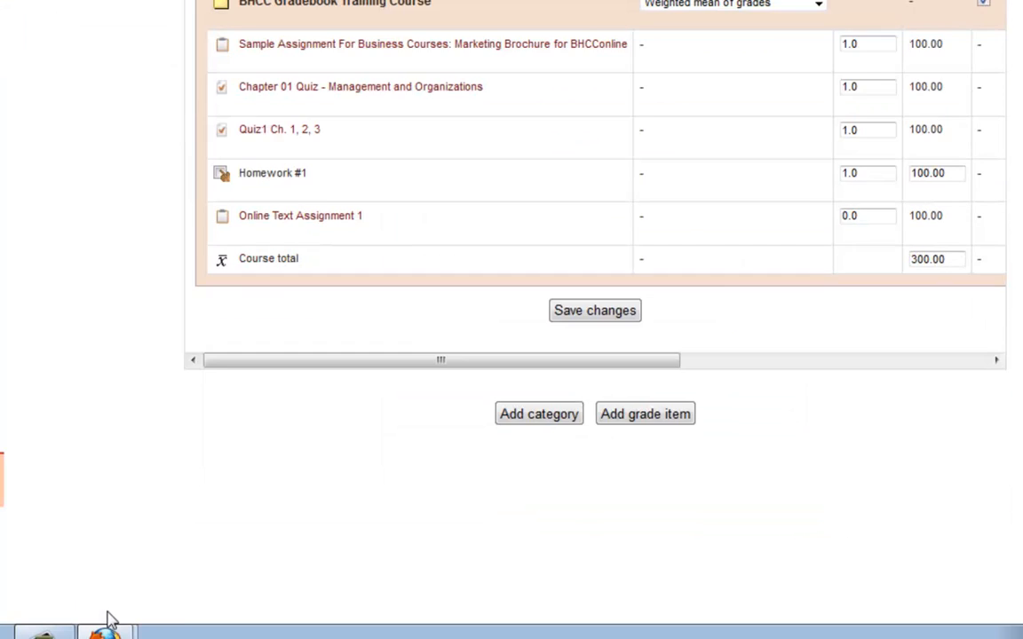
{"action": "left_click", "coordinate": [526, 431]}
{"action": "left_click", "coordinate": [396, 102]}
{"action": "type", "text": "Quizzes"}
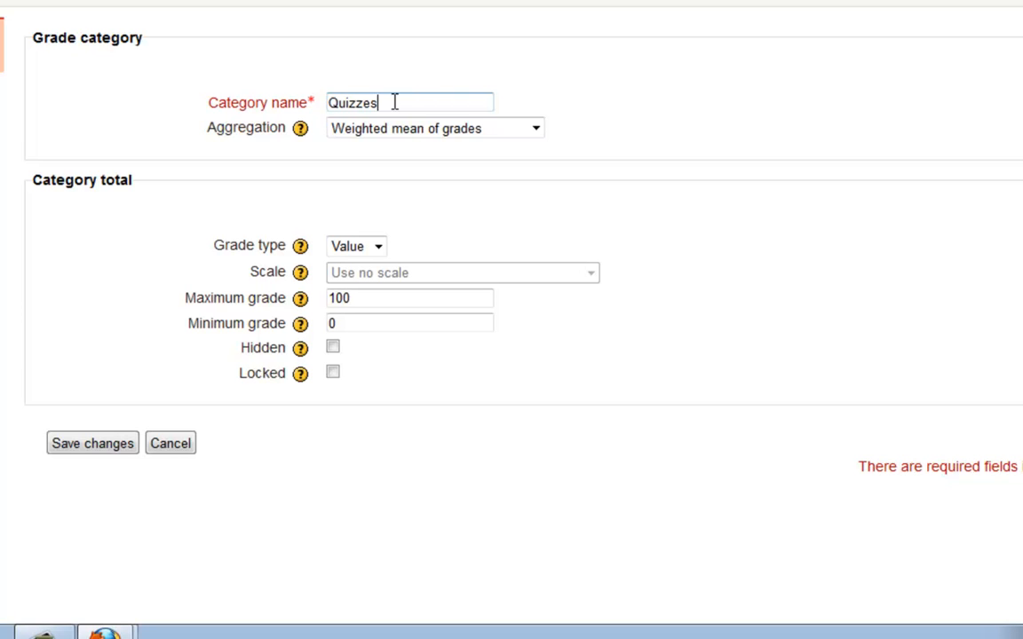
{"action": "left_click", "coordinate": [93, 447]}
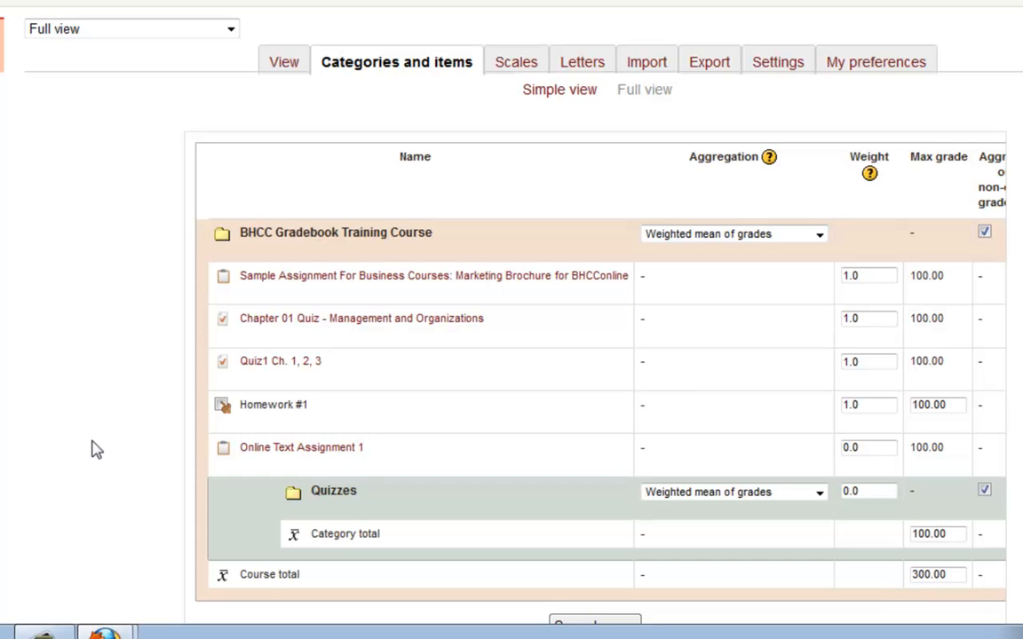
- Add a grade category named Homework to the gradebook and save it
{"action": "scroll", "coordinate": [55, 328], "scroll_direction": "down", "scroll_amount": 5}
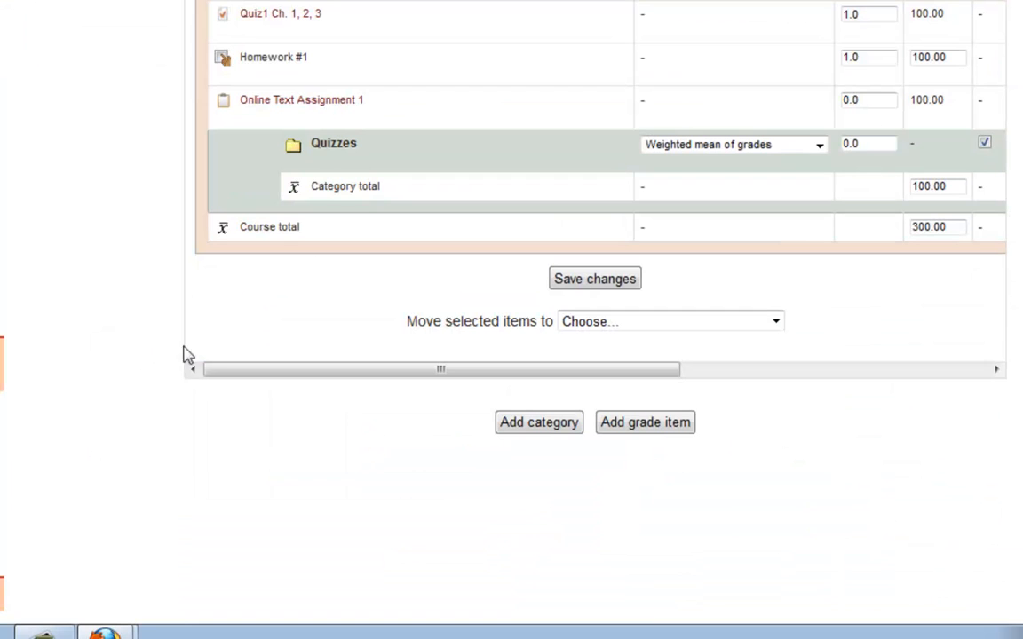
{"action": "left_click", "coordinate": [518, 425]}
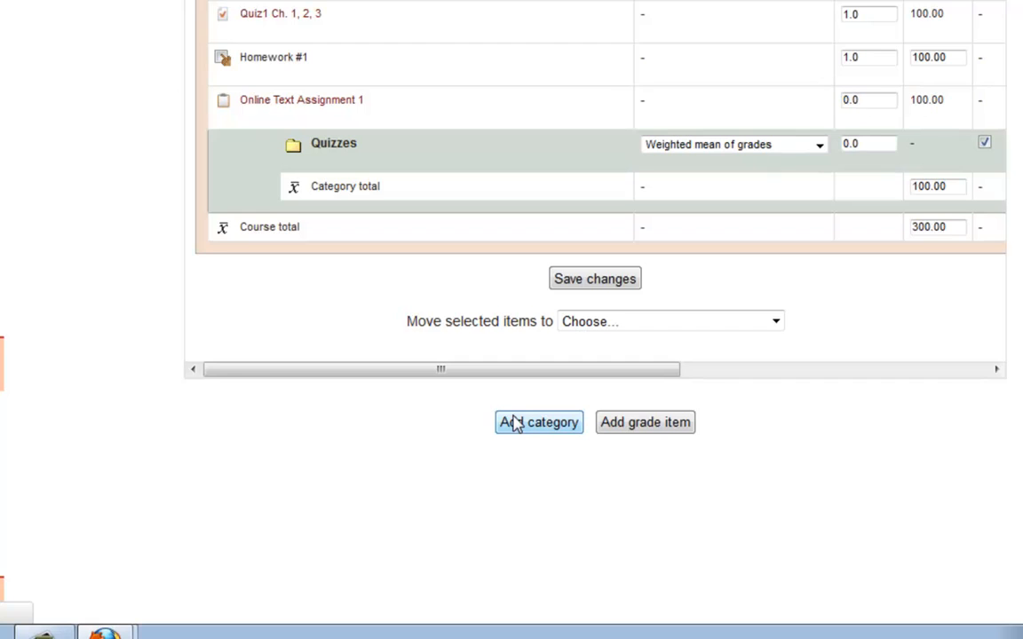
{"action": "left_click", "coordinate": [432, 107]}
{"action": "type", "text": "Homewor"}
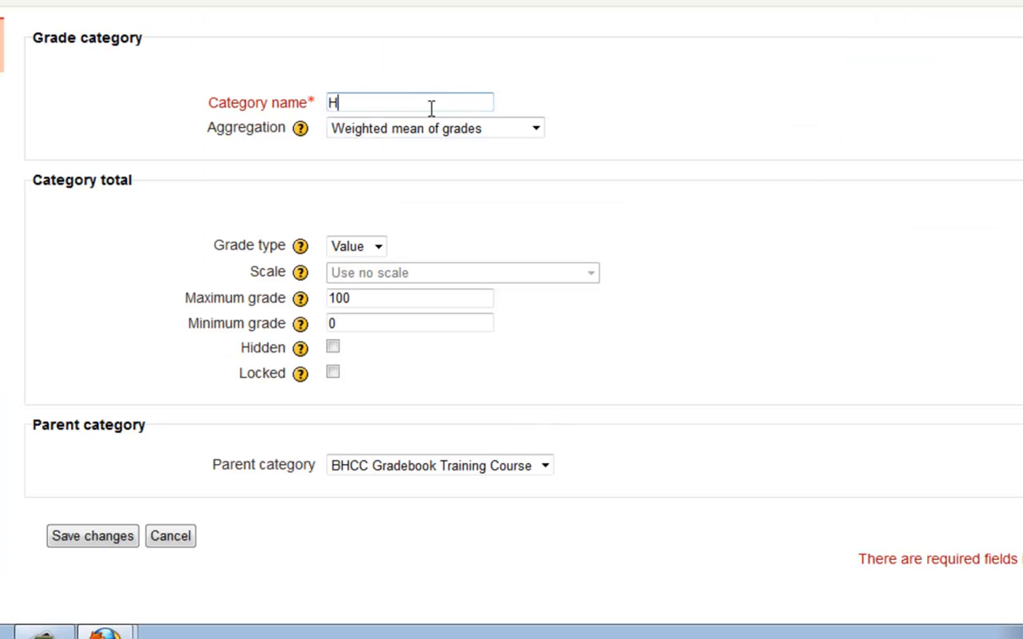
{"action": "type", "text": "k"}
{"action": "left_click", "coordinate": [121, 538]}
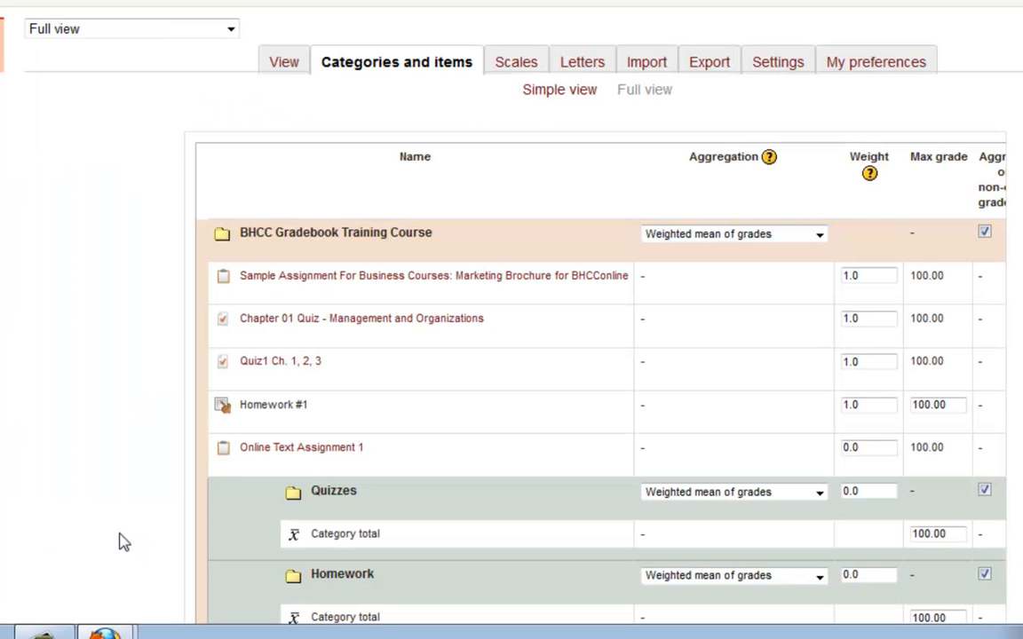
- Add a grade category named Assignments to the gradebook and save it
{"action": "scroll", "coordinate": [92, 521], "scroll_direction": "down", "scroll_amount": 3}
{"action": "scroll", "coordinate": [480, 586], "scroll_direction": "down", "scroll_amount": 5}
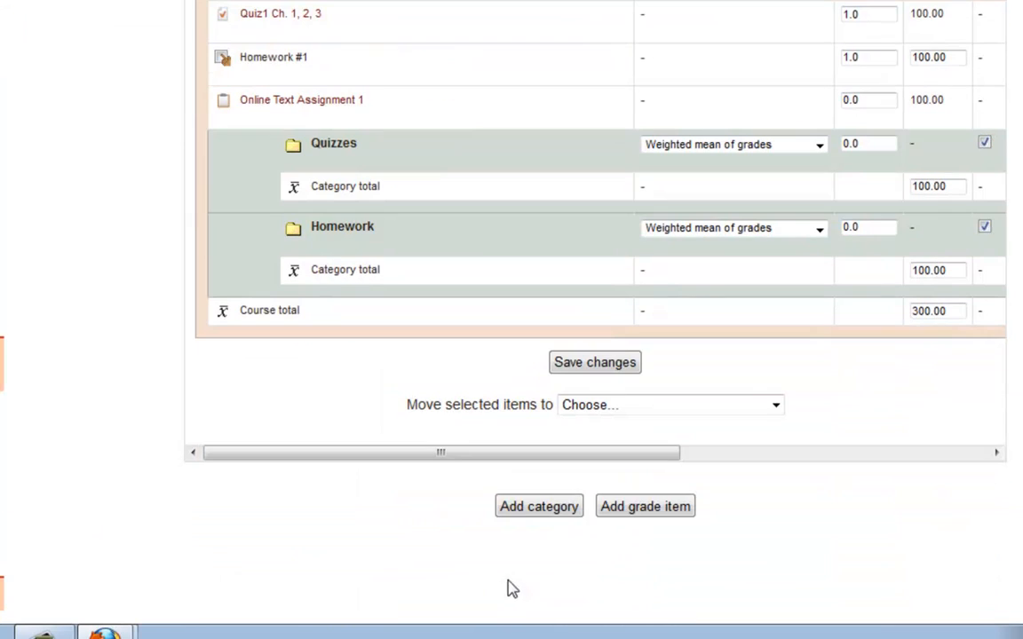
{"action": "left_click", "coordinate": [518, 515]}
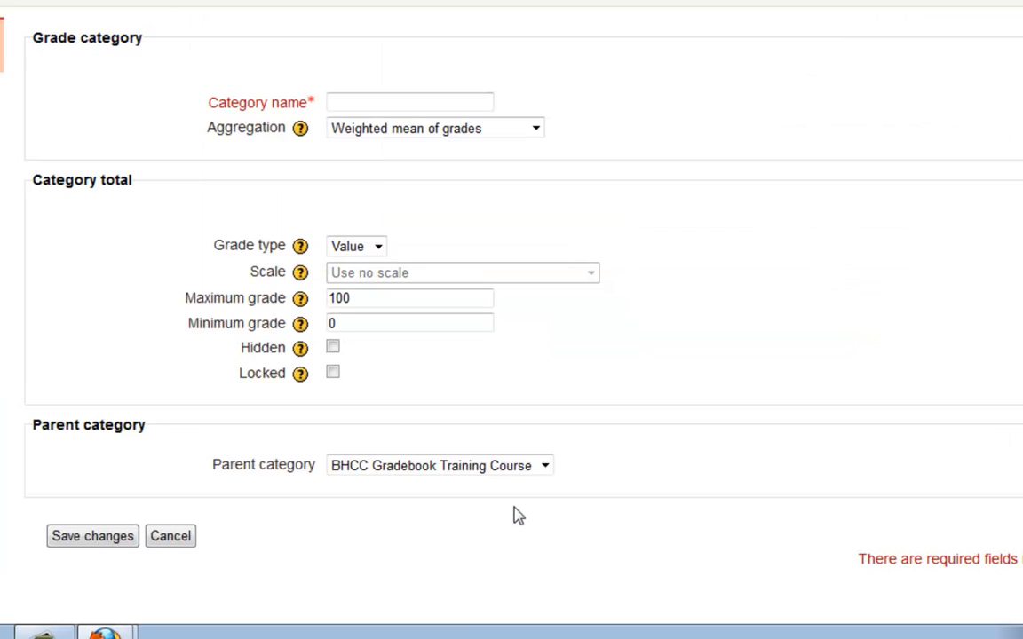
{"action": "left_click", "coordinate": [348, 104]}
{"action": "type", "text": "Assignmen"}
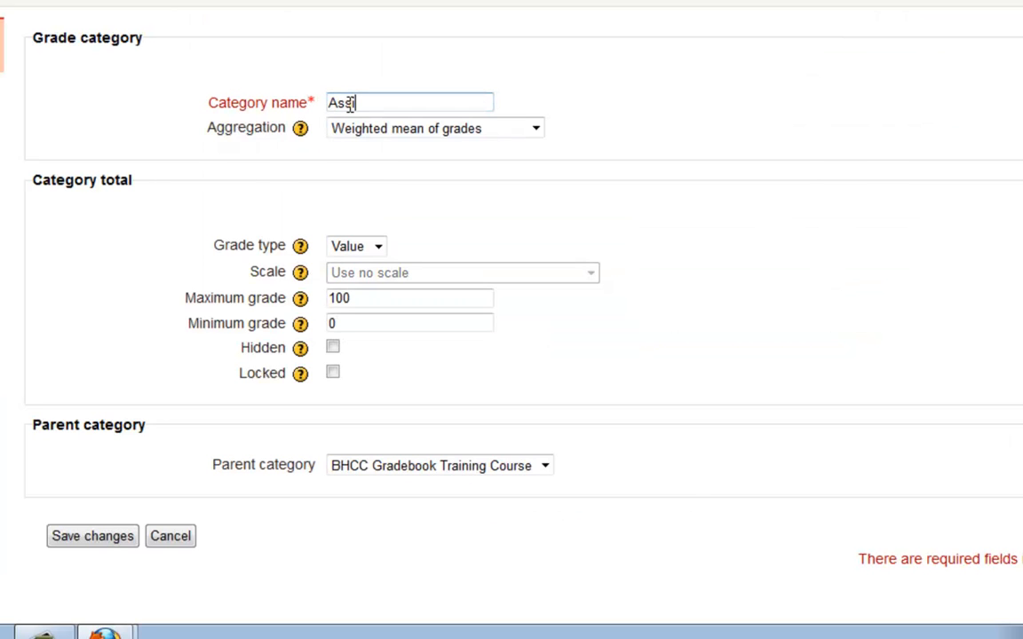
{"action": "type", "text": "ts"}
{"action": "left_click", "coordinate": [111, 538]}
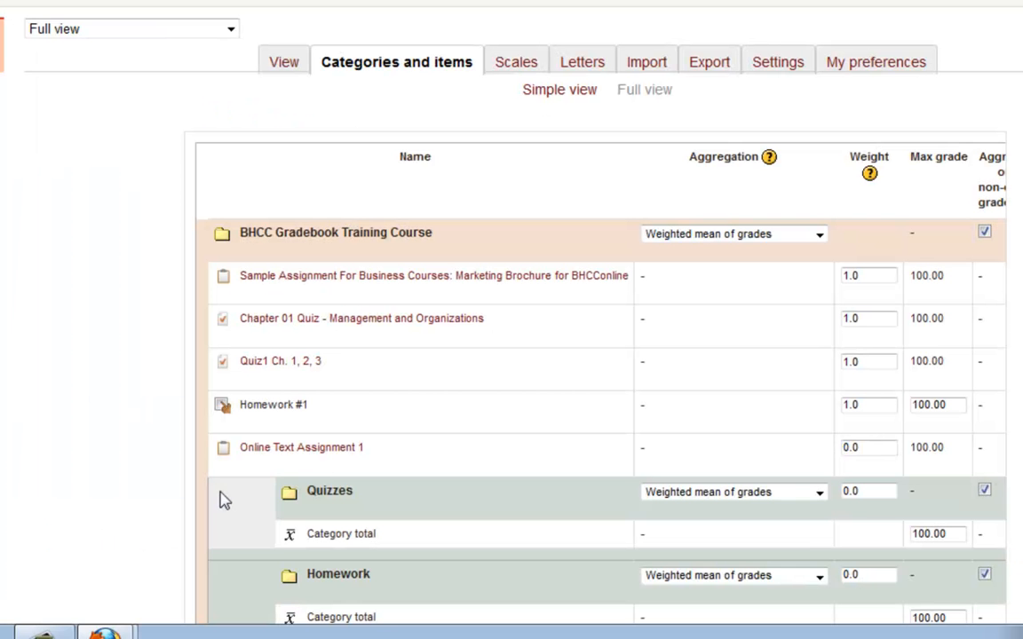
- Select Chapter 01 Quiz - Management and Organizations and Quiz1 Ch. 1, 2, 3, and move both into the Quizzes category
{"action": "scroll", "coordinate": [222, 489], "scroll_direction": "down", "scroll_amount": 5}
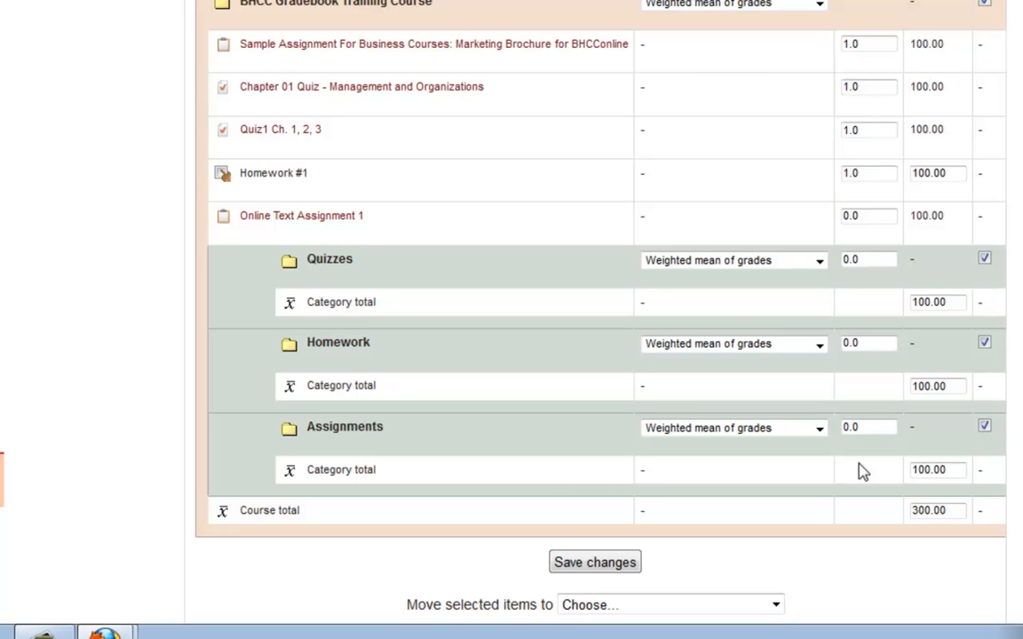
{"action": "scroll", "coordinate": [861, 471], "scroll_direction": "up", "scroll_amount": 1}
{"action": "scroll", "coordinate": [861, 471], "scroll_direction": "down", "scroll_amount": 4}
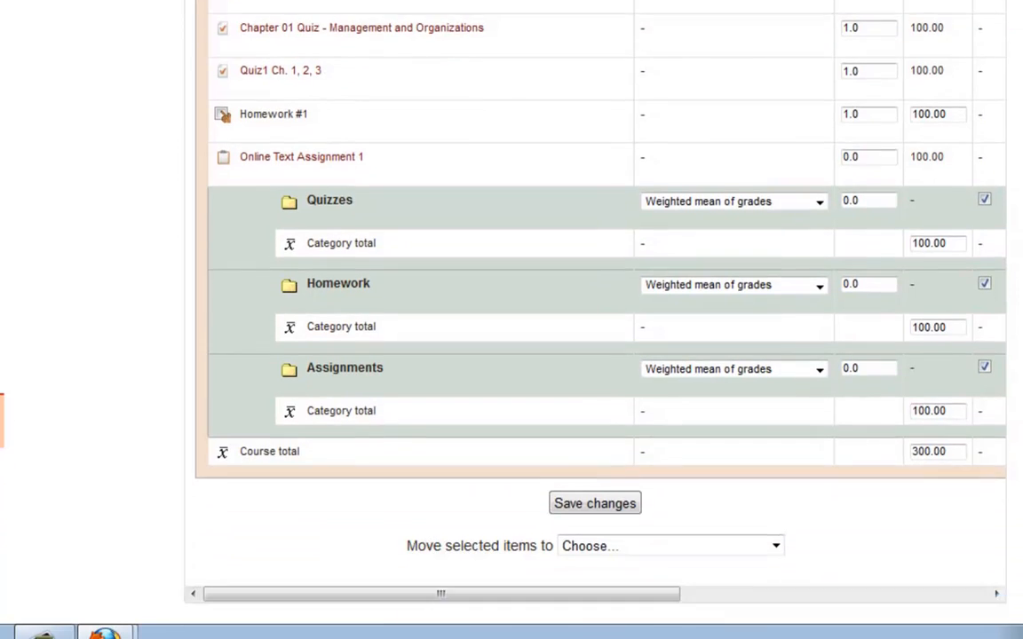
{"action": "scroll", "coordinate": [512, 293], "scroll_direction": "up", "scroll_amount": 1}
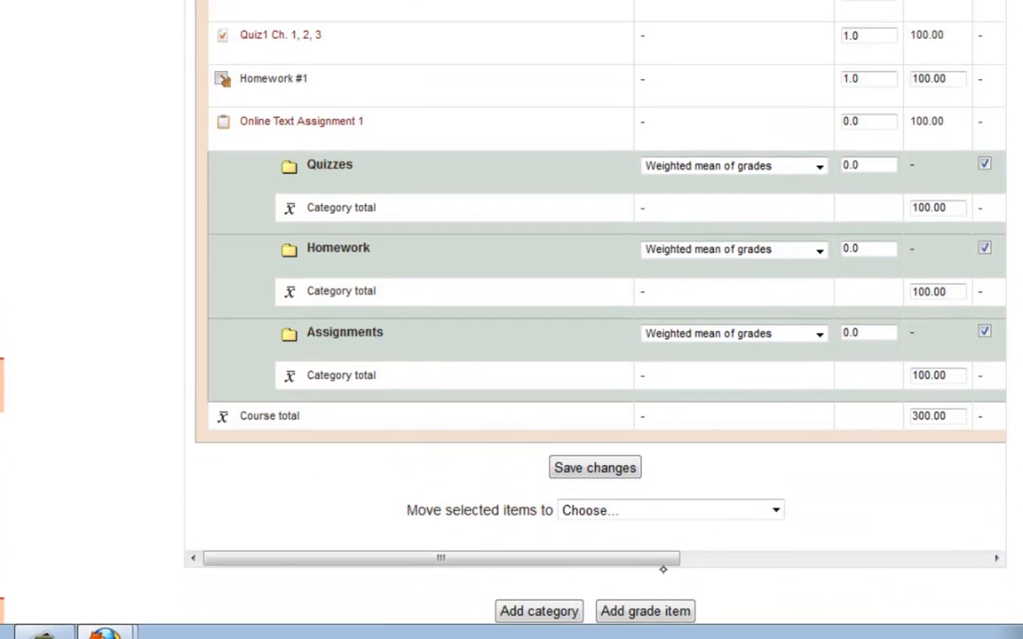
{"action": "left_click_drag", "start_coordinate": [655, 568], "coordinate": [959, 571]}
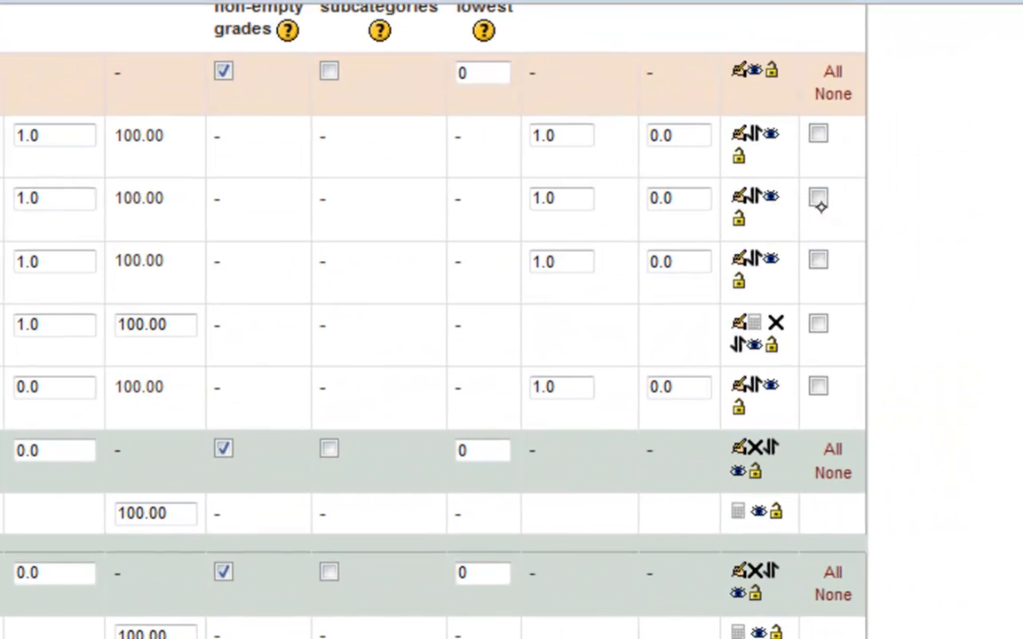
{"action": "left_click", "coordinate": [818, 199]}
{"action": "left_click", "coordinate": [818, 261]}
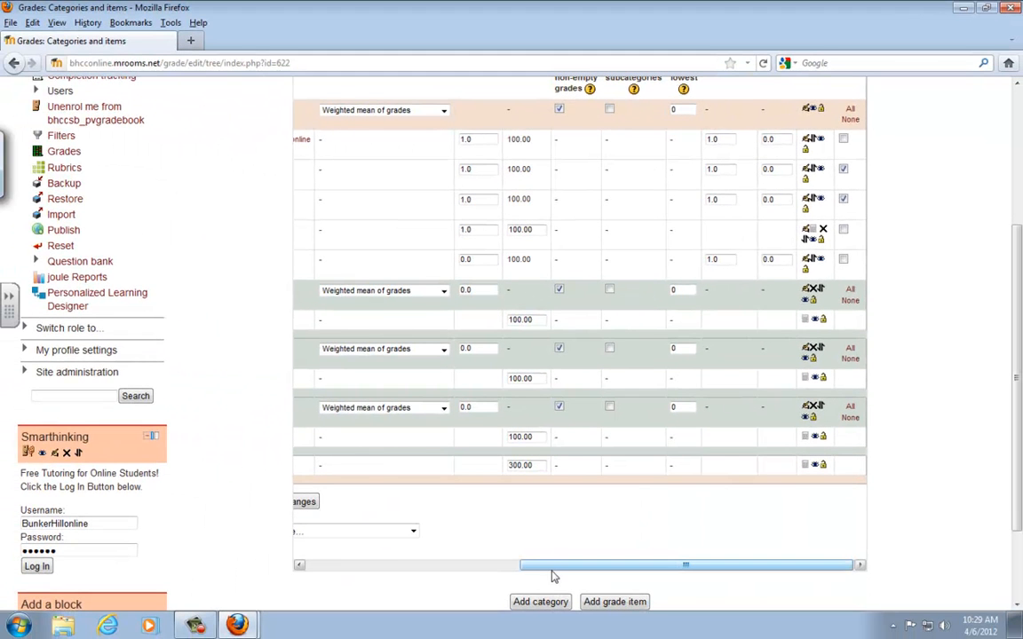
{"action": "left_click_drag", "start_coordinate": [547, 574], "coordinate": [447, 622]}
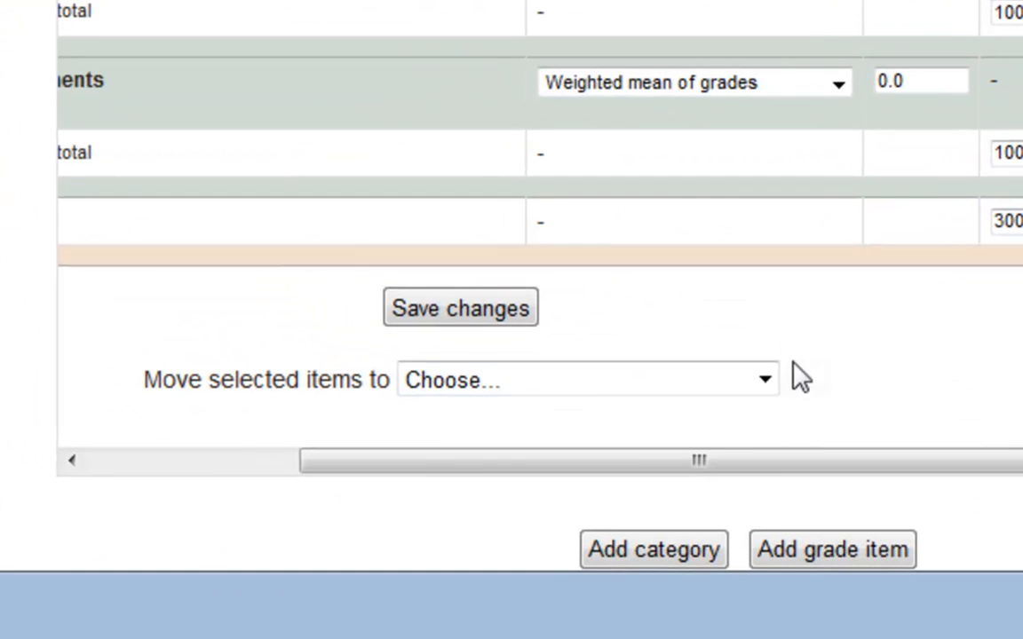
{"action": "left_click", "coordinate": [764, 382]}
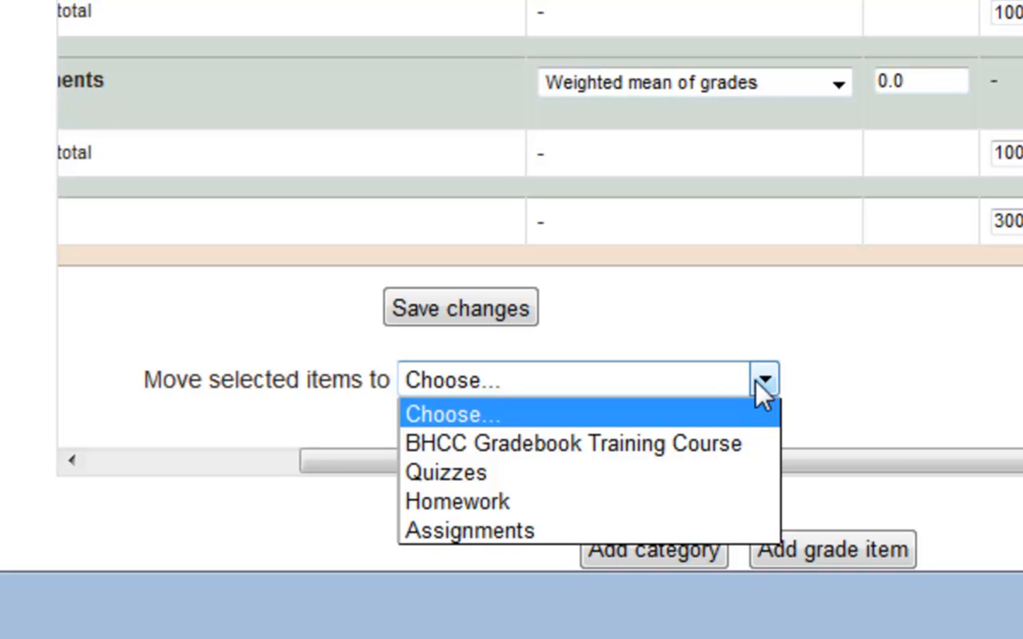
{"action": "left_click", "coordinate": [593, 480]}
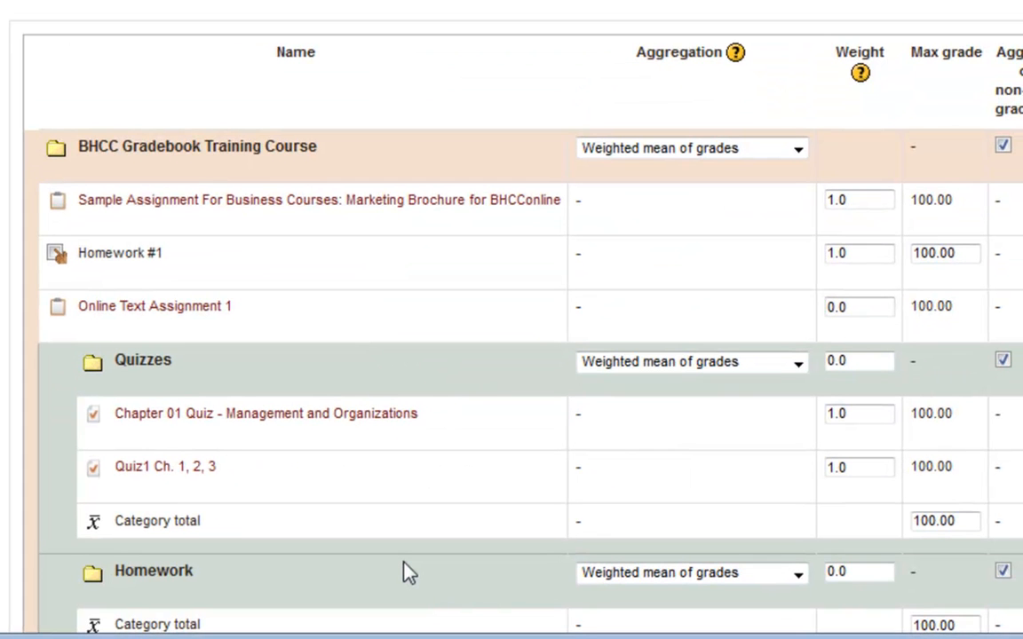
- Select the Homework #1 grade item and move it into the Homework category
{"action": "scroll", "coordinate": [405, 568], "scroll_direction": "down", "scroll_amount": 3}
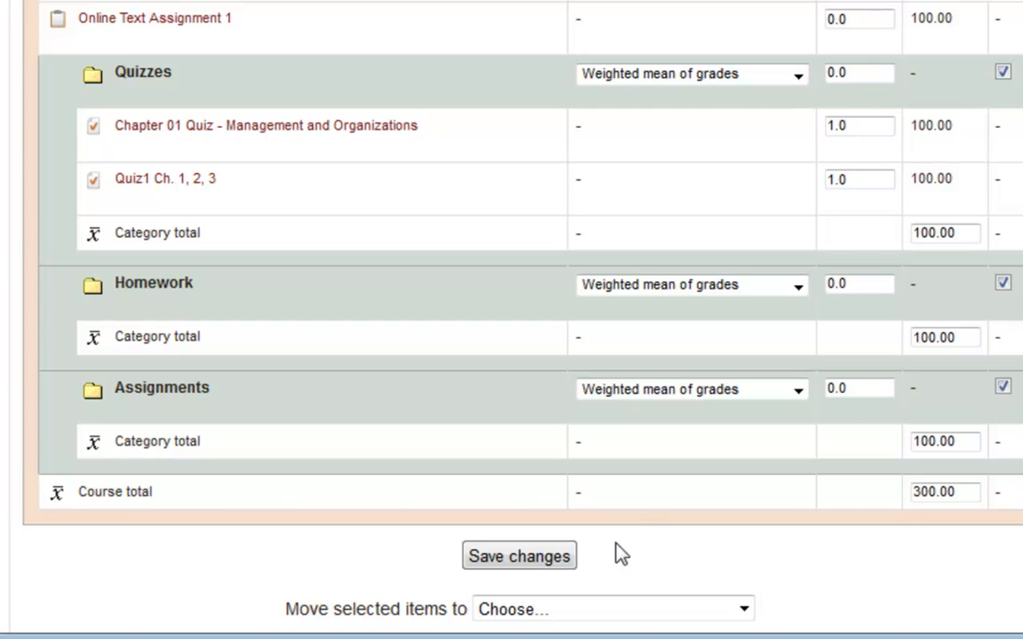
{"action": "scroll", "coordinate": [717, 468], "scroll_direction": "down", "scroll_amount": 3}
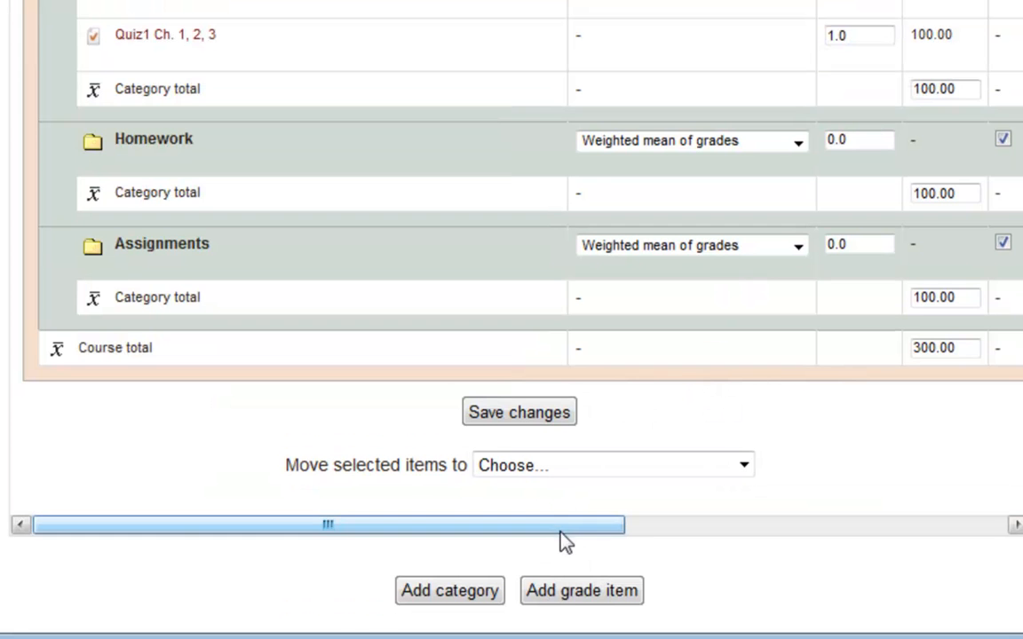
{"action": "left_click_drag", "start_coordinate": [577, 524], "coordinate": [968, 489]}
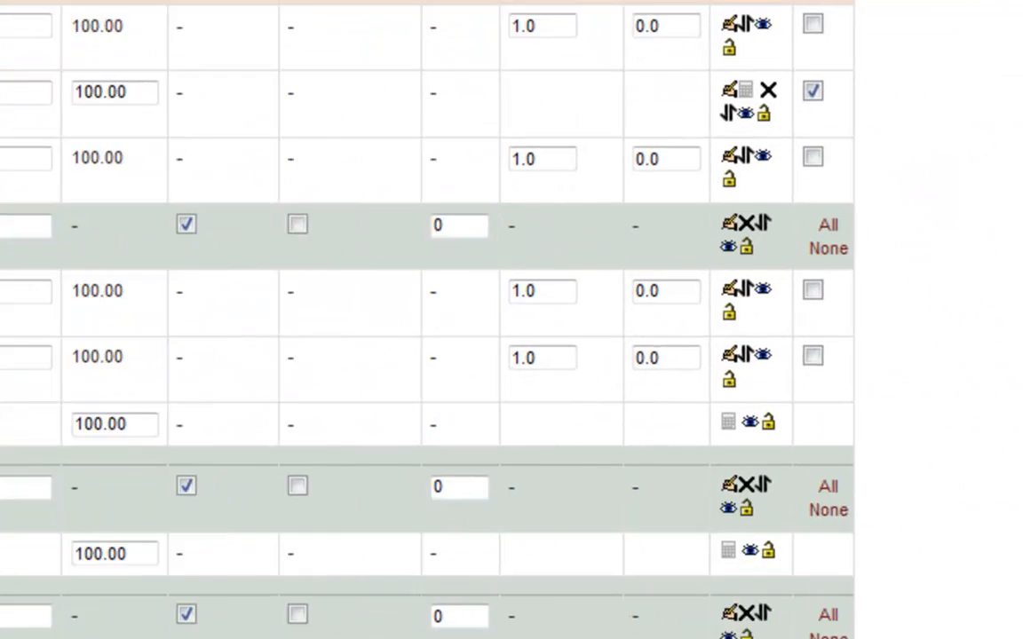
{"action": "left_click_drag", "start_coordinate": [524, 513], "coordinate": [306, 479]}
{"action": "left_click", "coordinate": [441, 400]}
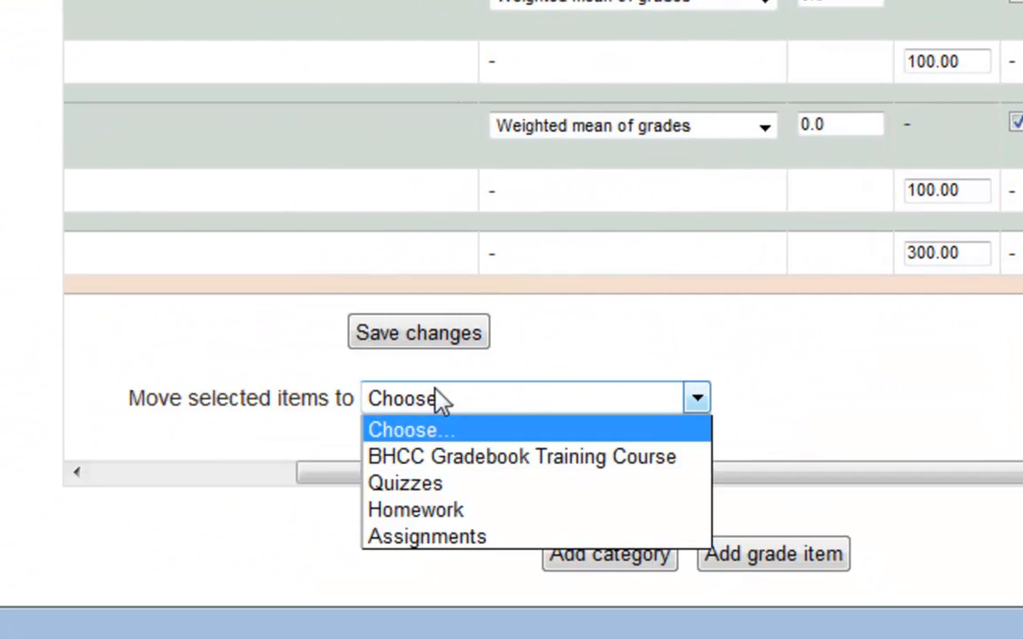
{"action": "left_click", "coordinate": [449, 512]}
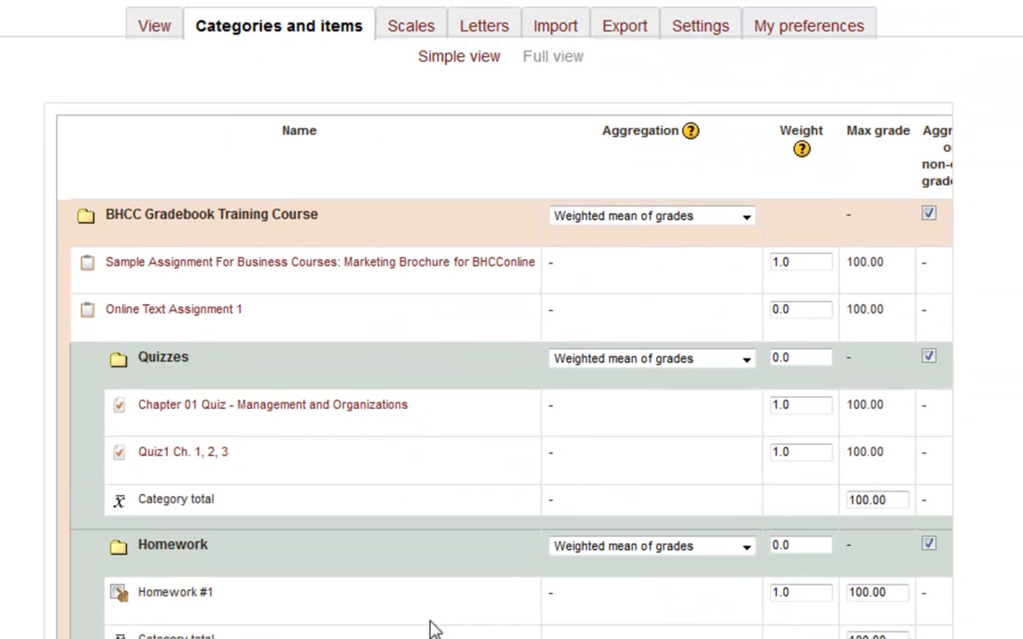
- Select the Marketing Brochure sample assignment and Online Text Assignment 1, and move both into the Assignments category
{"action": "scroll", "coordinate": [433, 629], "scroll_direction": "down", "scroll_amount": 3}
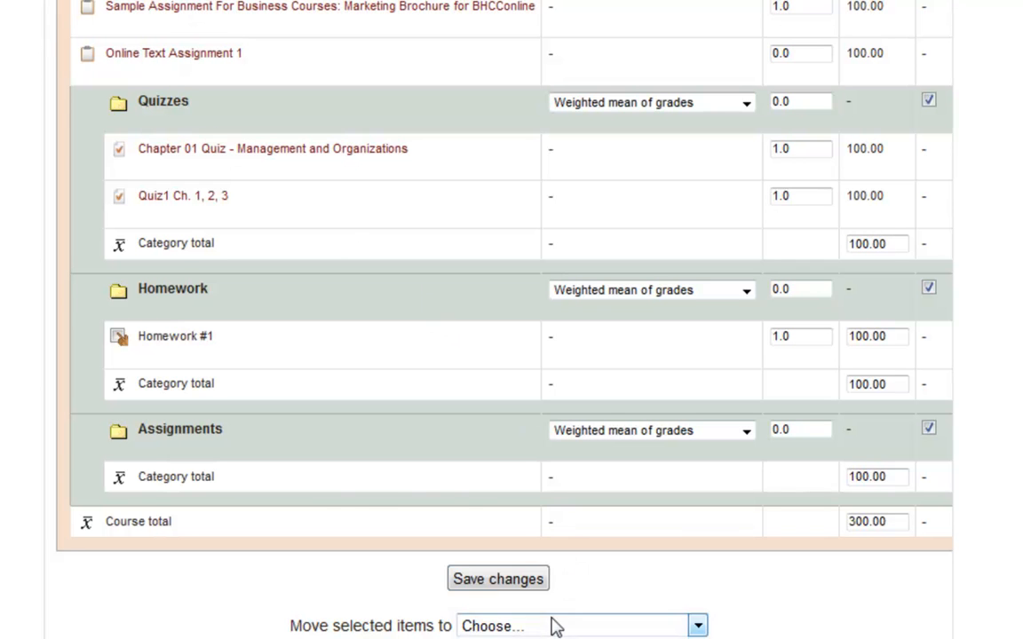
{"action": "scroll", "coordinate": [513, 555], "scroll_direction": "down", "scroll_amount": 2}
{"action": "left_click_drag", "start_coordinate": [507, 562], "coordinate": [844, 489]}
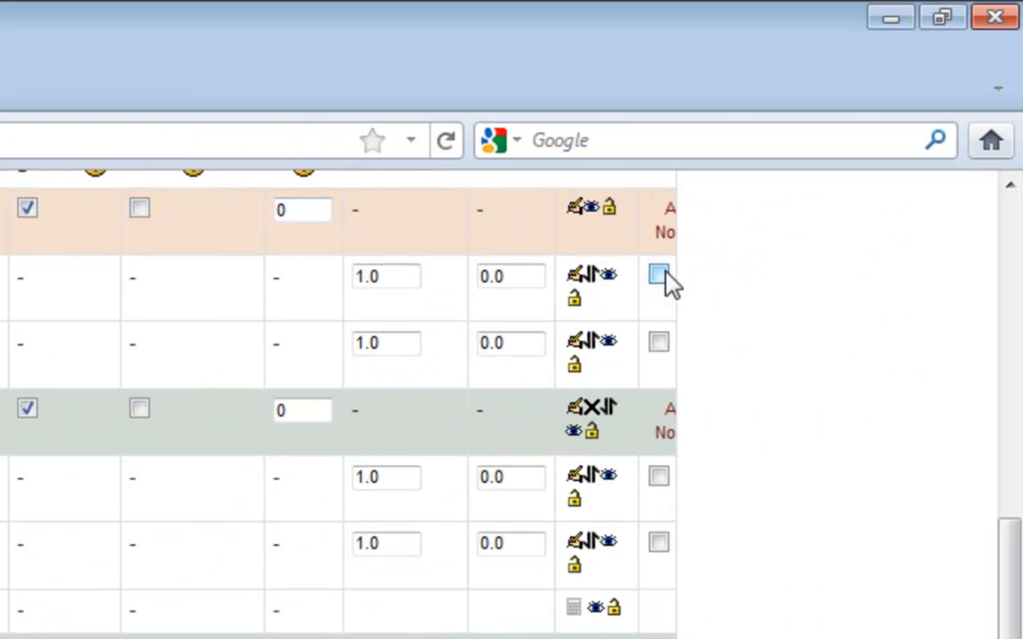
{"action": "left_click", "coordinate": [658, 275]}
{"action": "left_click", "coordinate": [658, 342]}
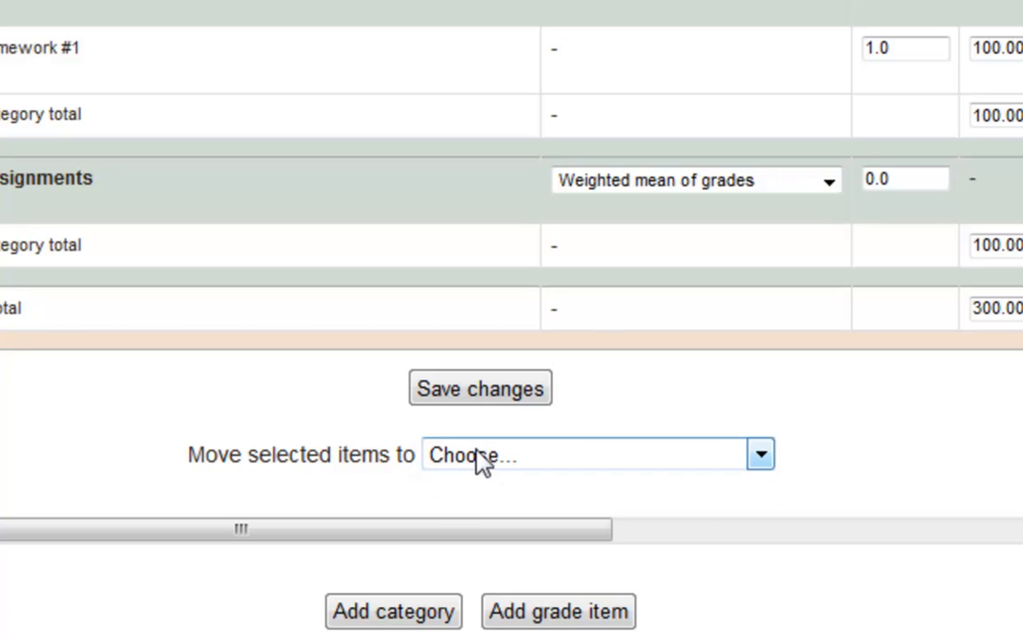
{"action": "left_click", "coordinate": [478, 455]}
{"action": "left_click", "coordinate": [507, 594]}
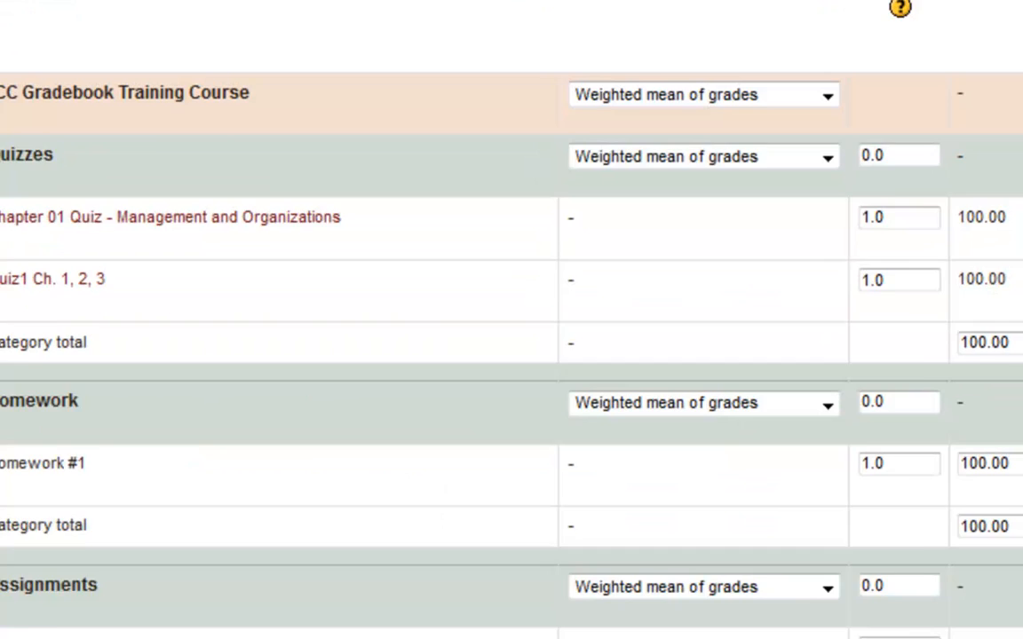
{"action": "scroll", "coordinate": [435, 435], "scroll_direction": "down", "scroll_amount": 3}
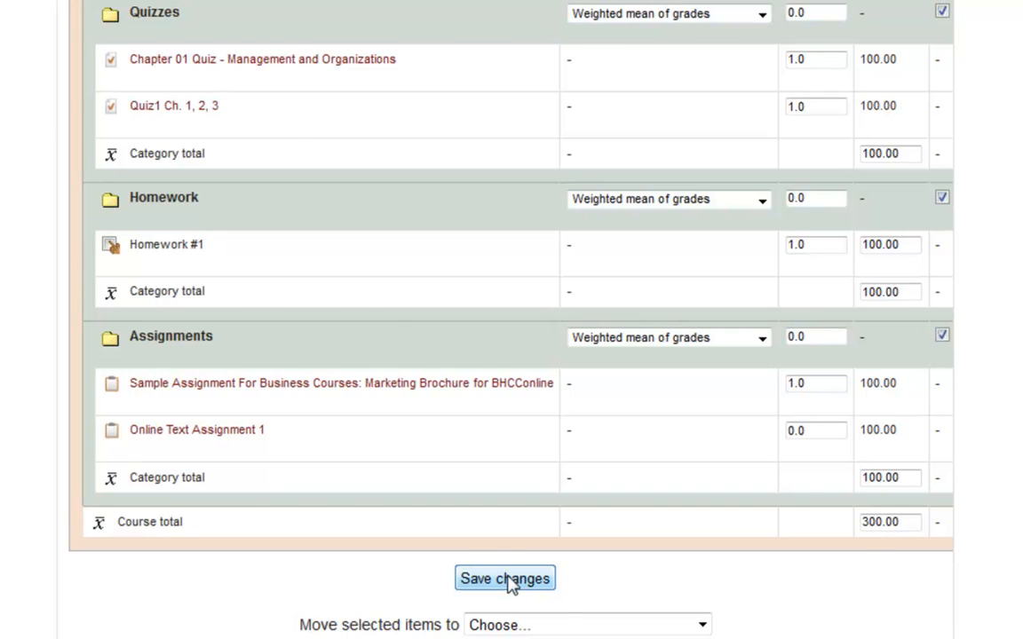
{"action": "scroll", "coordinate": [508, 583], "scroll_direction": "up", "scroll_amount": 3}
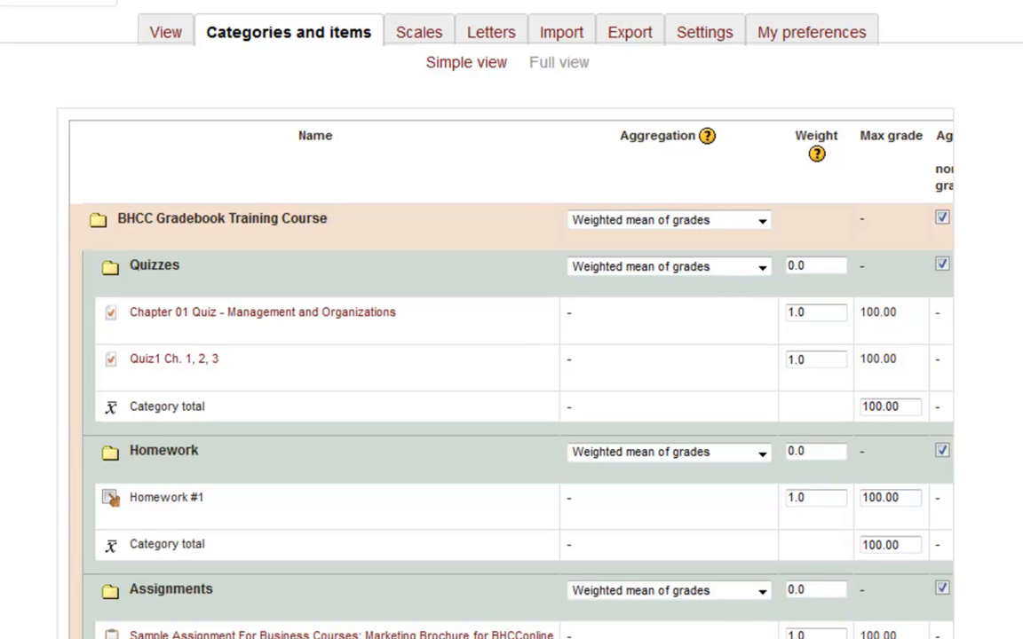
{"action": "scroll", "coordinate": [511, 319], "scroll_direction": "down", "scroll_amount": 3}
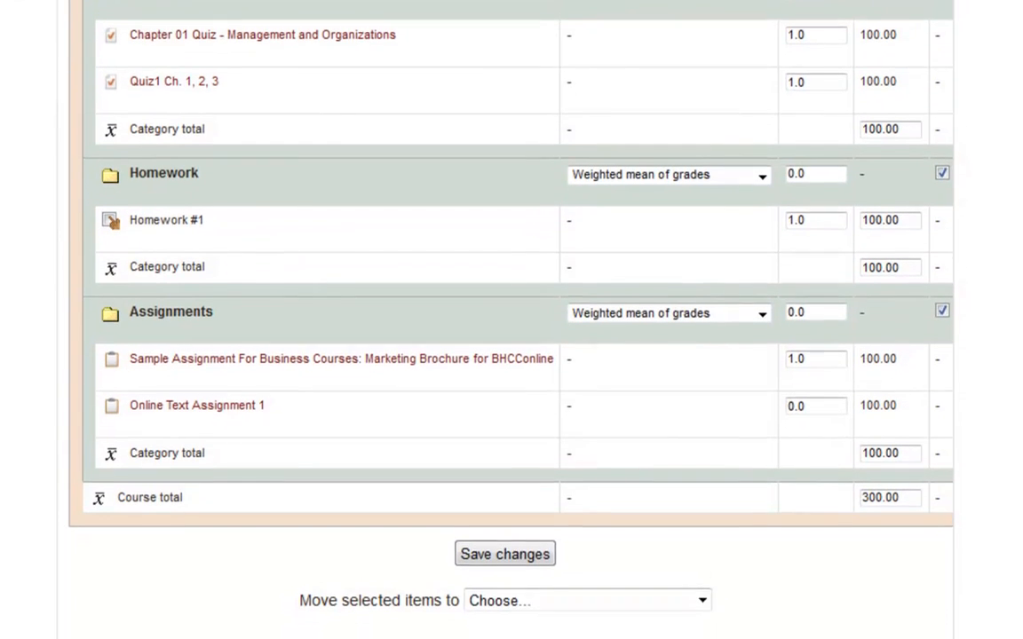
{"action": "scroll", "coordinate": [511, 319], "scroll_direction": "up", "scroll_amount": 1}
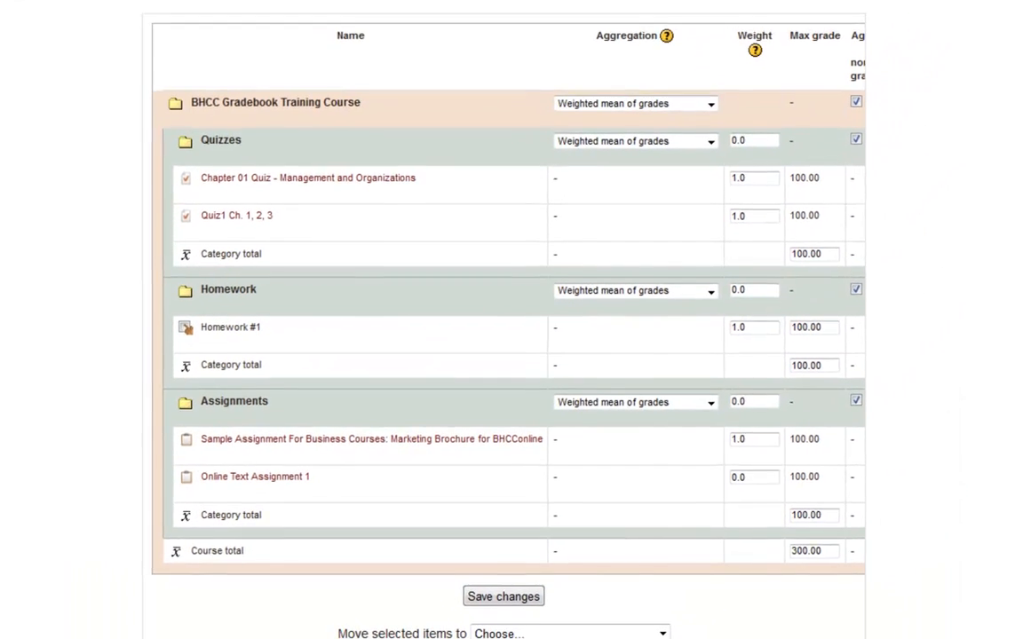
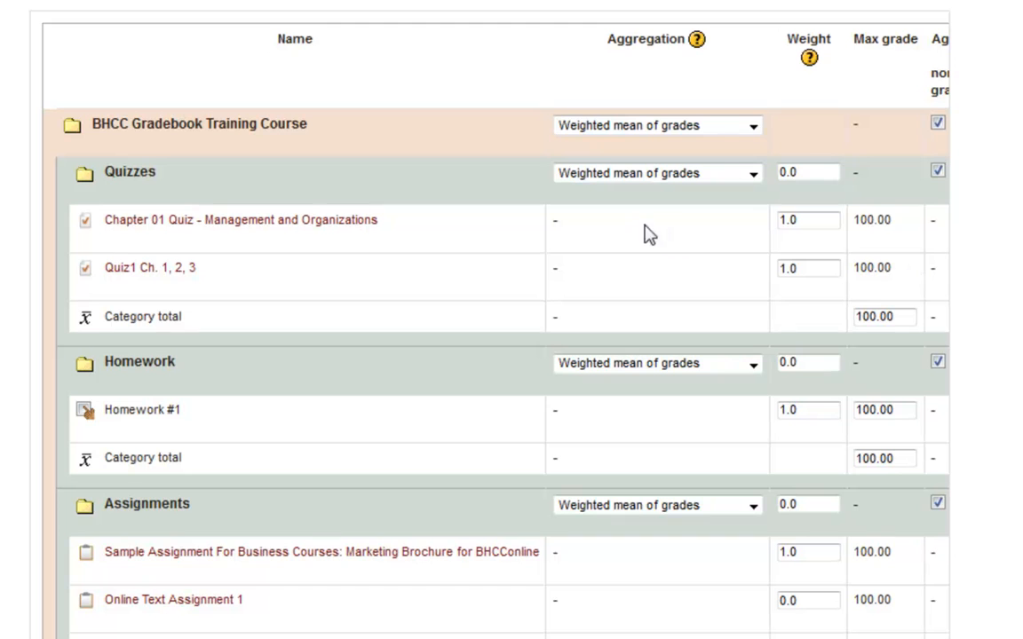
- Set the category weights to 34.0 for Quizzes, 33.0 for Homework and 33.0 for Assignments, and save the changes
{"action": "double_click", "coordinate": [800, 172]}
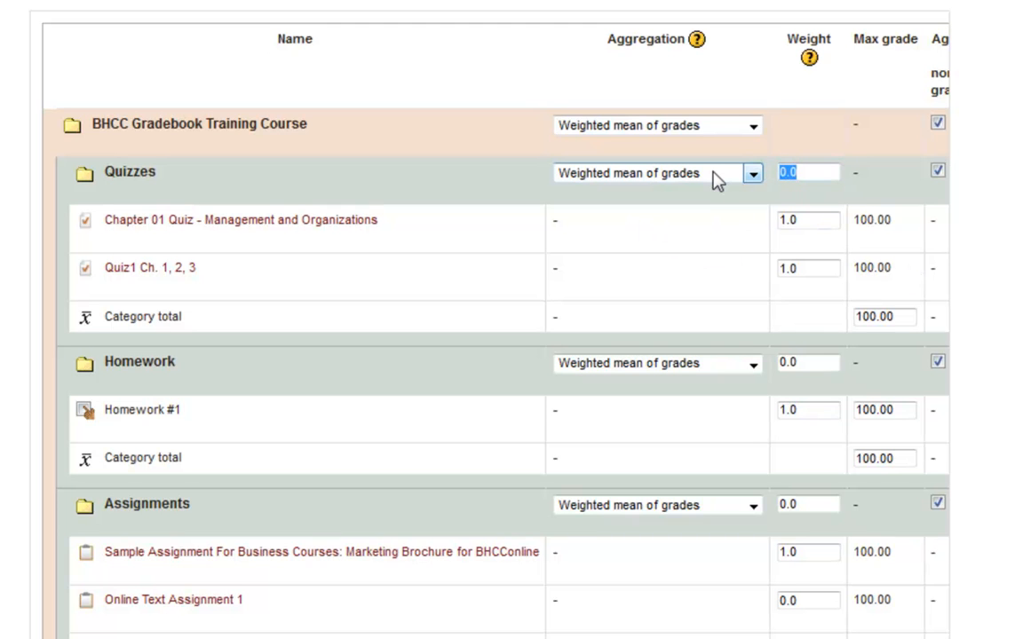
{"action": "type", "text": "34.0"}
{"action": "double_click", "coordinate": [803, 370]}
{"action": "type", "text": "33.0"}
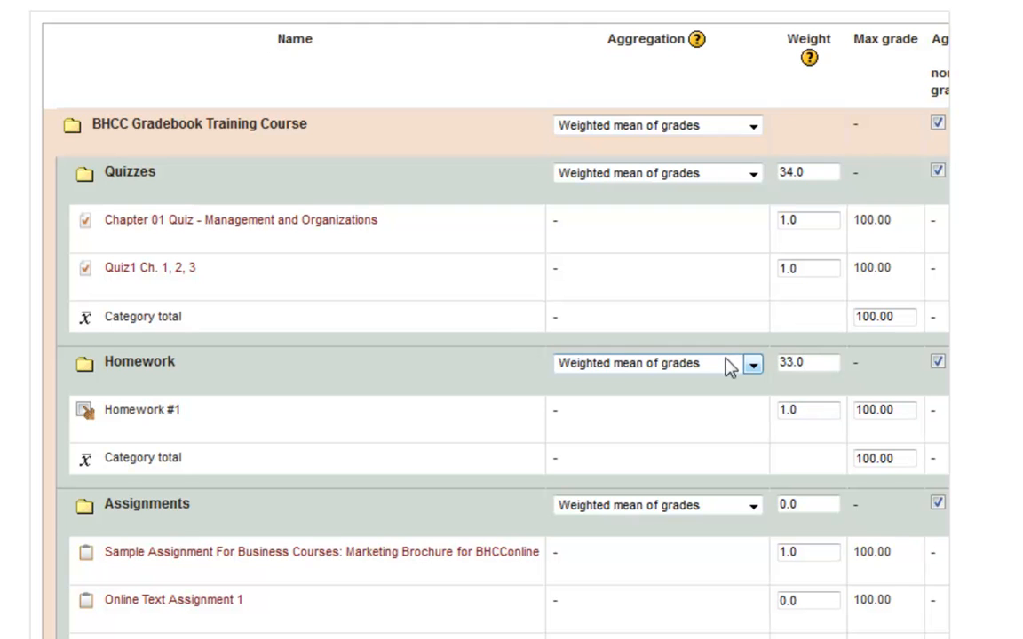
{"action": "left_click", "coordinate": [824, 502]}
{"action": "left_click_drag", "start_coordinate": [825, 502], "coordinate": [769, 518]}
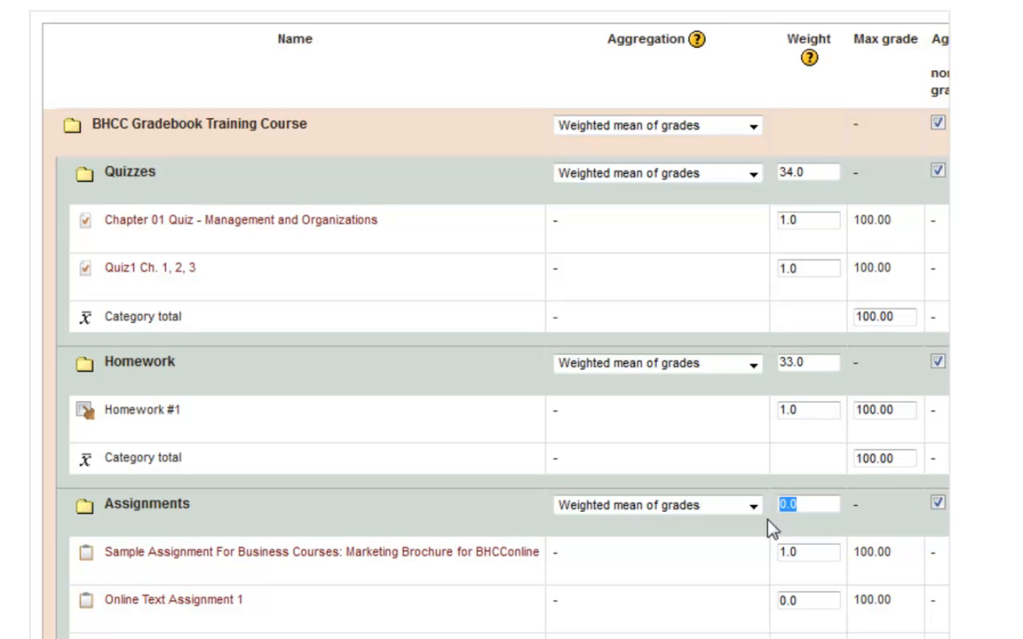
{"action": "type", "text": "33.0"}
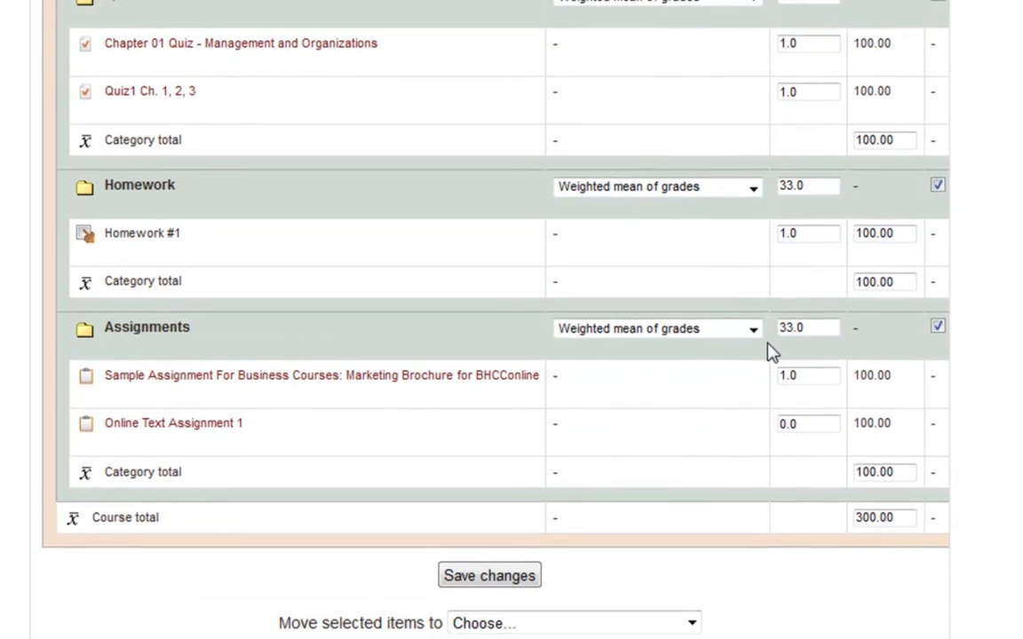
{"action": "left_click", "coordinate": [502, 579]}
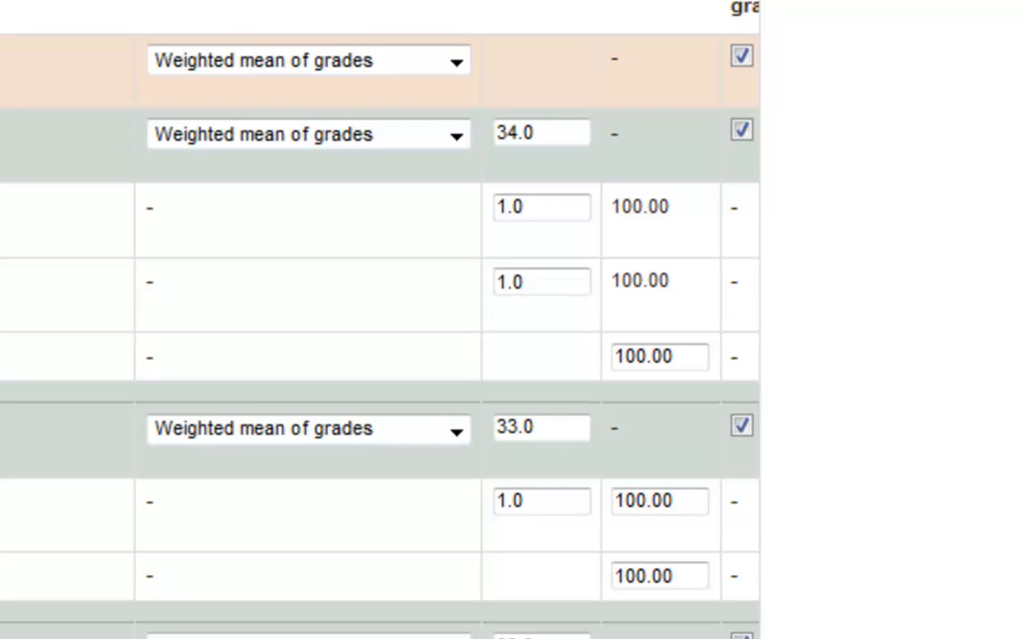
- Try a weight of 2.0 for Chapter 01 Quiz - Management and Organizations, and settle on 1.5
{"action": "left_click_drag", "start_coordinate": [536, 210], "coordinate": [324, 208]}
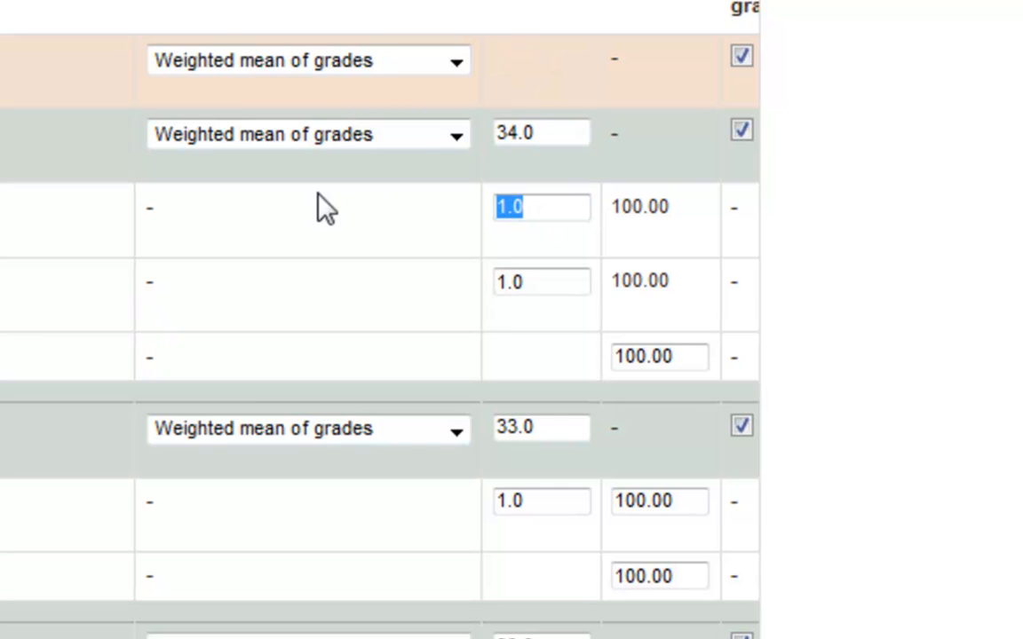
{"action": "type", "text": "2.0"}
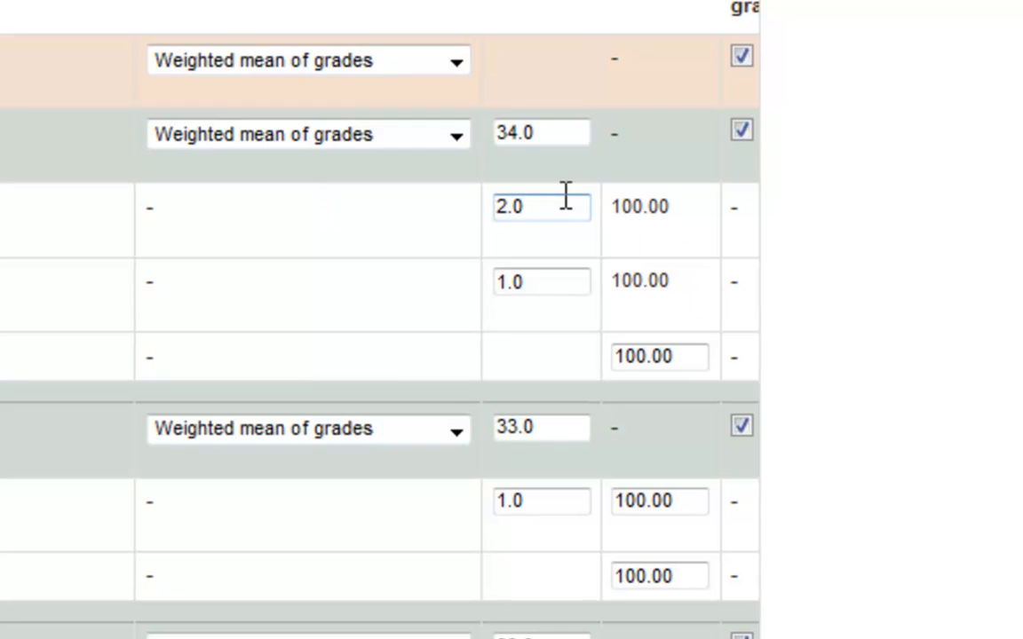
{"action": "left_click_drag", "start_coordinate": [540, 205], "coordinate": [359, 235]}
{"action": "type", "text": "1.5"}
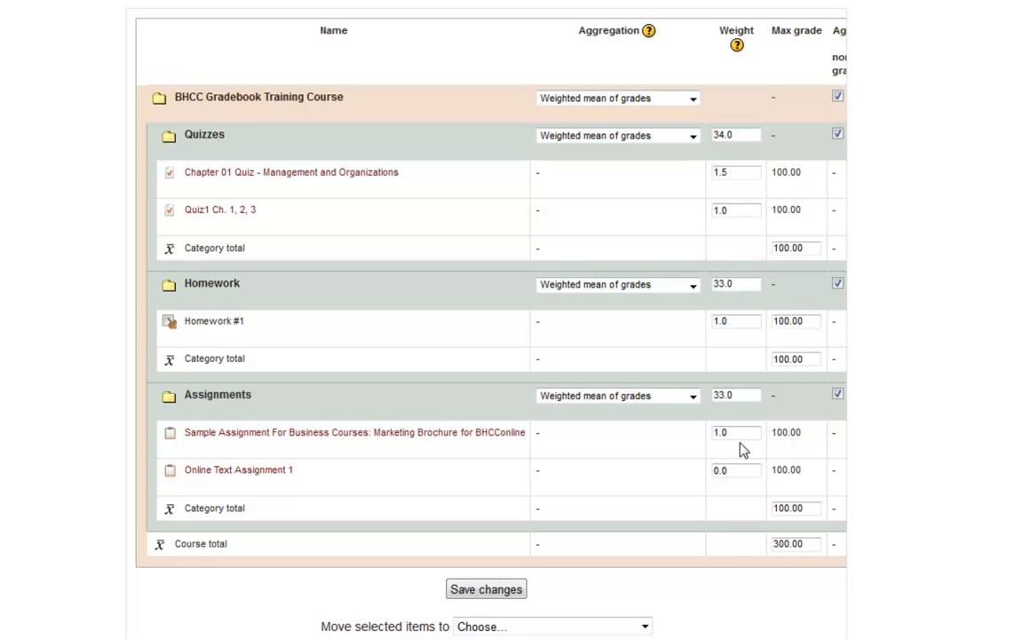
- Set the weight of Online Text Assignment 1 to 1.0 and save the gradebook changes
{"action": "double_click", "coordinate": [723, 472]}
{"action": "type", "text": "1.0"}
{"action": "scroll", "coordinate": [318, 338], "scroll_direction": "down", "scroll_amount": 2}
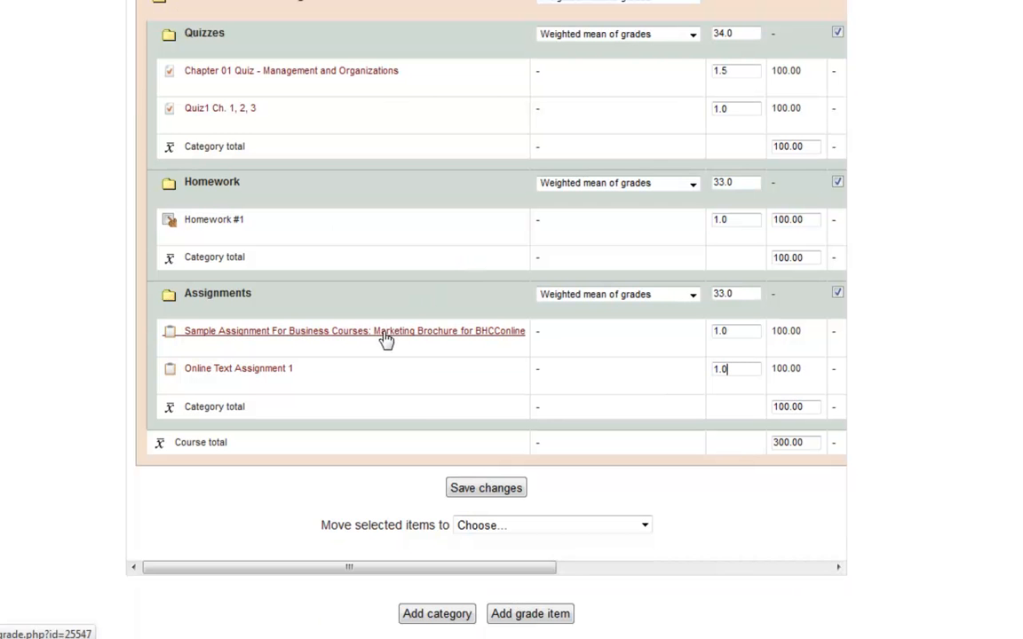
{"action": "left_click", "coordinate": [477, 491]}
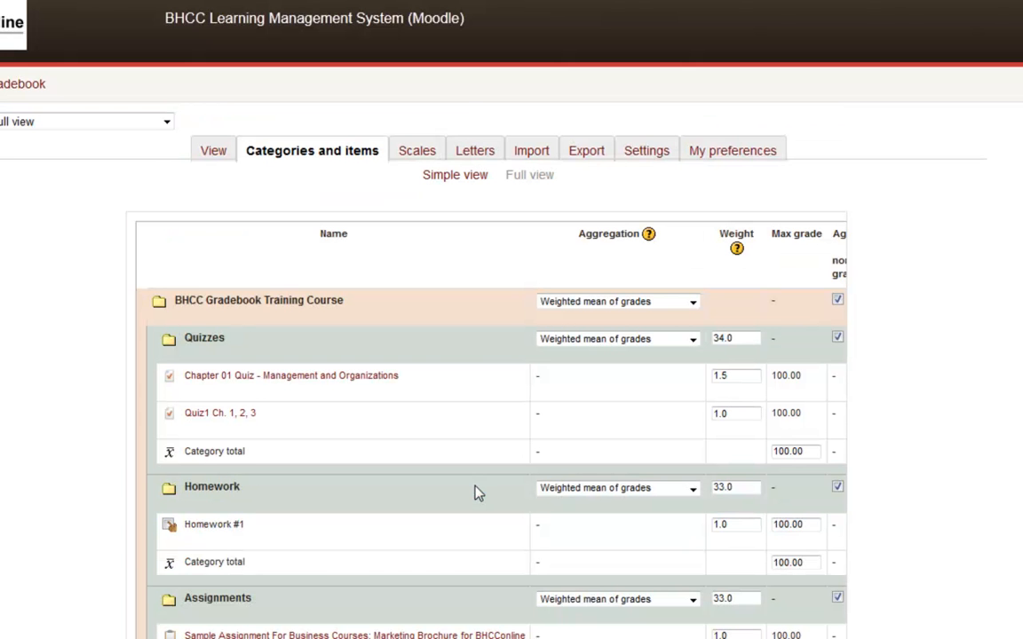
- Set the max grade of the Homework #1 item to 25.00
{"action": "scroll", "coordinate": [477, 493], "scroll_direction": "down", "scroll_amount": 5}
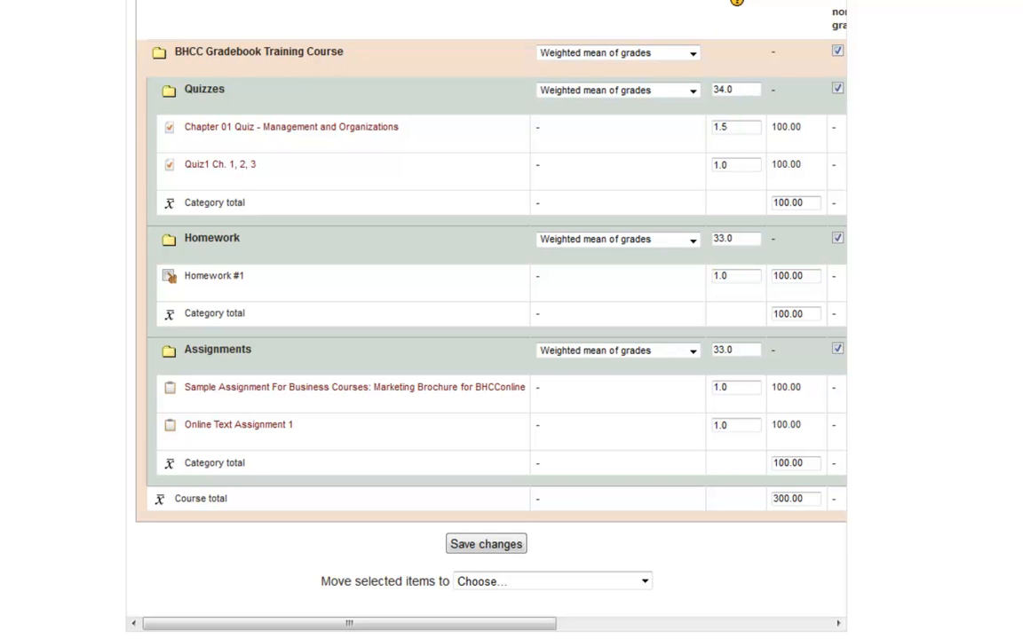
{"action": "left_click_drag", "start_coordinate": [381, 629], "coordinate": [477, 624]}
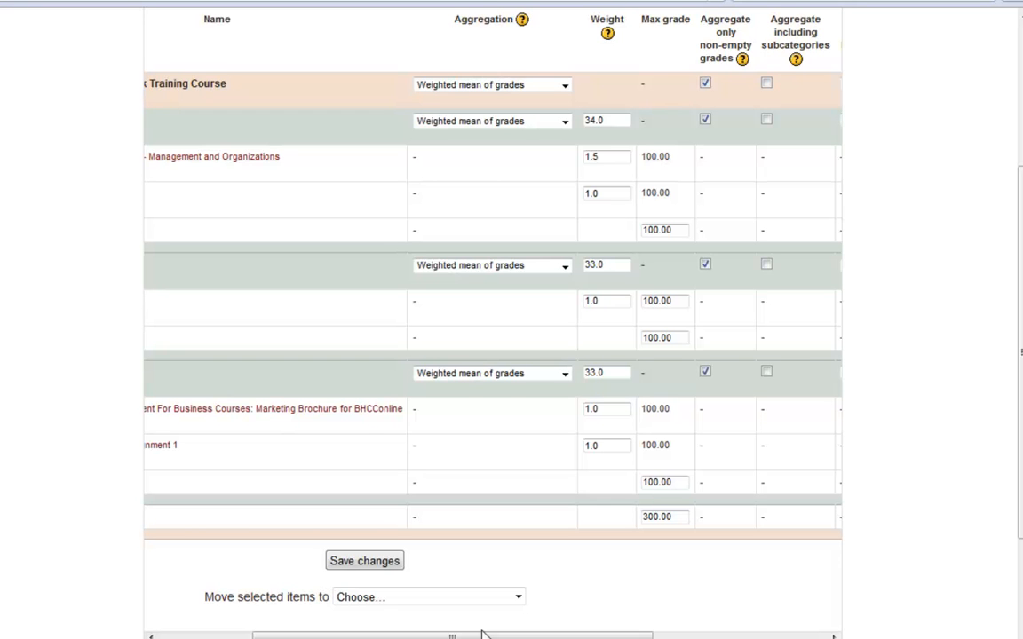
{"action": "scroll", "coordinate": [482, 634], "scroll_direction": "up", "scroll_amount": 2}
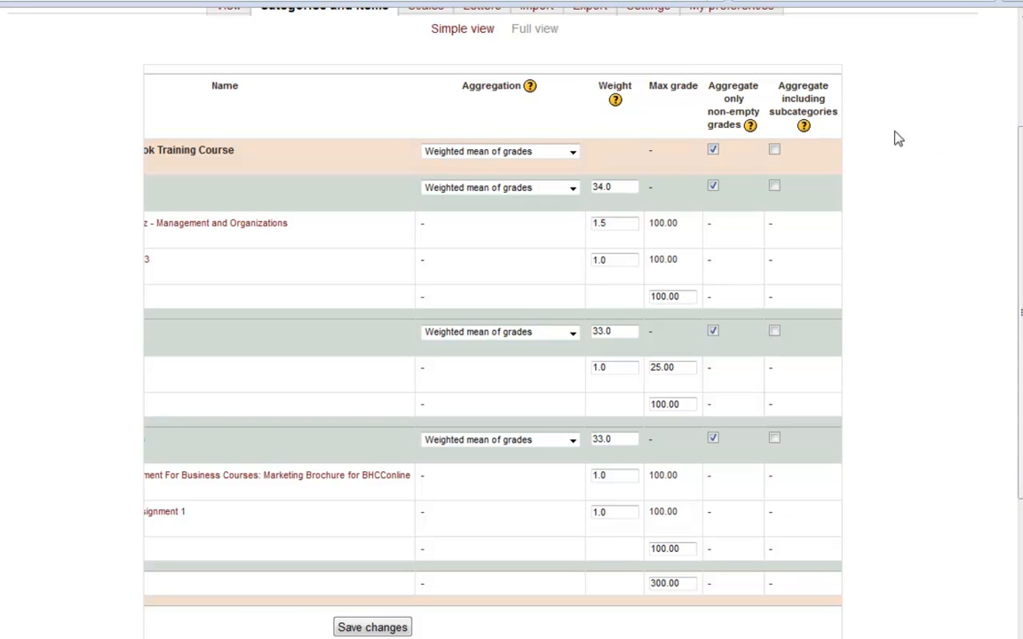
- Read the help text for the Aggregate including subcategories setting and close it
{"action": "left_click", "coordinate": [804, 128]}
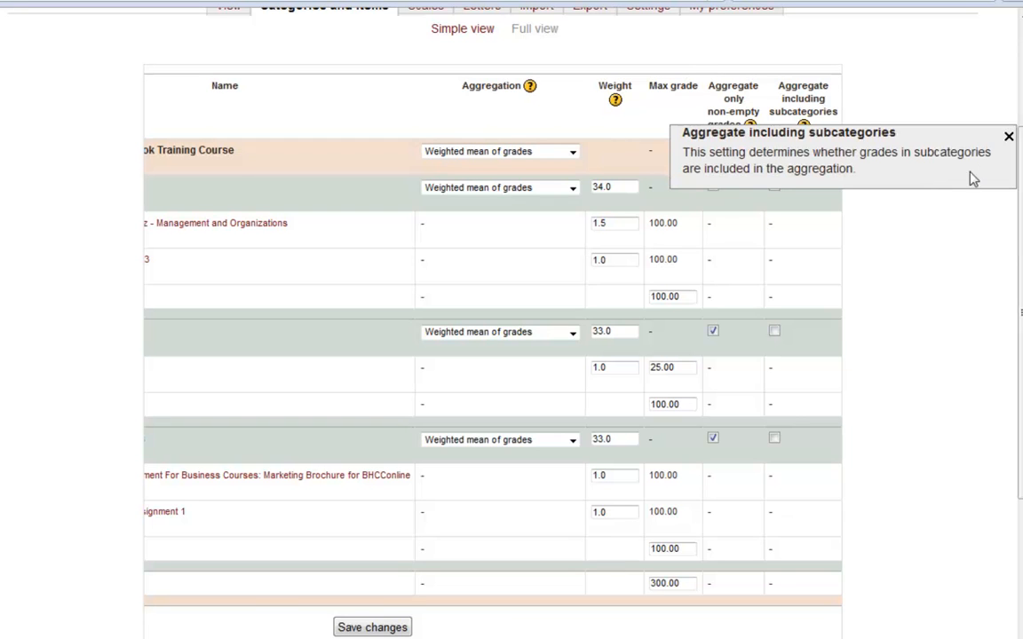
{"action": "left_click", "coordinate": [1009, 138]}
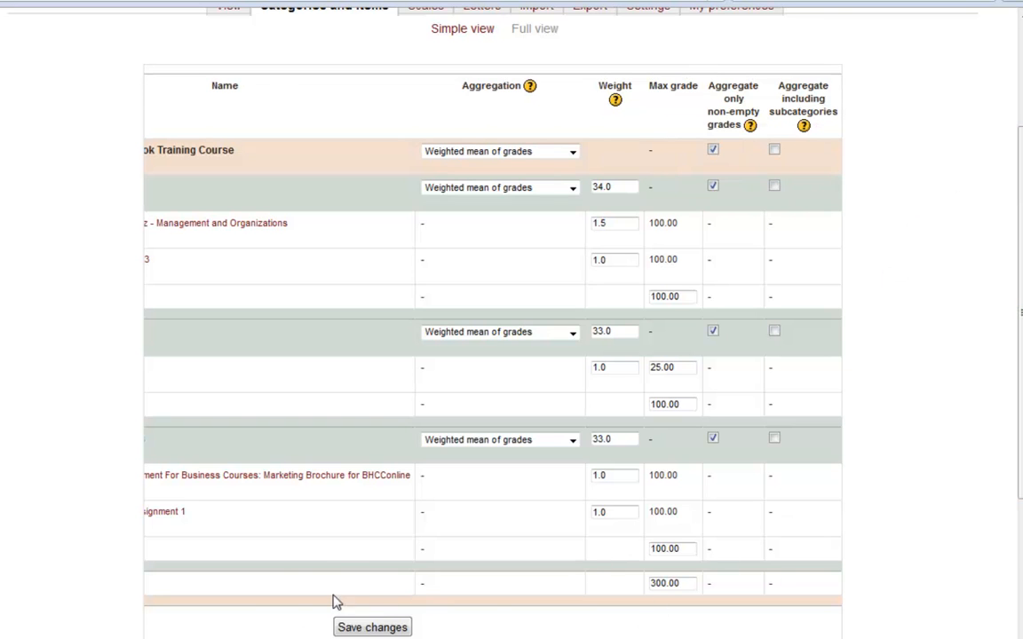
{"action": "scroll", "coordinate": [409, 621], "scroll_direction": "down", "scroll_amount": 2}
{"action": "left_click_drag", "start_coordinate": [389, 607], "coordinate": [285, 617]}
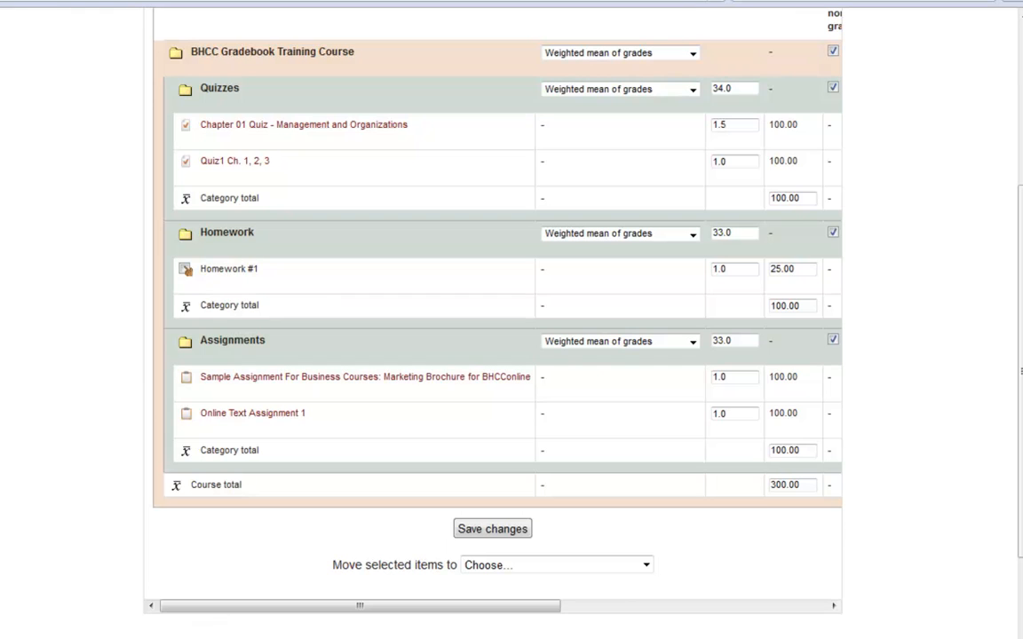
- Enable Aggregate including subcategories for the course and for the Quizzes, Homework and Assignments categories, and save the changes
{"action": "left_click_drag", "start_coordinate": [532, 612], "coordinate": [731, 584]}
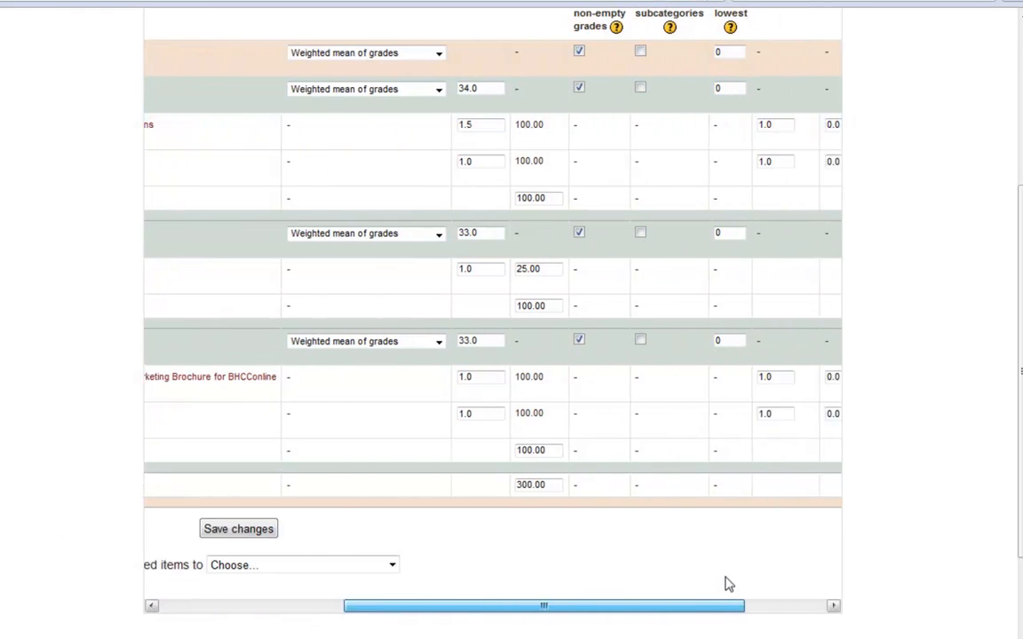
{"action": "left_click", "coordinate": [603, 52]}
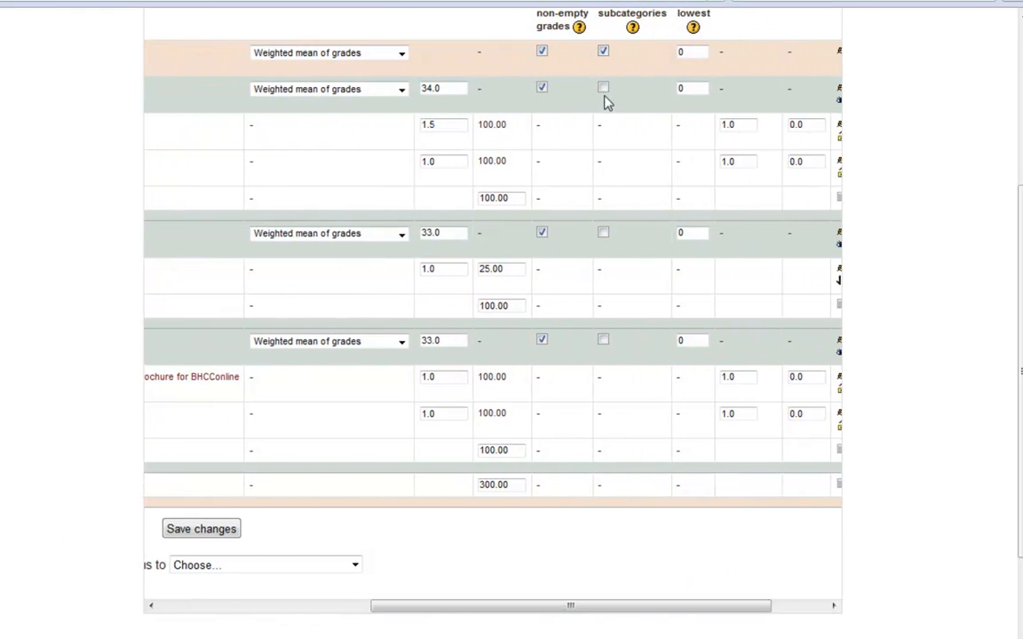
{"action": "left_click", "coordinate": [604, 89]}
{"action": "left_click", "coordinate": [603, 233]}
{"action": "left_click", "coordinate": [604, 340]}
{"action": "left_click", "coordinate": [197, 529]}
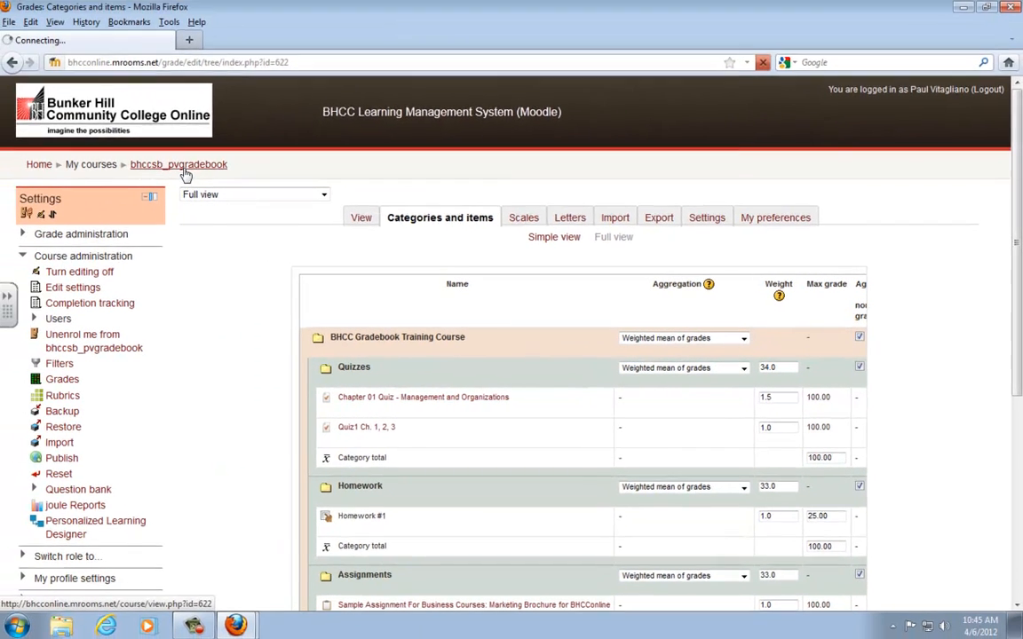
- Return to the course, open its grades and switch to the joule Gradebook view
{"action": "left_click", "coordinate": [12, 117]}
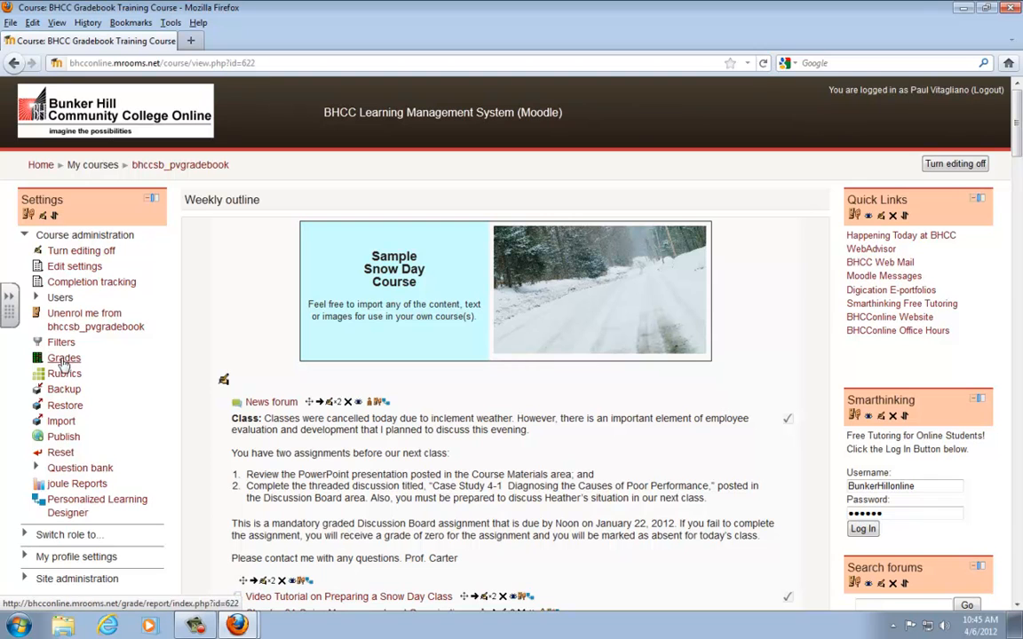
{"action": "left_click", "coordinate": [64, 358]}
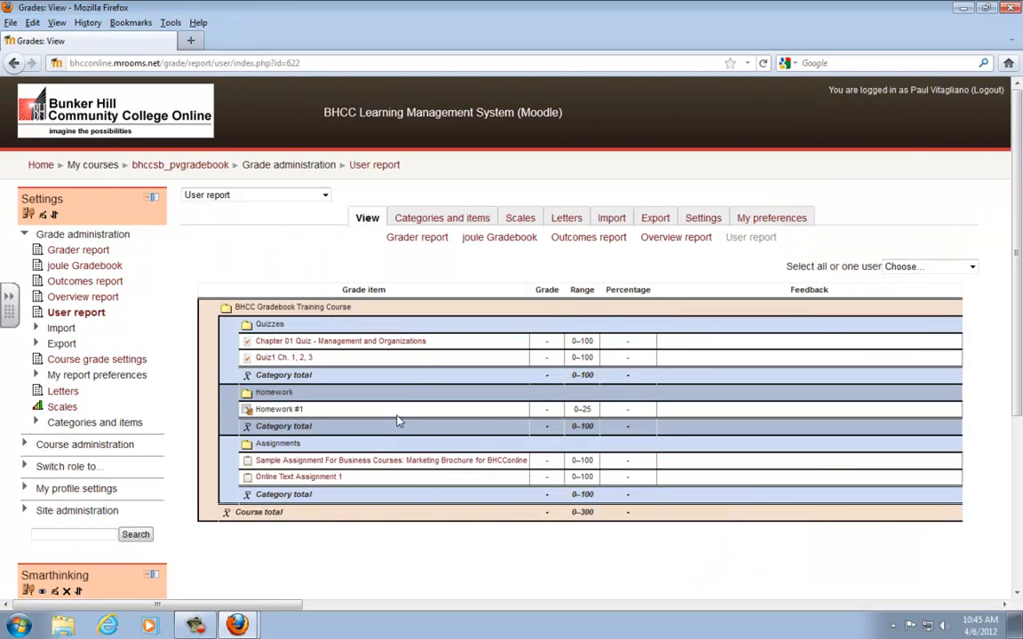
{"action": "left_click", "coordinate": [500, 238]}
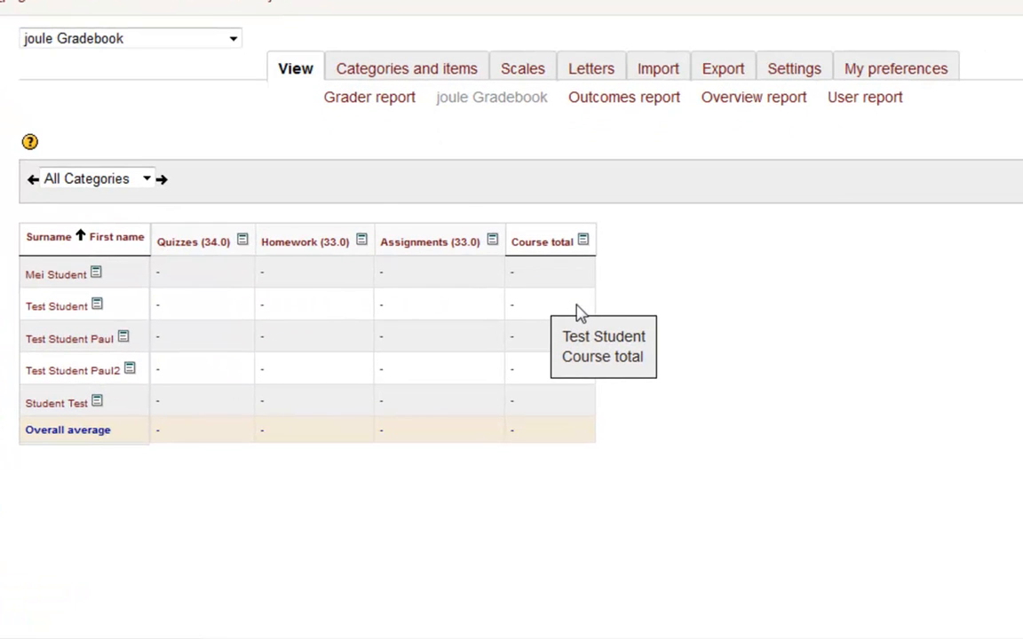
- Open the first student's Quizzes grade for entry, view that student's Row Grader, and close it without saving
{"action": "left_click", "coordinate": [205, 274]}
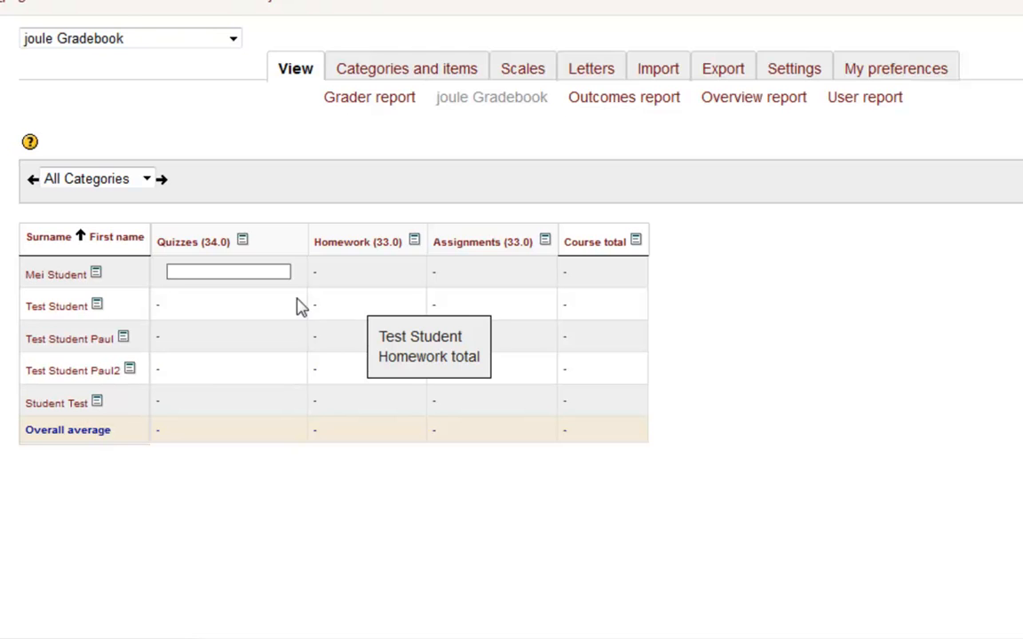
{"action": "left_click", "coordinate": [98, 277]}
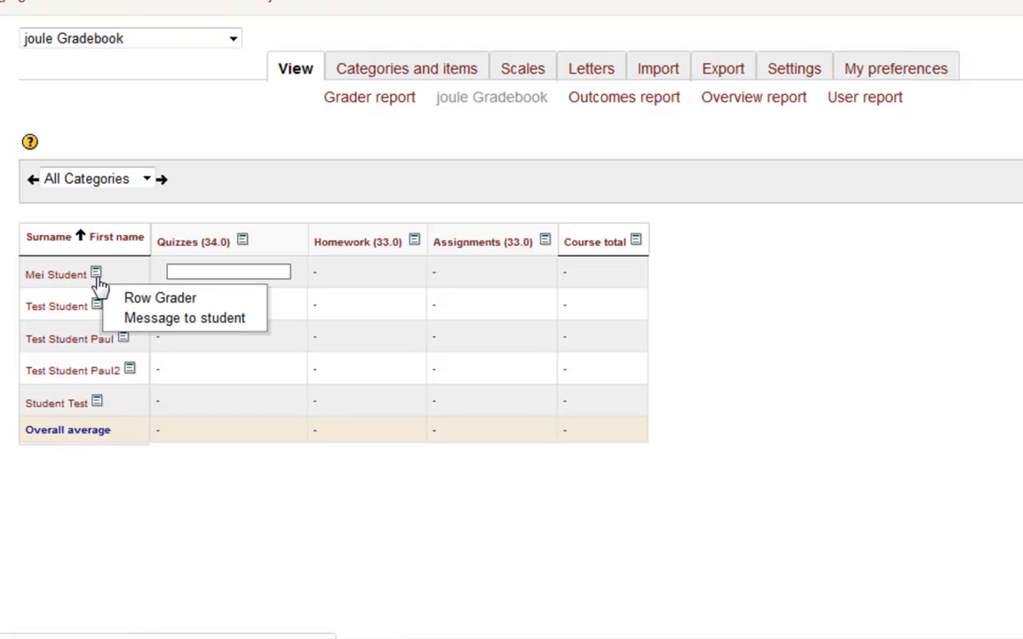
{"action": "left_click", "coordinate": [151, 300]}
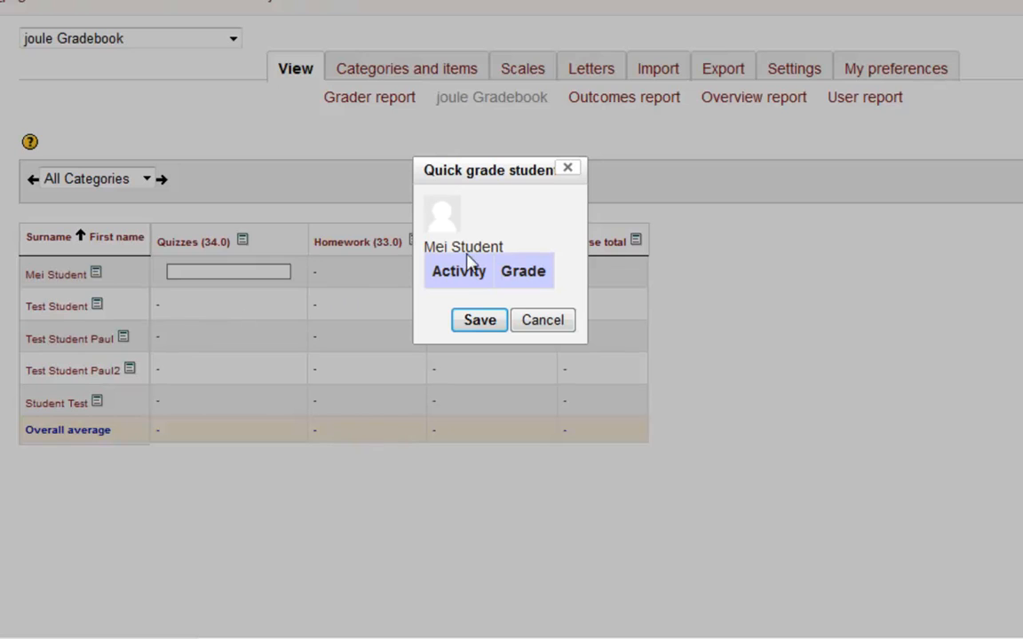
{"action": "left_click", "coordinate": [542, 321]}
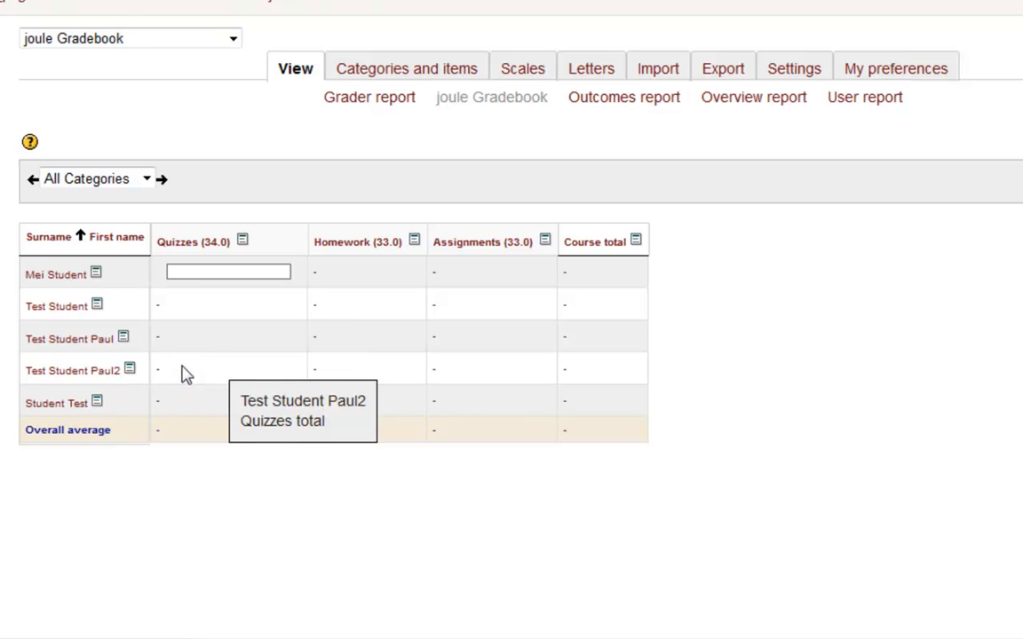
- Open a message to the first listed student, inspect its subject and body fields, and cancel it without sending
{"action": "left_click", "coordinate": [98, 279]}
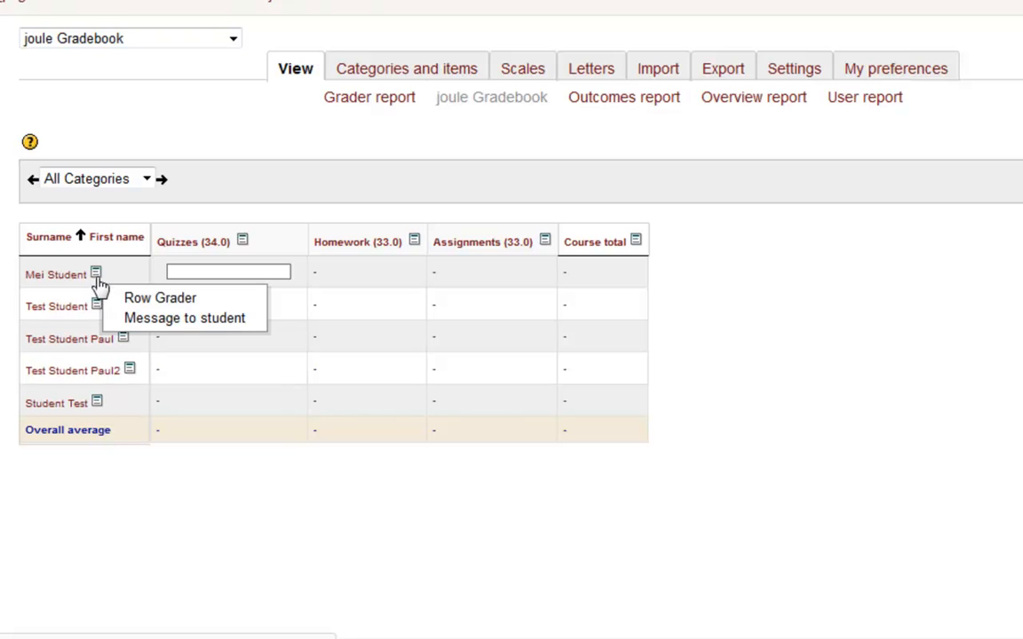
{"action": "left_click", "coordinate": [125, 319]}
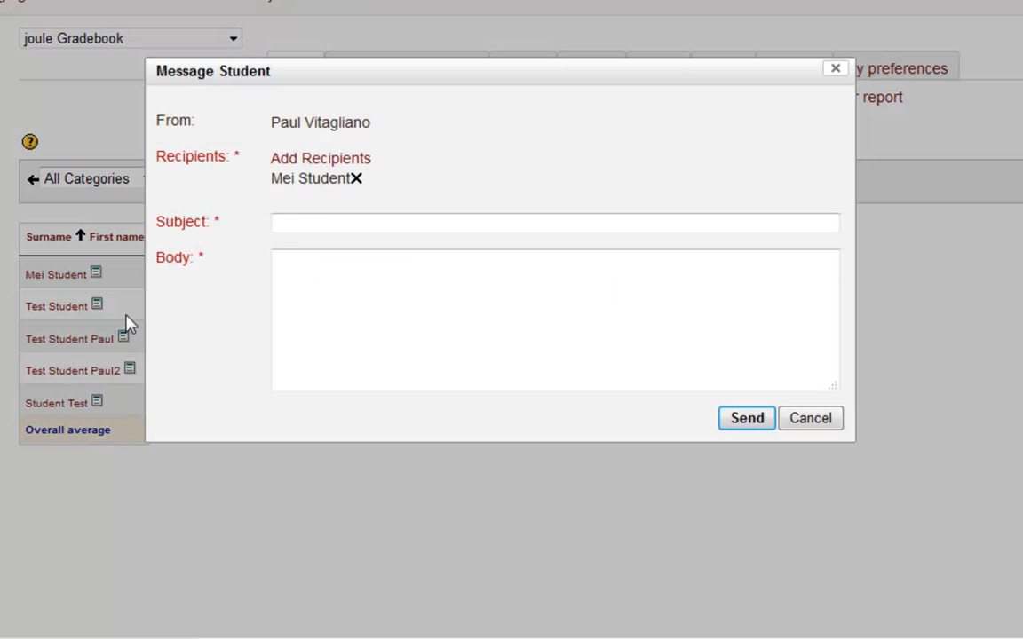
{"action": "left_click", "coordinate": [313, 225]}
{"action": "left_click", "coordinate": [460, 300]}
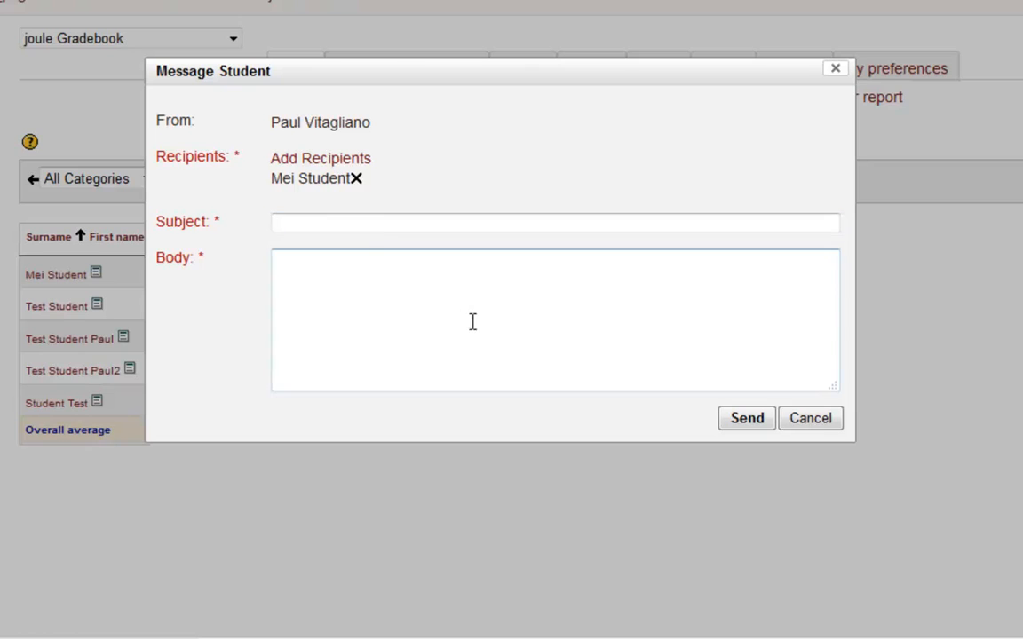
{"action": "left_click", "coordinate": [372, 220]}
{"action": "left_click", "coordinate": [808, 418]}
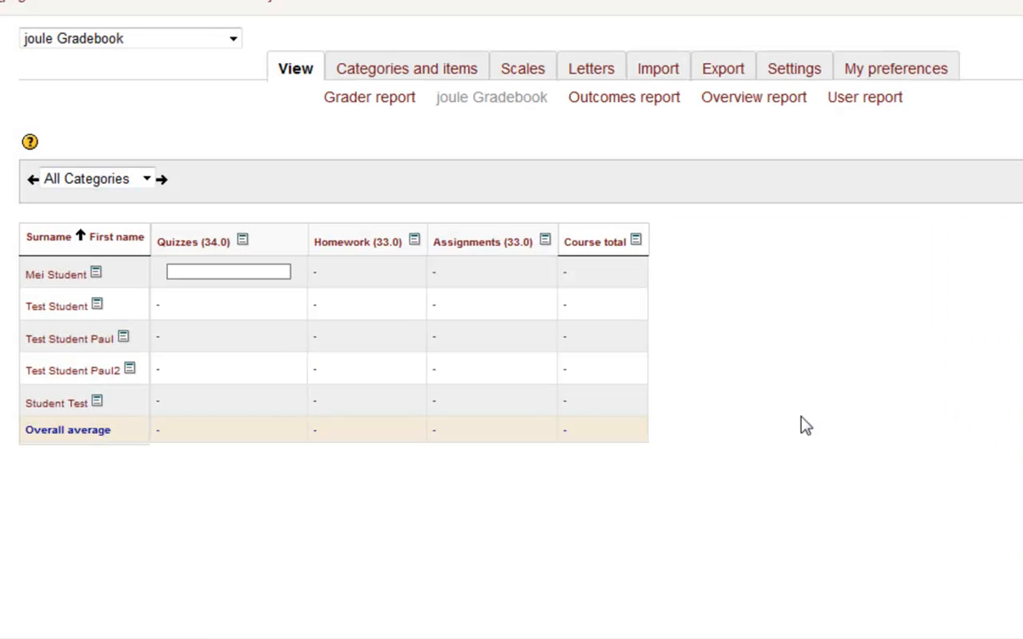
- Show only the Quizzes category and view the Column Grader for the Chapter 01 Quiz, closing it without saving
{"action": "left_click", "coordinate": [146, 178]}
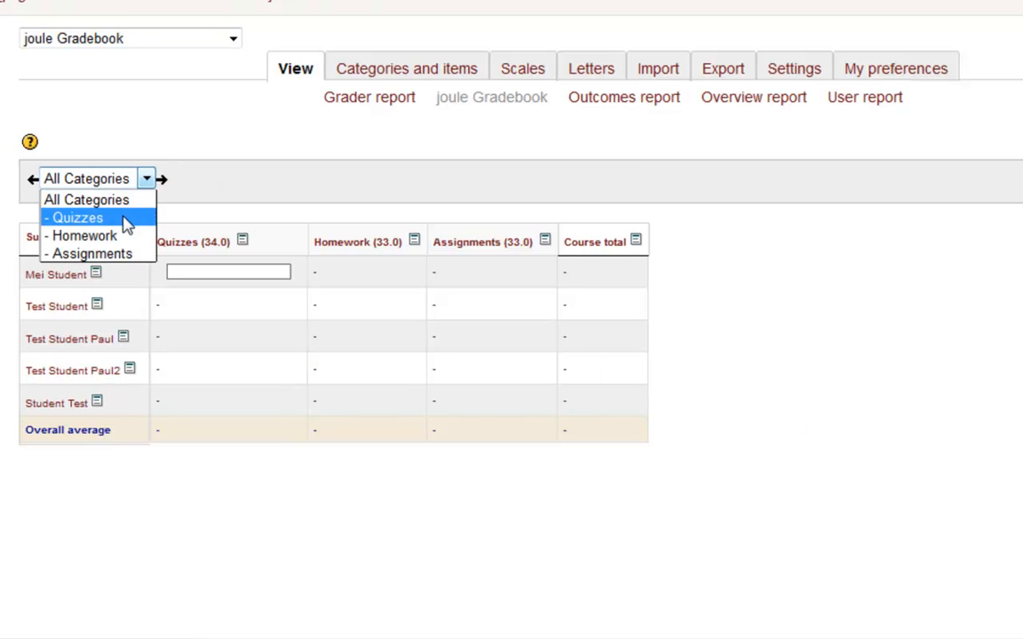
{"action": "left_click", "coordinate": [126, 222]}
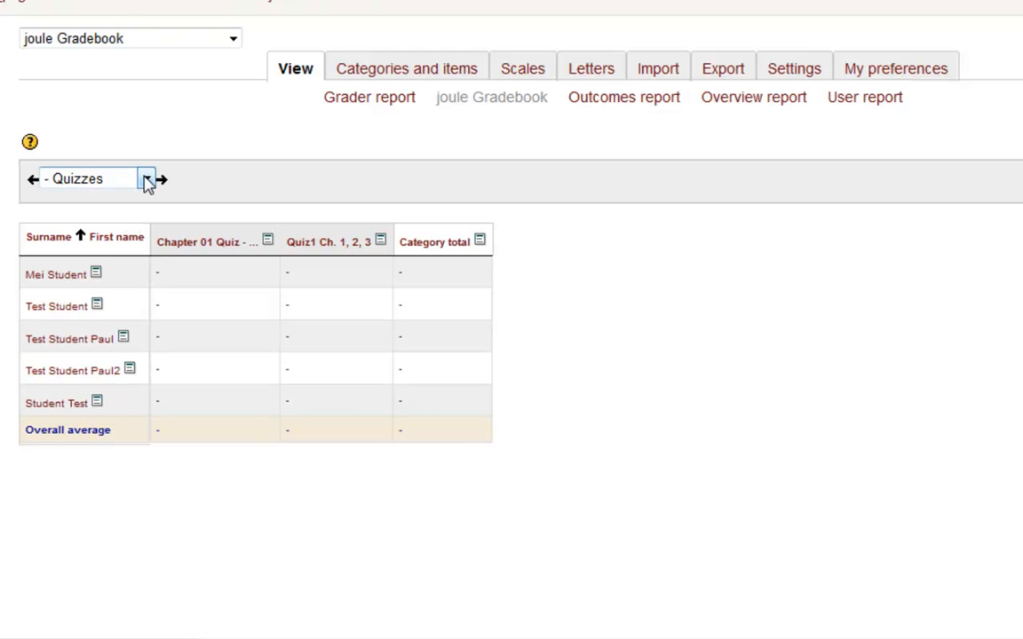
{"action": "left_click", "coordinate": [267, 243]}
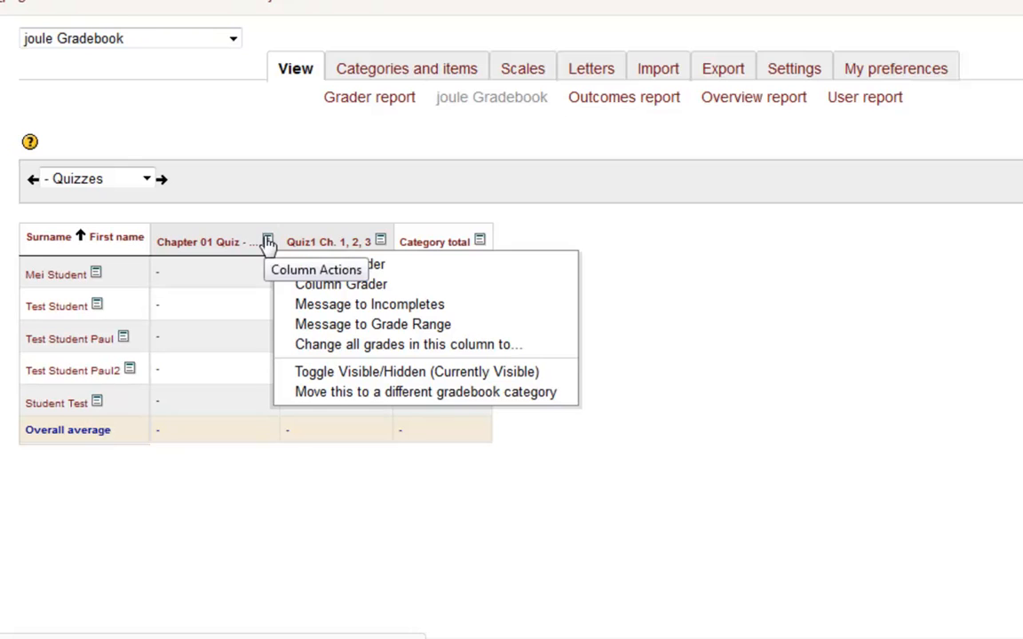
{"action": "left_click", "coordinate": [344, 285]}
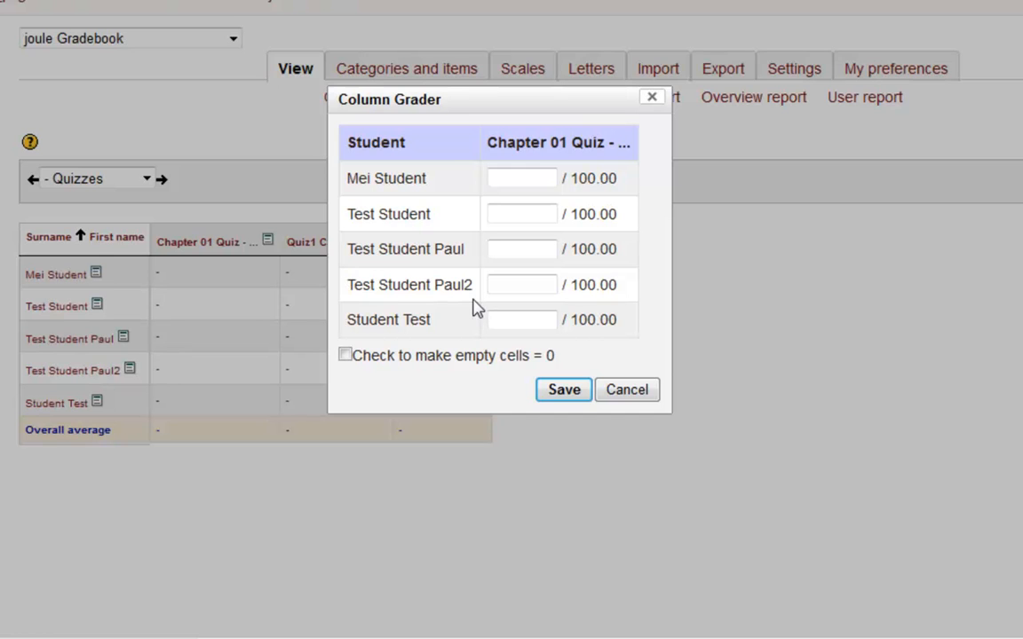
{"action": "left_click", "coordinate": [639, 391]}
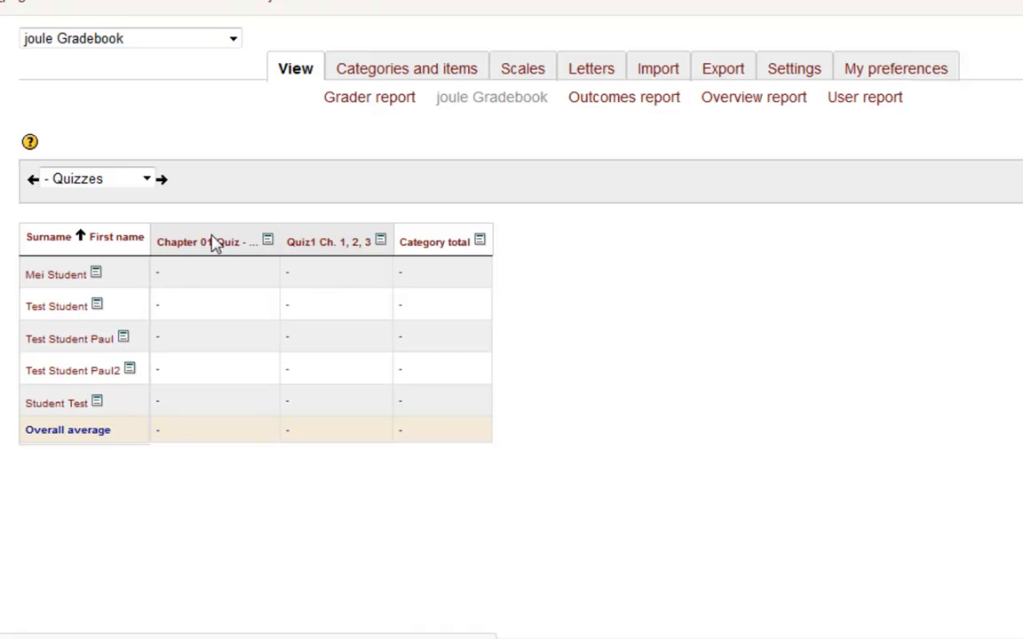
- Reopen the Chapter 01 Quiz Column Grader, review its grade fields, and cancel without saving
{"action": "left_click", "coordinate": [268, 242]}
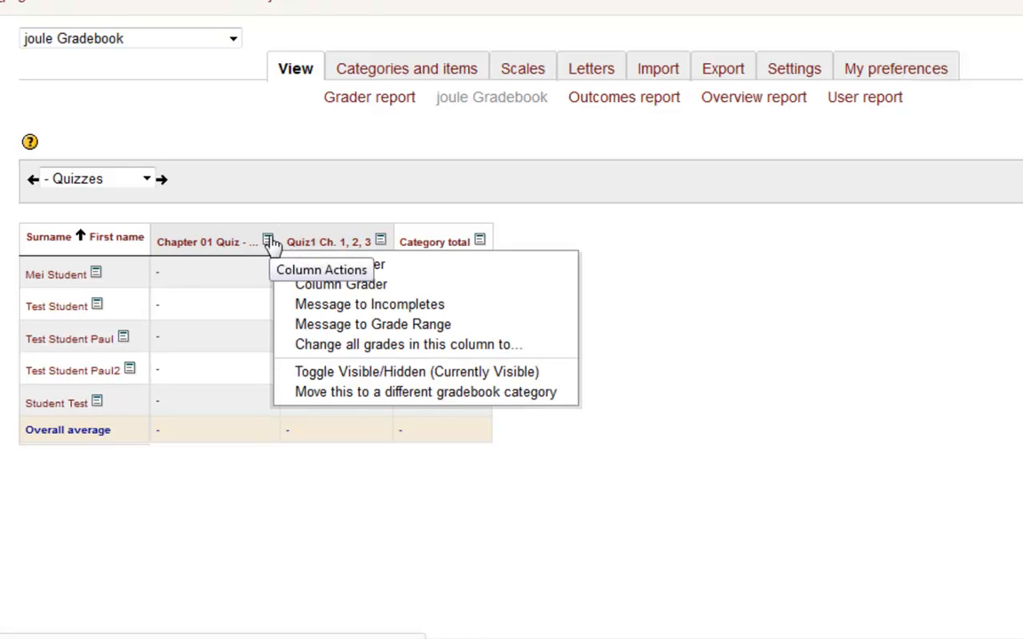
{"action": "left_click", "coordinate": [313, 286]}
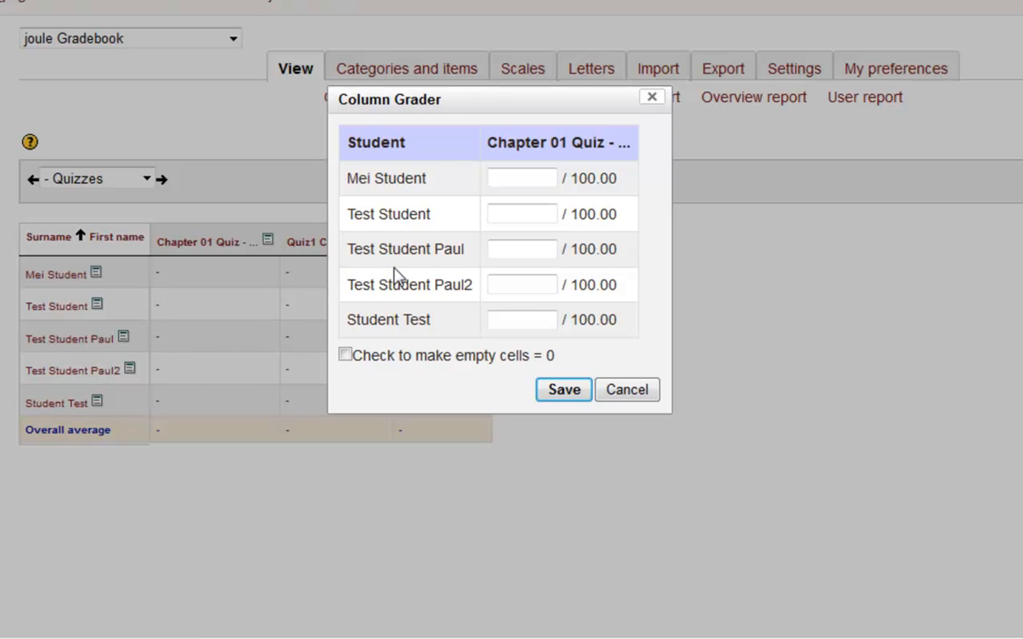
{"action": "left_click", "coordinate": [626, 396]}
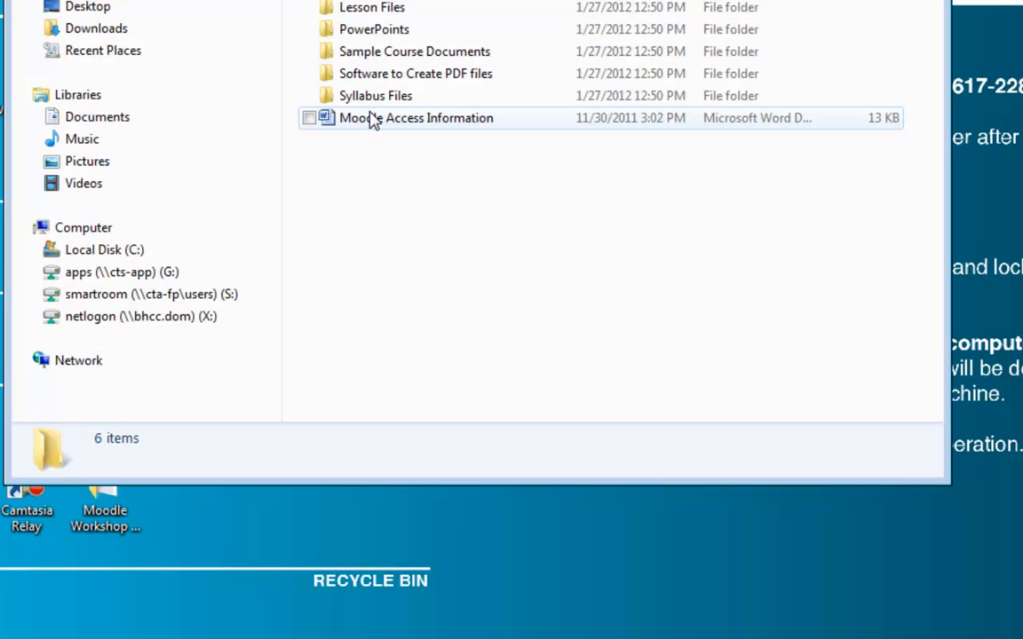
- Switch to Firefox and open the BHCConline login page
{"action": "double_click", "coordinate": [369, 118]}
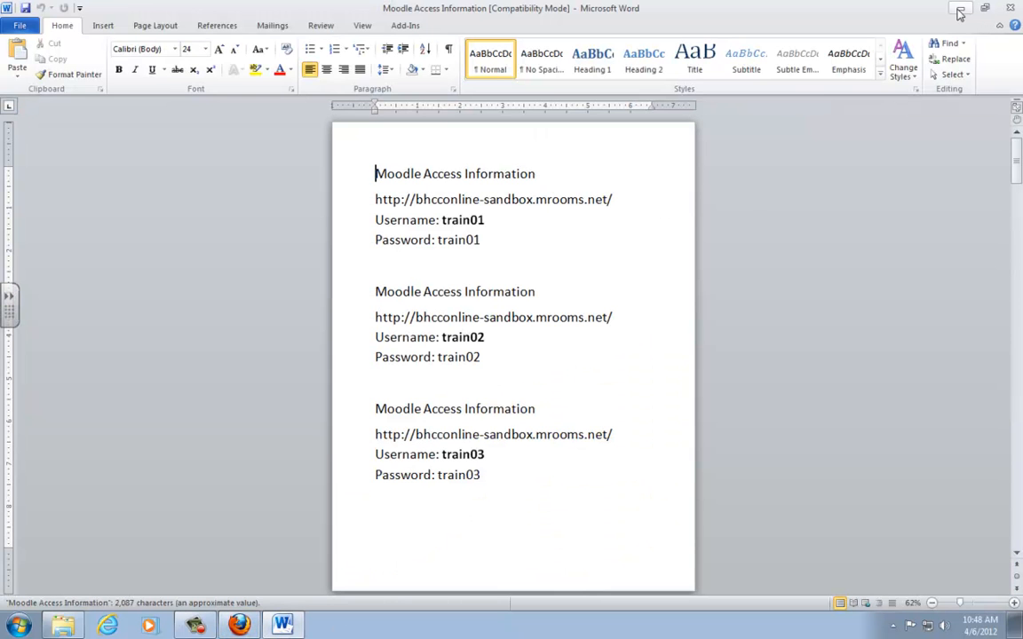
{"action": "left_click", "coordinate": [240, 625]}
{"action": "left_click", "coordinate": [899, 89]}
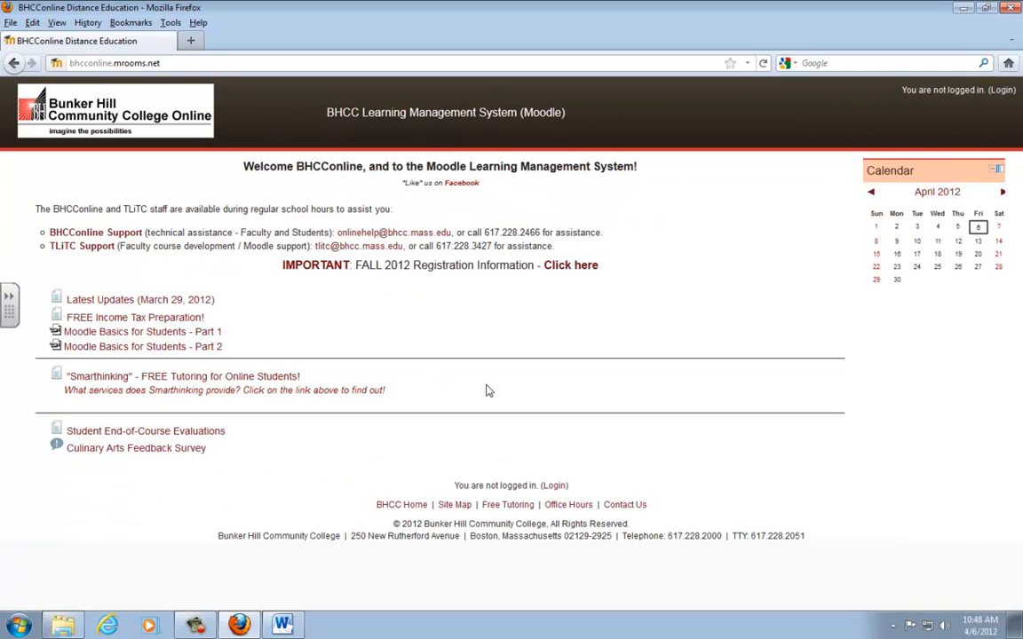
{"action": "left_click", "coordinate": [555, 486]}
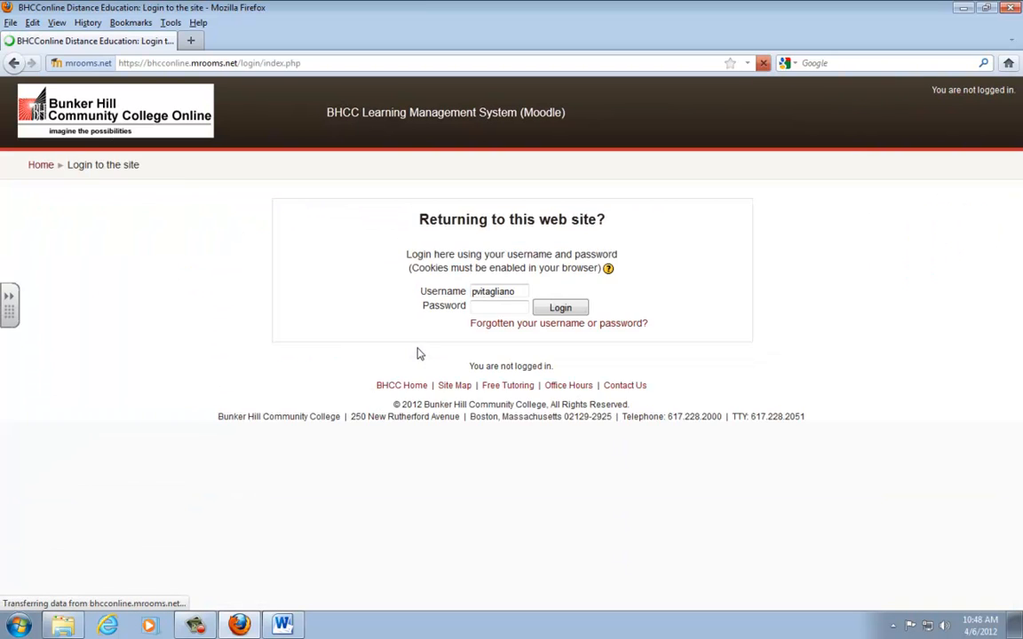
- Log in to Moodle with the test student's username and account password
{"action": "double_click", "coordinate": [511, 292]}
{"action": "type", "text": "test_"}
{"action": "type", "text": "student_"}
{"action": "type", "text": "paul"}
{"action": "key", "text": "Tab"}
{"action": "key", "text": "Tab"}
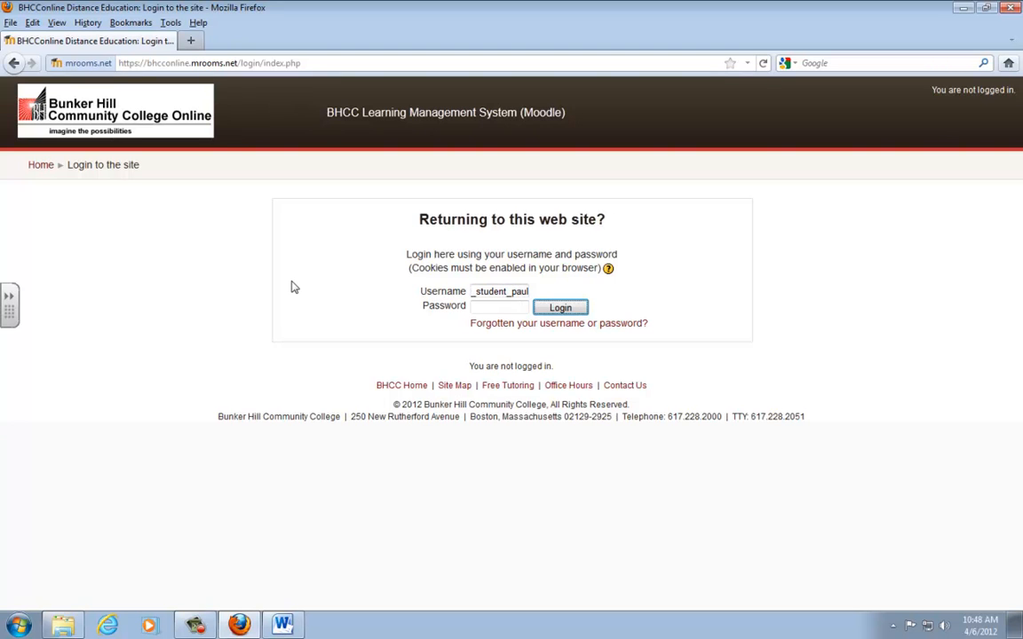
{"action": "key", "text": "shift+Tab"}
{"action": "type", "text": "******"}
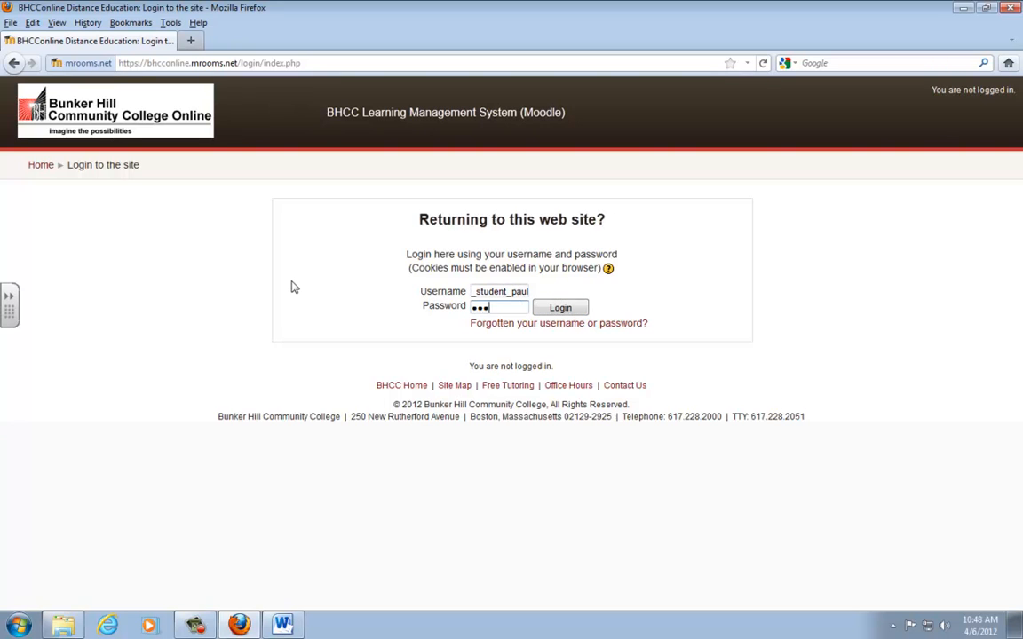
{"action": "key", "text": "Return"}
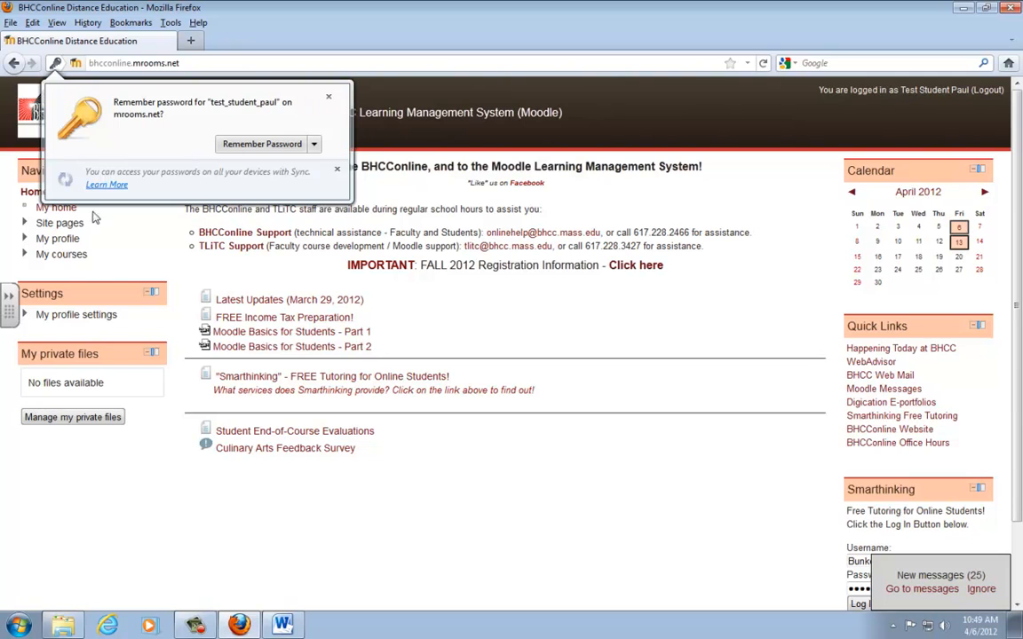
- Open the bhccsb_pvgradebook course as the student and view the grades in the User report
{"action": "left_click", "coordinate": [25, 254]}
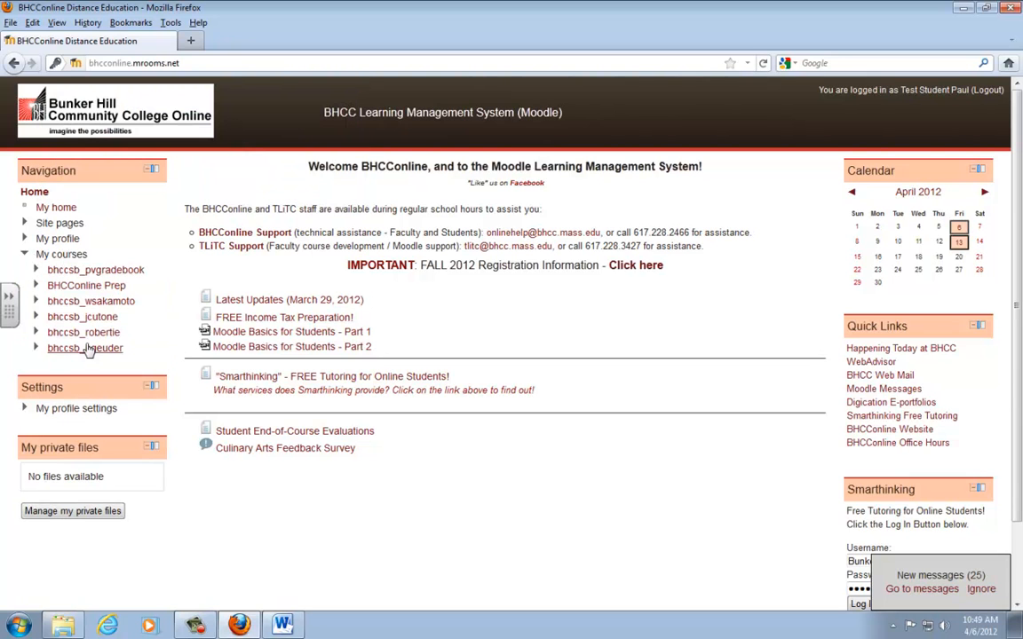
{"action": "left_click", "coordinate": [93, 270]}
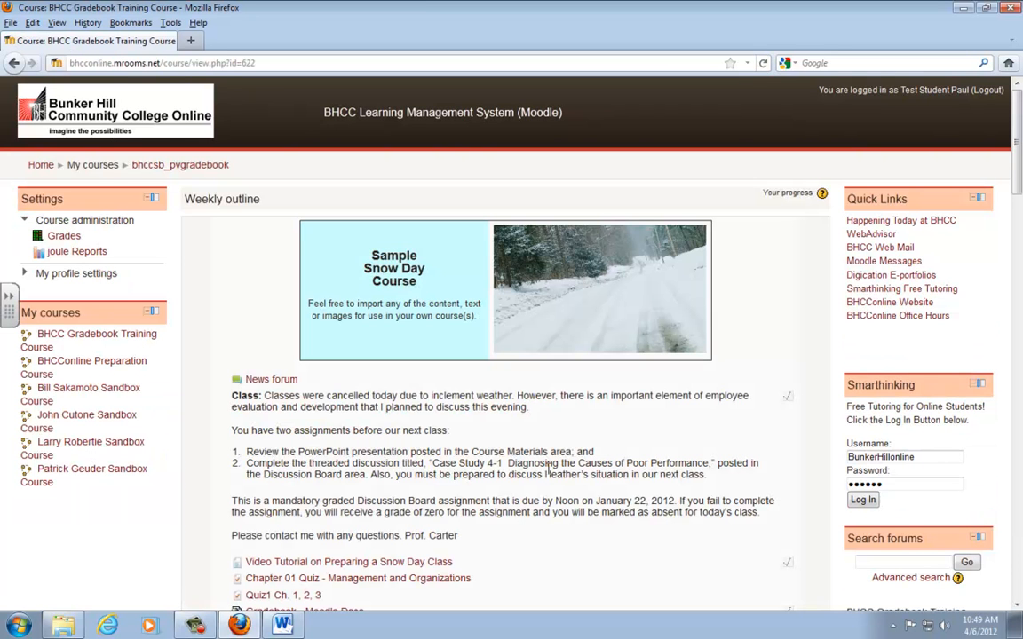
{"action": "left_click", "coordinate": [64, 237]}
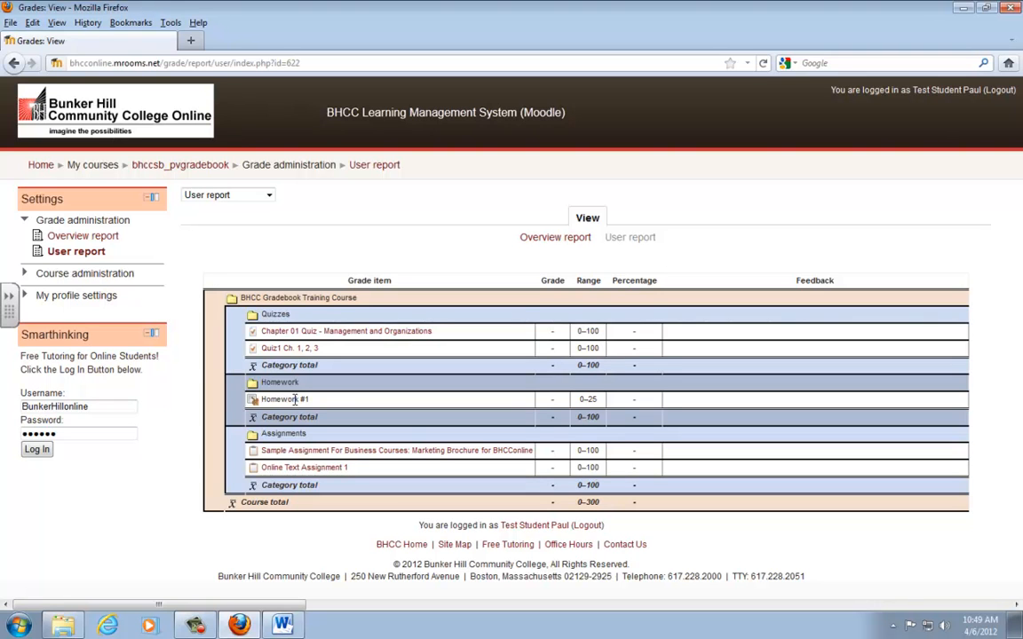
- Open Online Text Assignment 1, first from the User report and again from the course page, and start adding a submission
{"action": "left_click", "coordinate": [324, 470]}
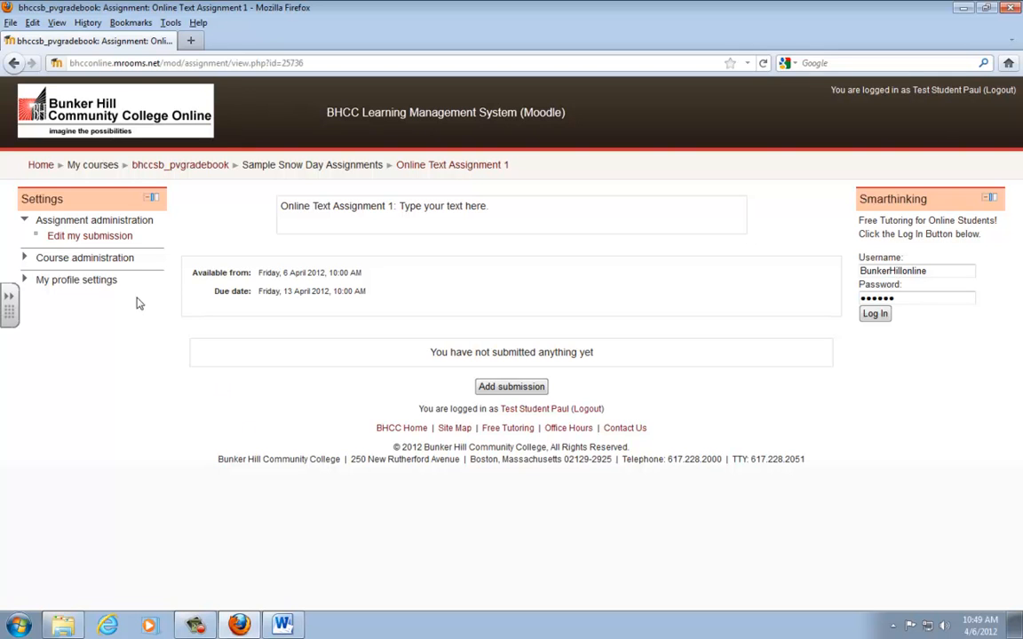
{"action": "left_click", "coordinate": [165, 168]}
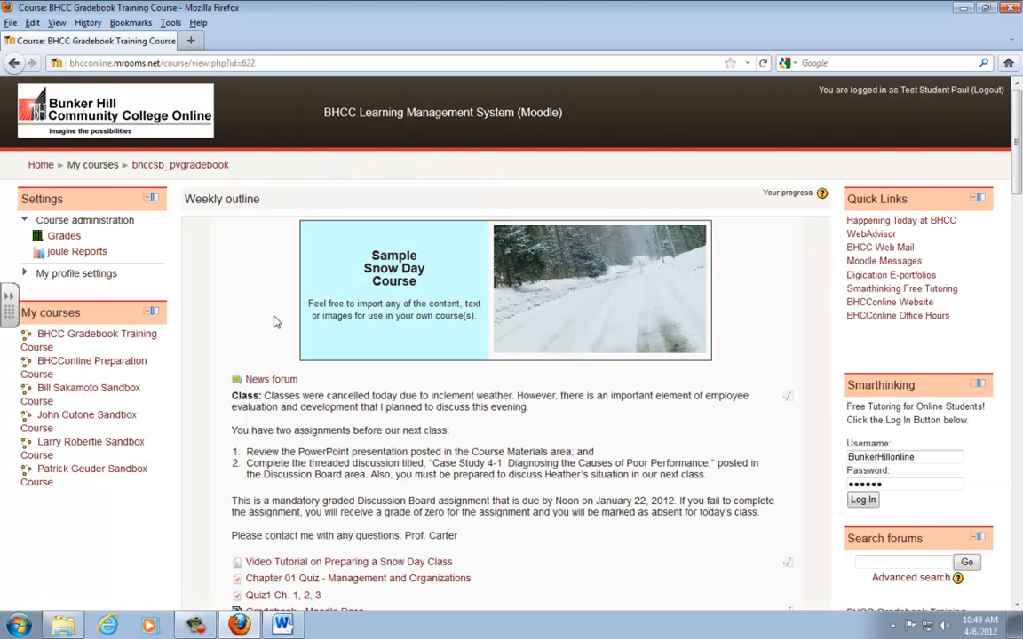
{"action": "scroll", "coordinate": [274, 323], "scroll_direction": "down", "scroll_amount": 6}
{"action": "left_click", "coordinate": [306, 373]}
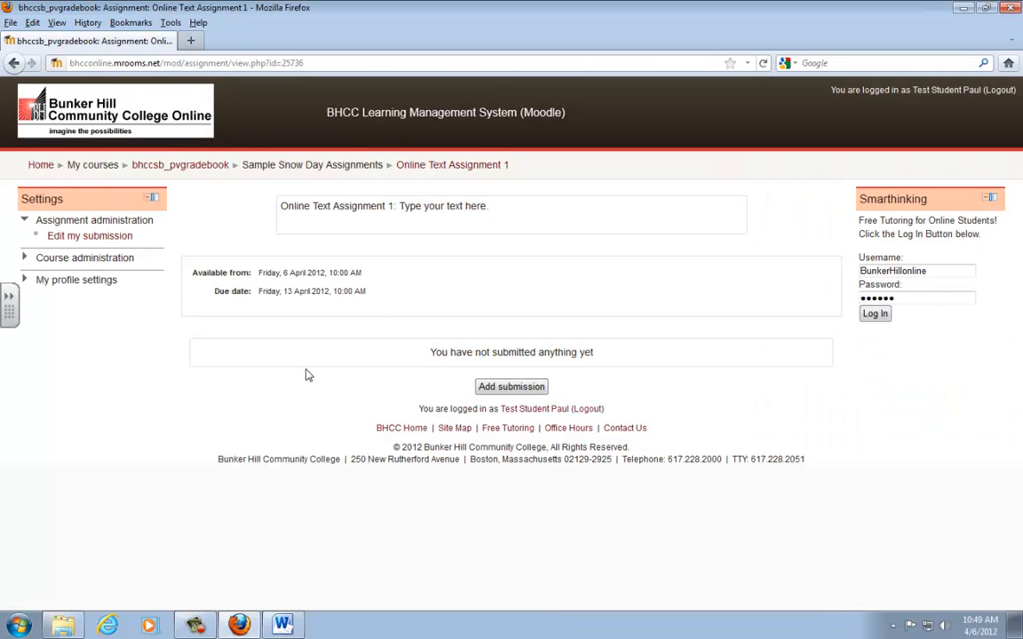
{"action": "left_click", "coordinate": [482, 387]}
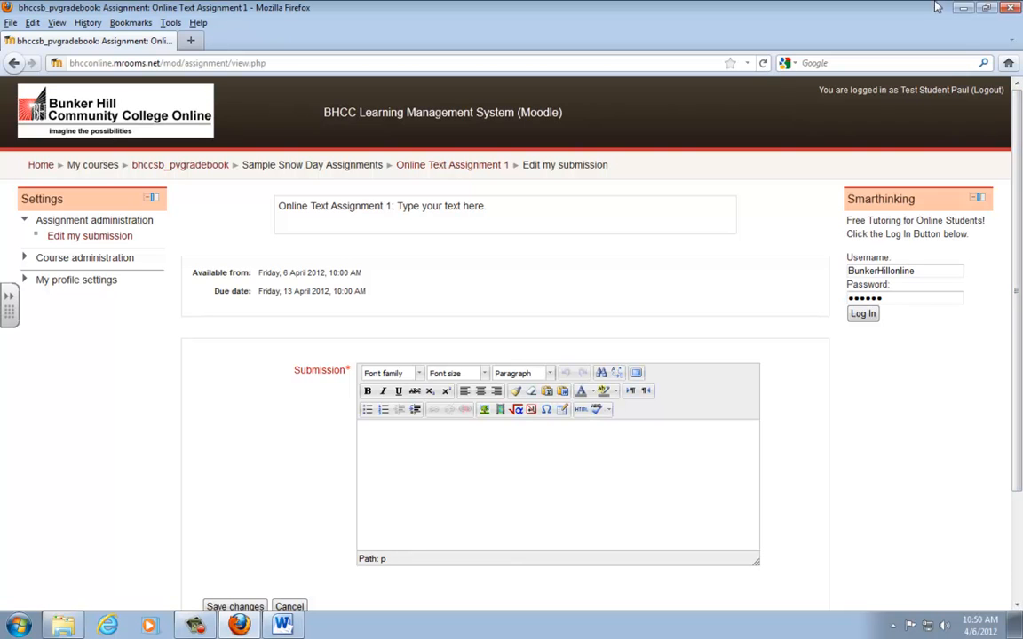
- Switch to Word and copy the entire contents of the Moodle Access Information document
{"action": "left_click", "coordinate": [964, 9]}
{"action": "left_click", "coordinate": [521, 516]}
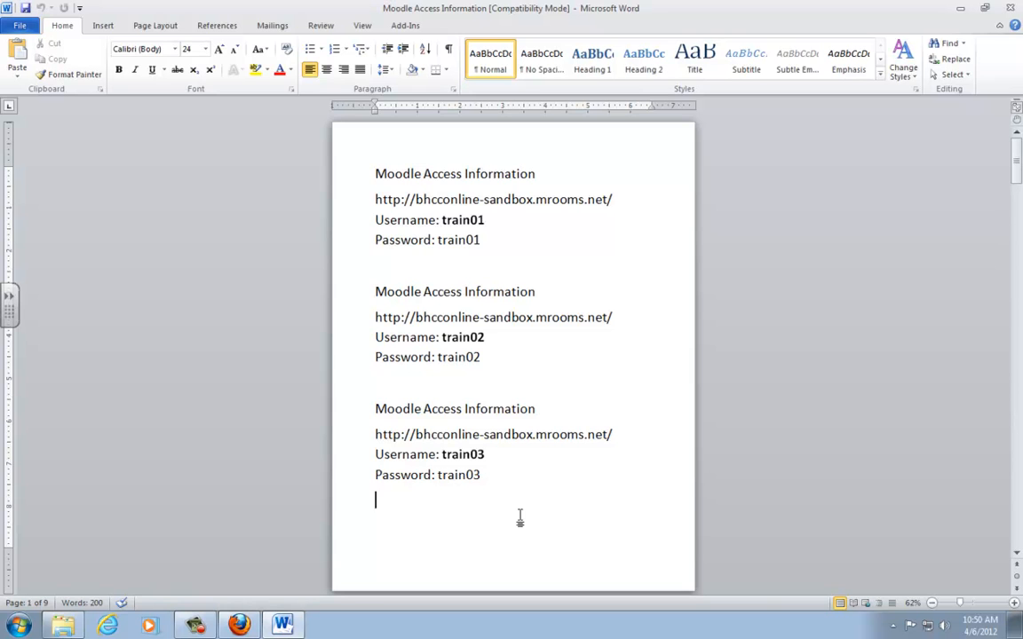
{"action": "key", "text": "ctrl+a"}
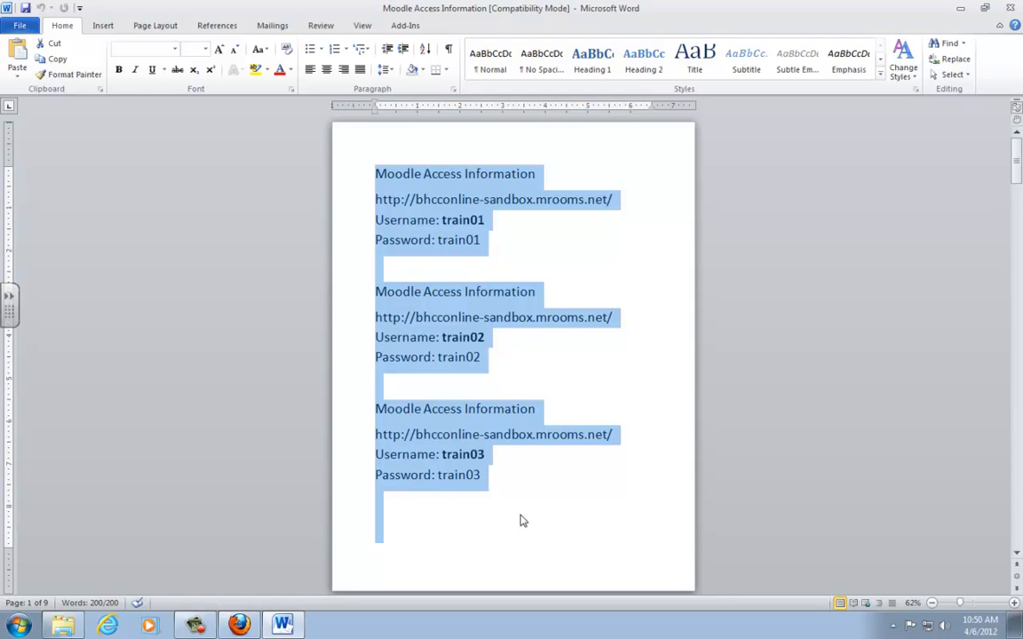
{"action": "key", "text": "ctrl+c"}
- Switch back to Firefox, paste the copied document text into the assignment submission, and save the changes
{"action": "left_click", "coordinate": [239, 626]}
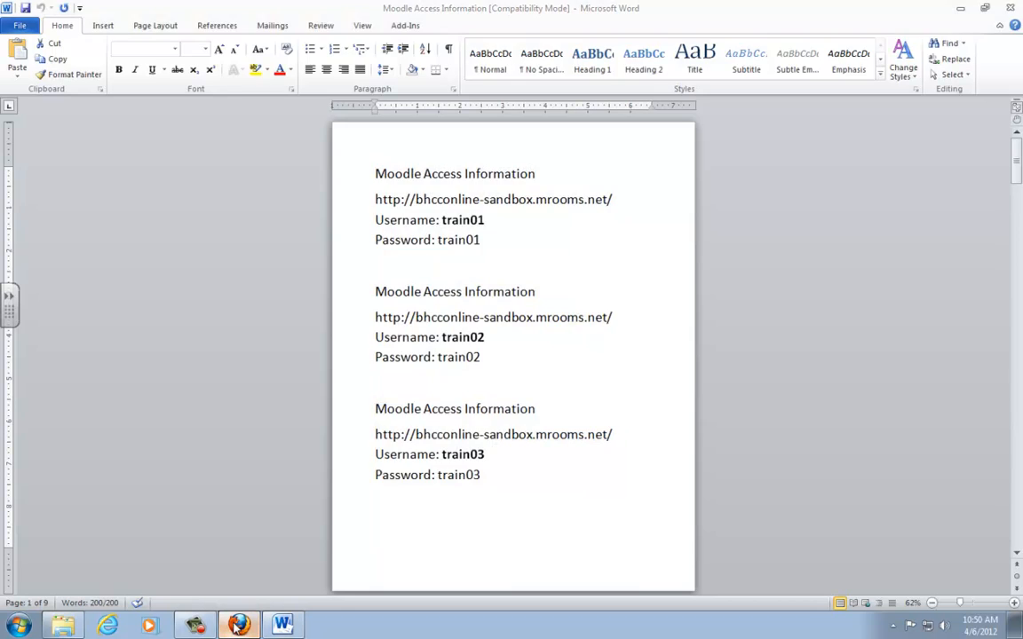
{"action": "left_click", "coordinate": [538, 462]}
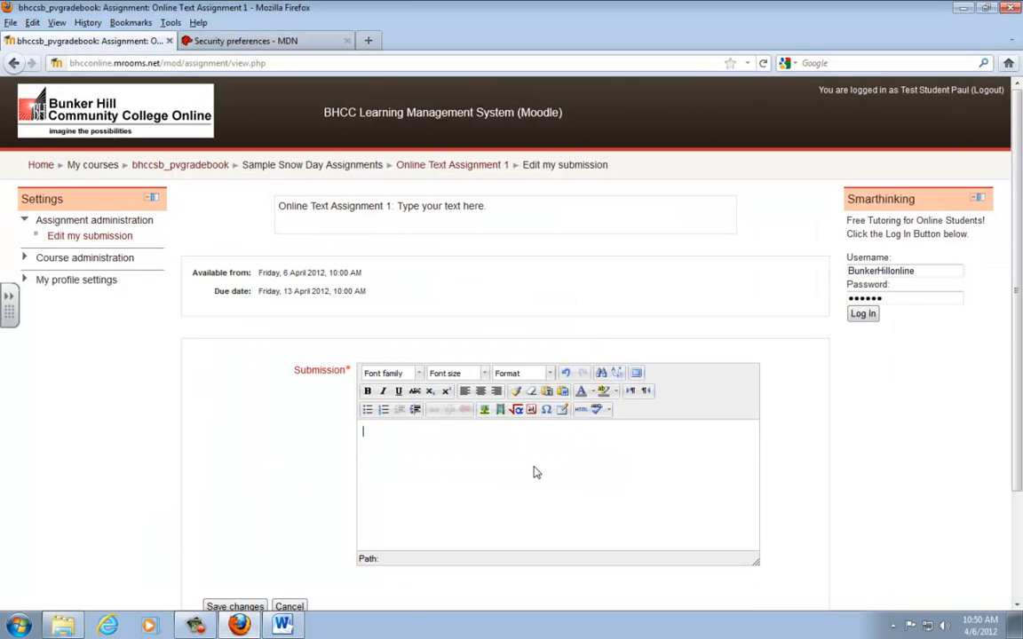
{"action": "key", "text": "ctrl+v"}
{"action": "scroll", "coordinate": [515, 462], "scroll_direction": "up", "scroll_amount": 3}
{"action": "scroll", "coordinate": [487, 457], "scroll_direction": "down", "scroll_amount": 6}
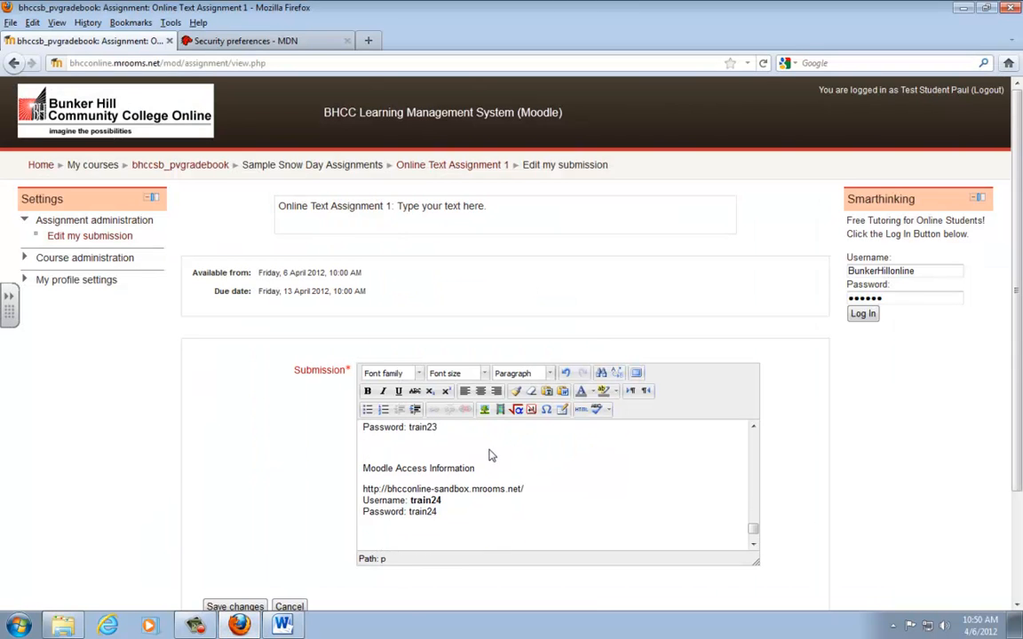
{"action": "left_click", "coordinate": [214, 476]}
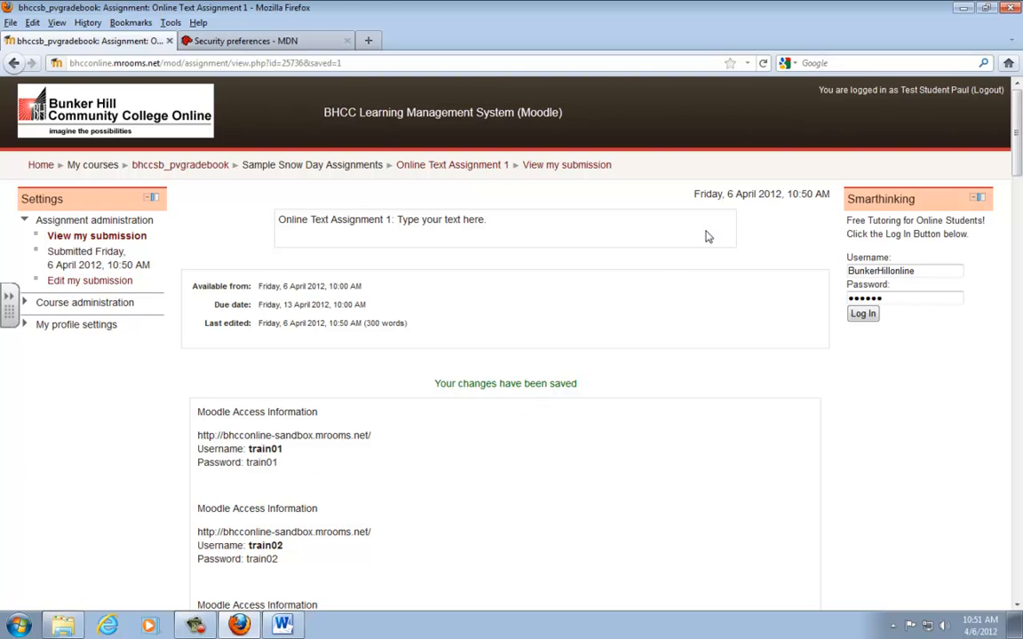
- Review the saved Online Text Assignment 1 submission and log out of the student account
{"action": "left_click", "coordinate": [529, 167]}
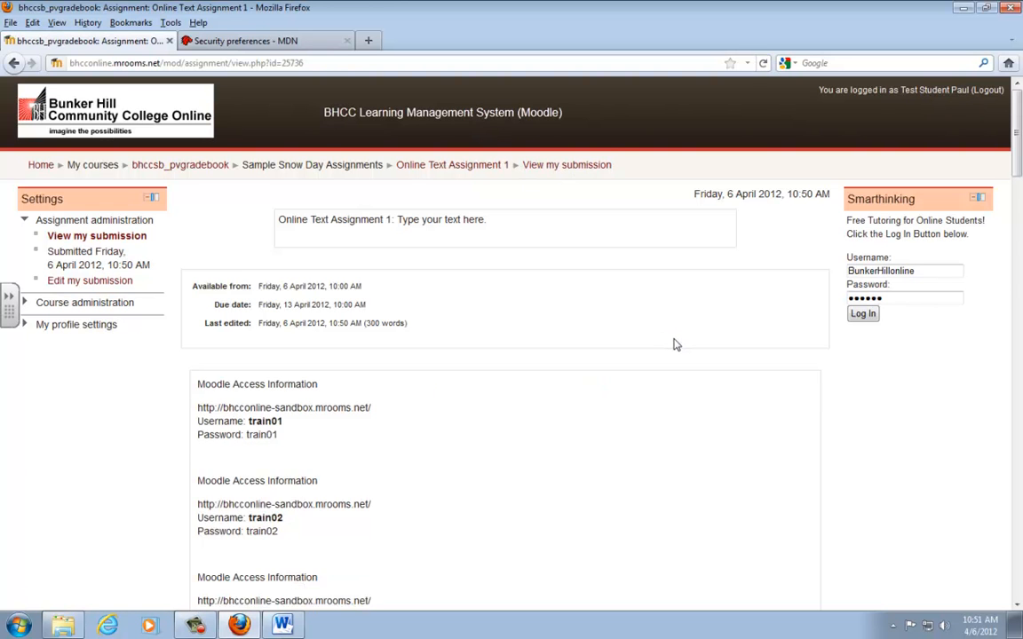
{"action": "scroll", "coordinate": [673, 347], "scroll_direction": "down", "scroll_amount": 5}
{"action": "scroll", "coordinate": [674, 353], "scroll_direction": "up", "scroll_amount": 5}
{"action": "left_click", "coordinate": [987, 90]}
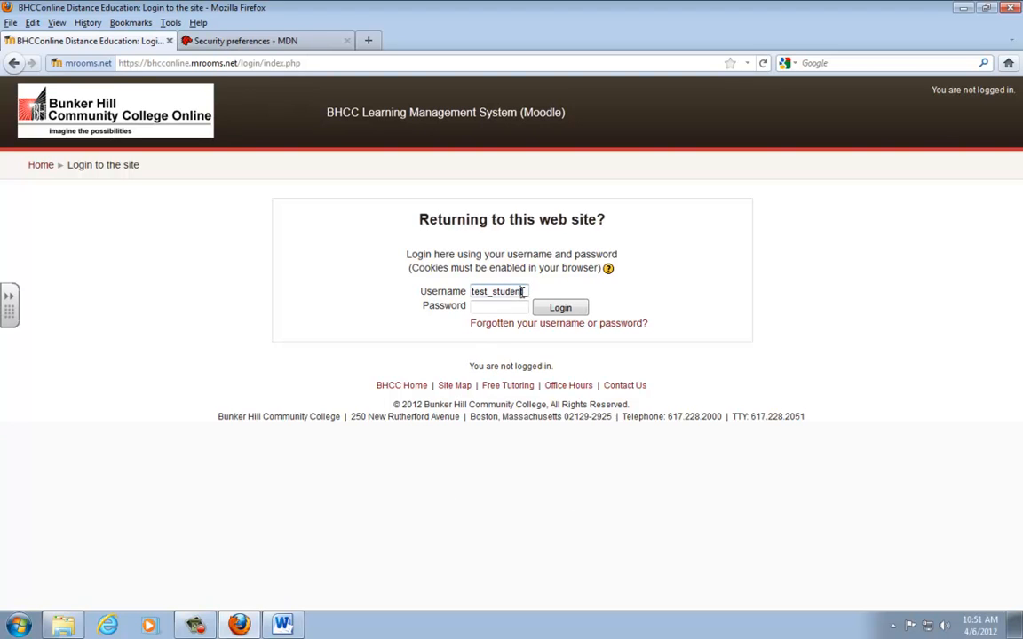
- Log in to Moodle as the instructor with the instructor's username and account password
{"action": "double_click", "coordinate": [523, 291]}
{"action": "type", "text": "p"}
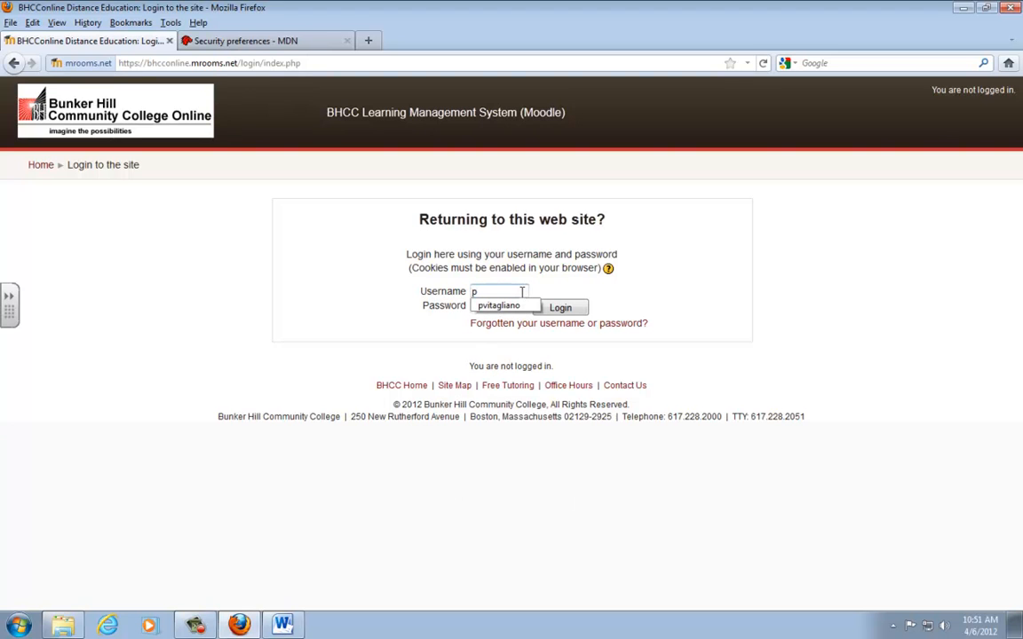
{"action": "key", "text": "Down"}
{"action": "key", "text": "Return"}
{"action": "key", "text": "Tab"}
{"action": "type", "text": "•••••••"}
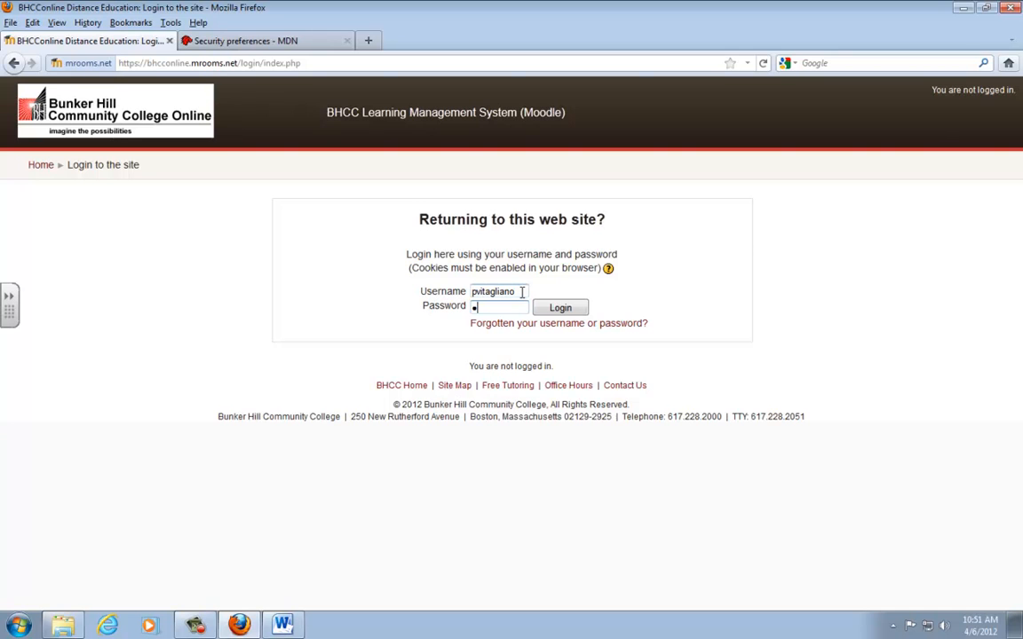
{"action": "key", "text": "Return"}
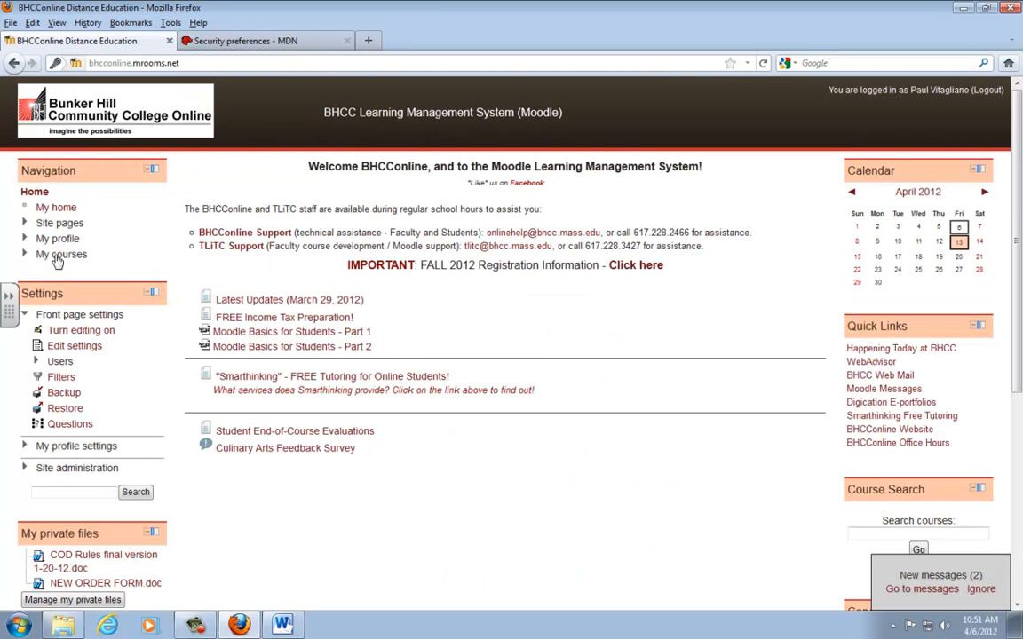
- Open Online Text Assignment 1 in the bhccsb_pvgradebook course and view its list of submitted assignments
{"action": "left_click", "coordinate": [57, 256]}
{"action": "left_click", "coordinate": [80, 272]}
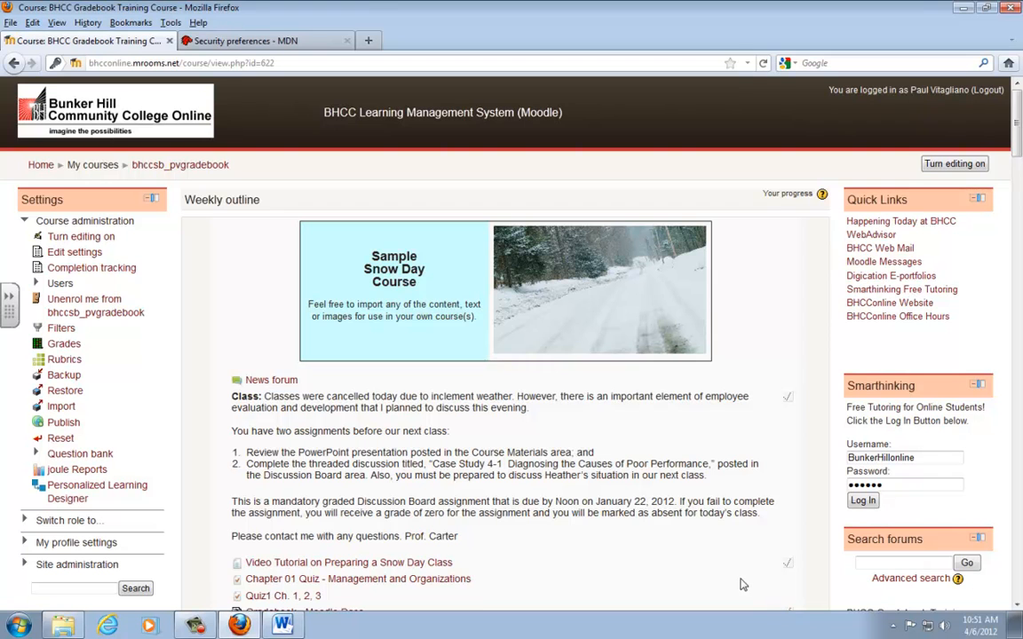
{"action": "scroll", "coordinate": [742, 584], "scroll_direction": "down", "scroll_amount": 3}
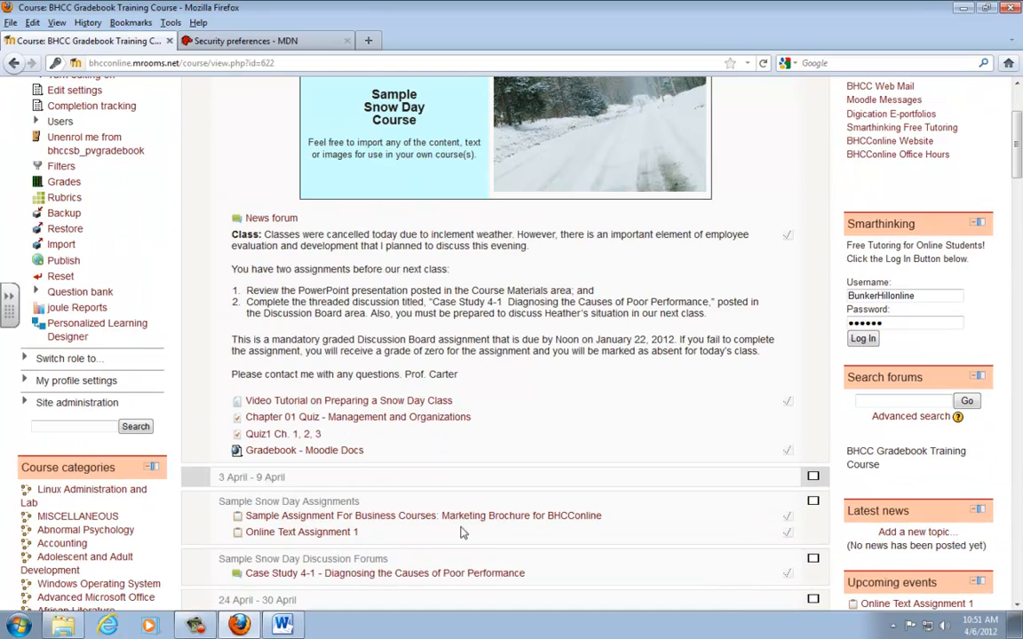
{"action": "left_click", "coordinate": [358, 536]}
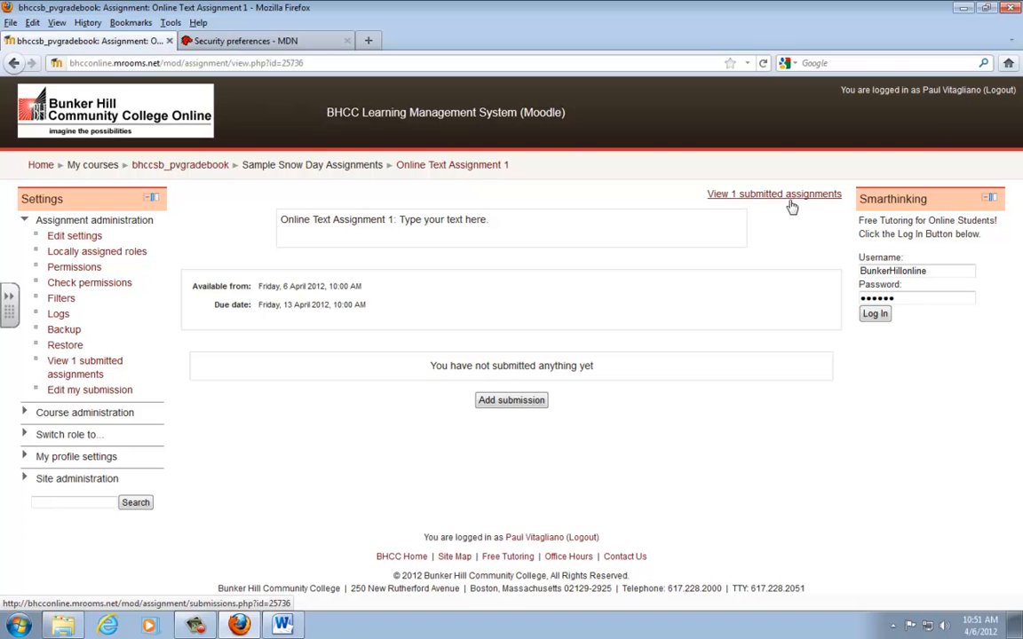
{"action": "left_click", "coordinate": [790, 201]}
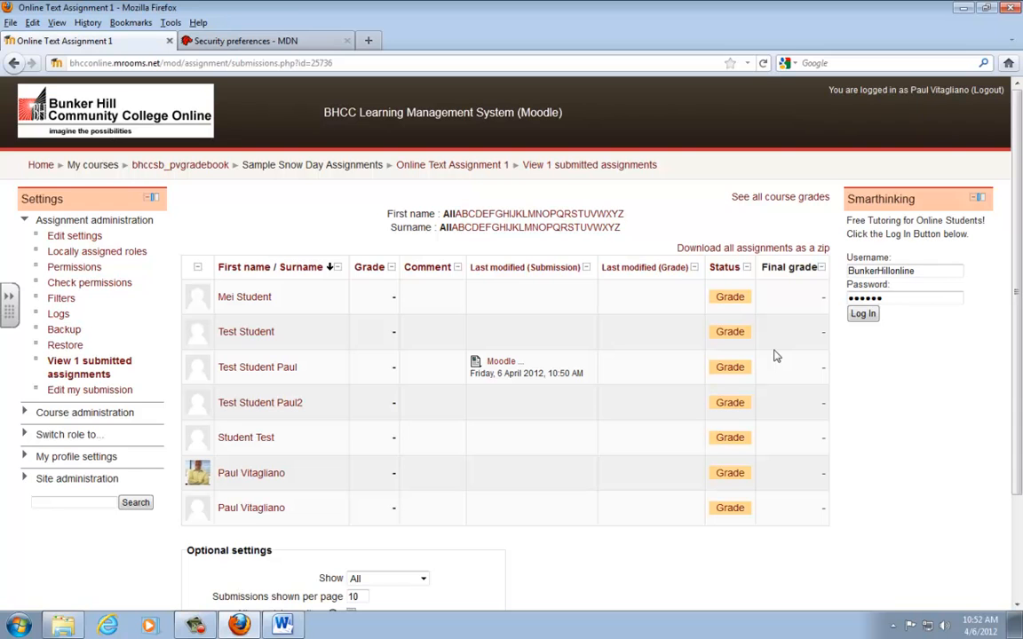
- View the test student's submitted text in its separate window and close that window
{"action": "left_click", "coordinate": [502, 362]}
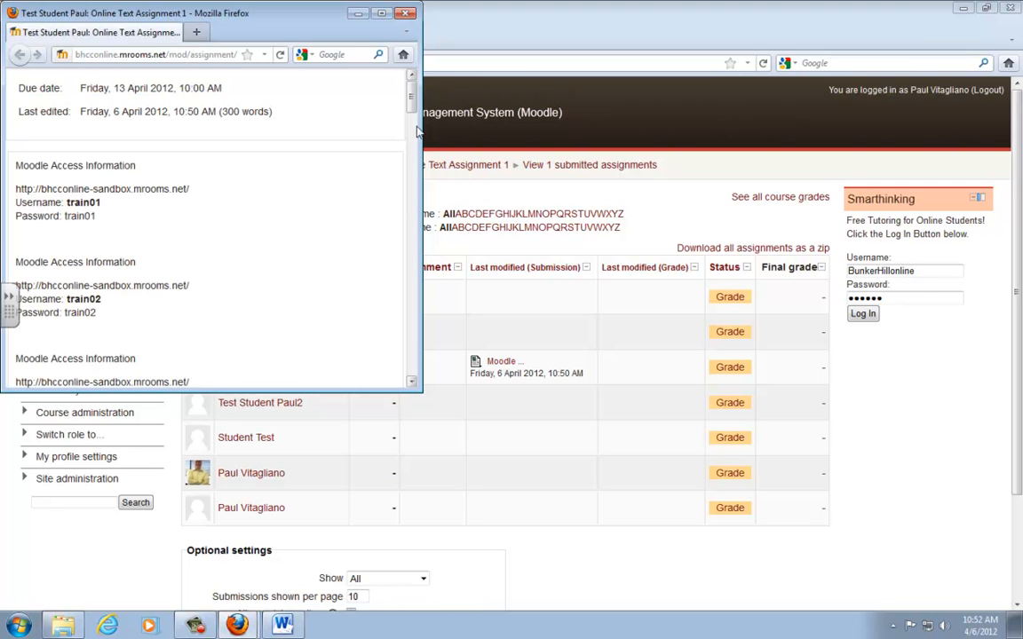
{"action": "left_click_drag", "start_coordinate": [410, 97], "coordinate": [435, 81]}
{"action": "left_click", "coordinate": [406, 13]}
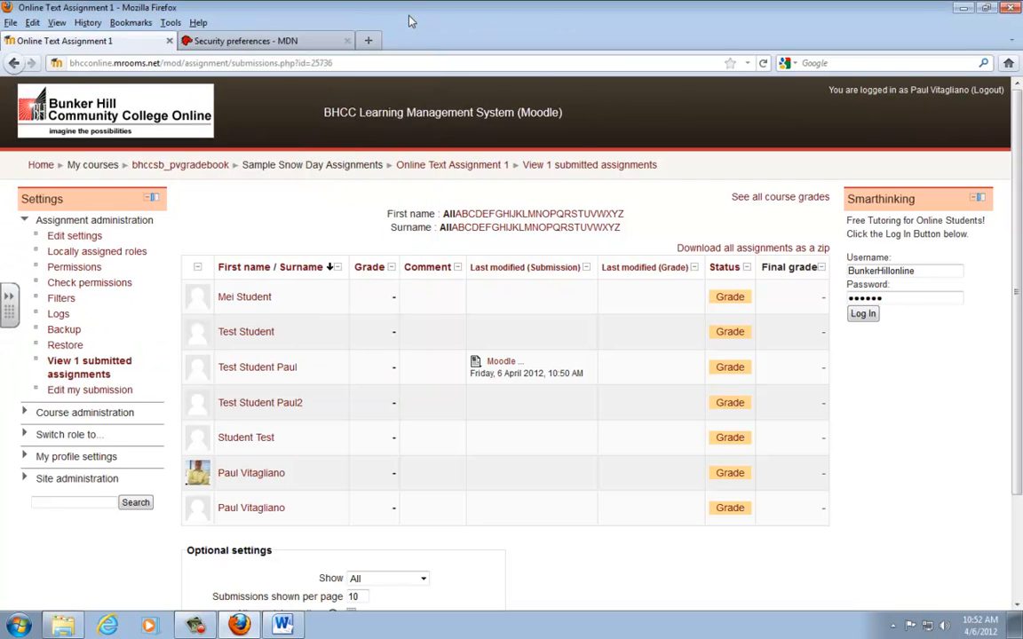
- Open the grading form for the test student's submitted Online Text Assignment 1 and set the grade to 93 / 100
{"action": "left_click", "coordinate": [730, 368]}
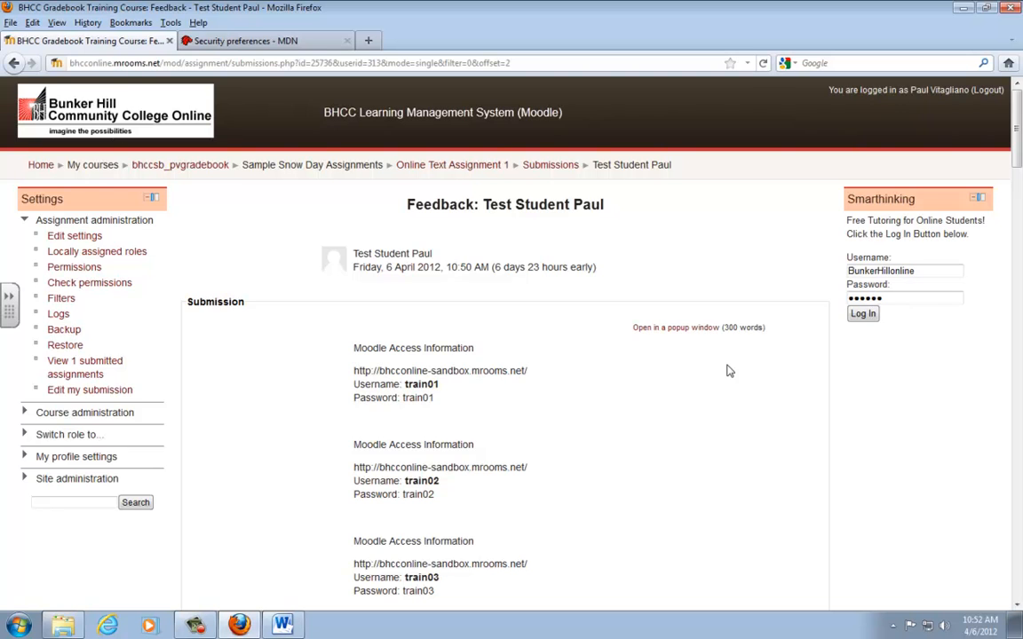
{"action": "scroll", "coordinate": [728, 371], "scroll_direction": "down", "scroll_amount": 10}
{"action": "scroll", "coordinate": [728, 371], "scroll_direction": "down", "scroll_amount": 15}
{"action": "scroll", "coordinate": [729, 373], "scroll_direction": "down", "scroll_amount": 8}
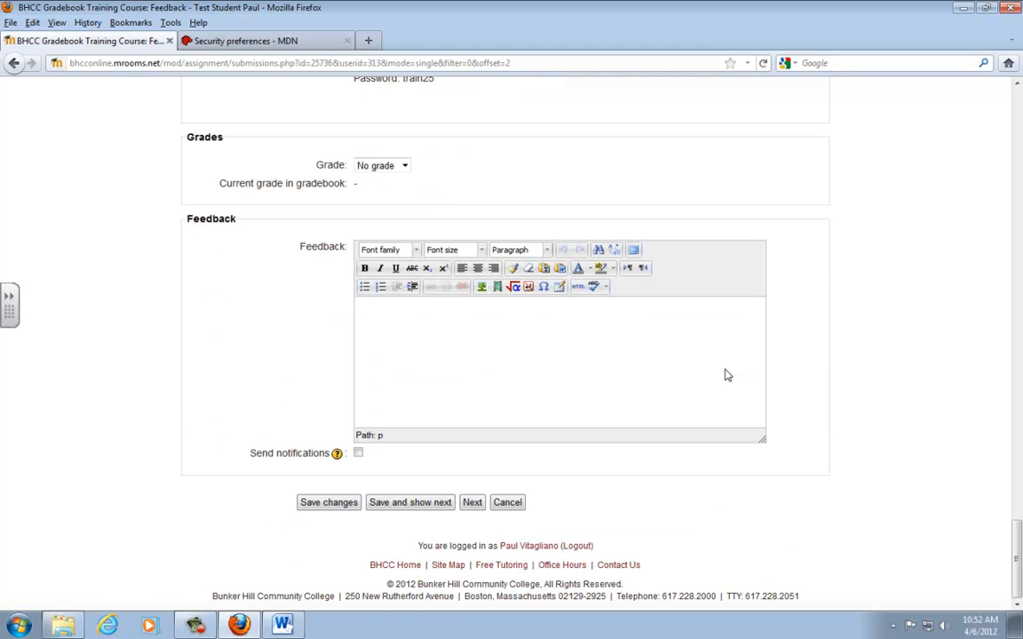
{"action": "left_click", "coordinate": [404, 166]}
{"action": "scroll", "coordinate": [409, 180], "scroll_direction": "up", "scroll_amount": 20}
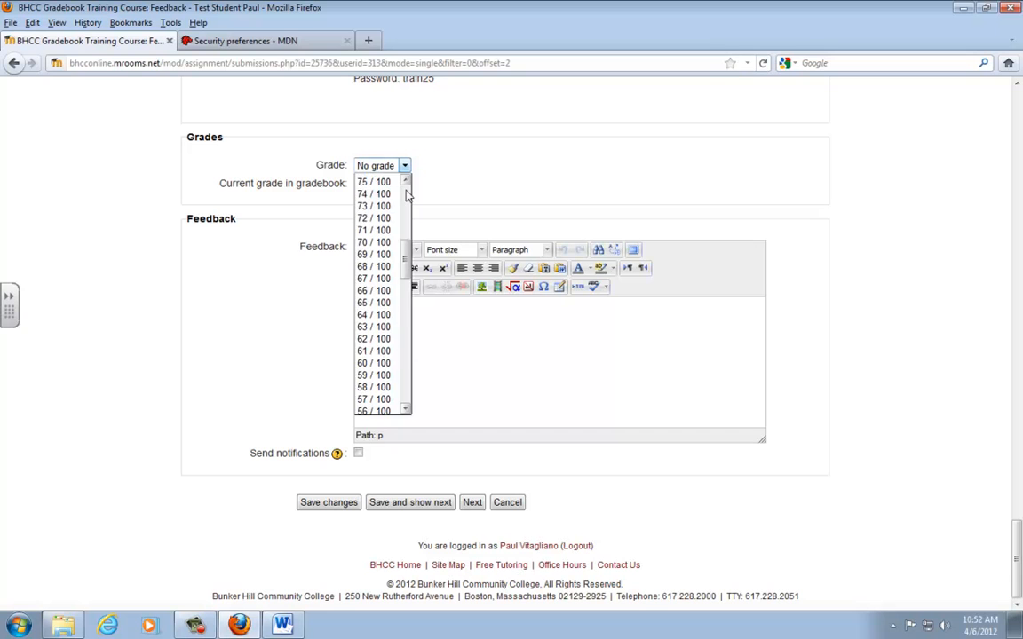
{"action": "left_click", "coordinate": [392, 195]}
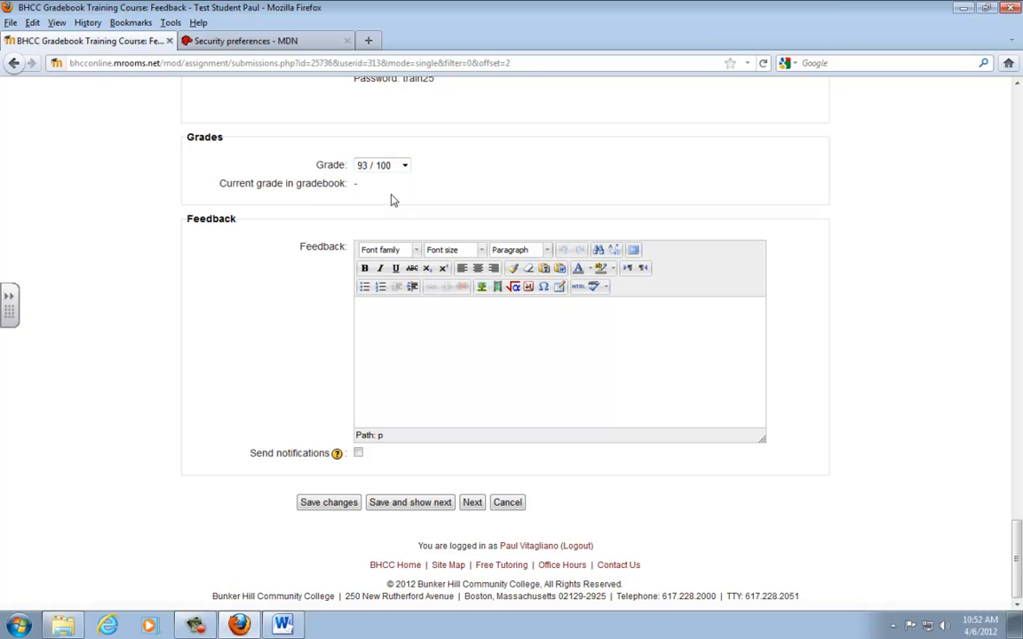
- Enter the feedback "Great Work", enable sending notifications, and save the grading changes
{"action": "left_click", "coordinate": [428, 334]}
{"action": "type", "text": "Great Work"}
{"action": "left_click", "coordinate": [358, 453]}
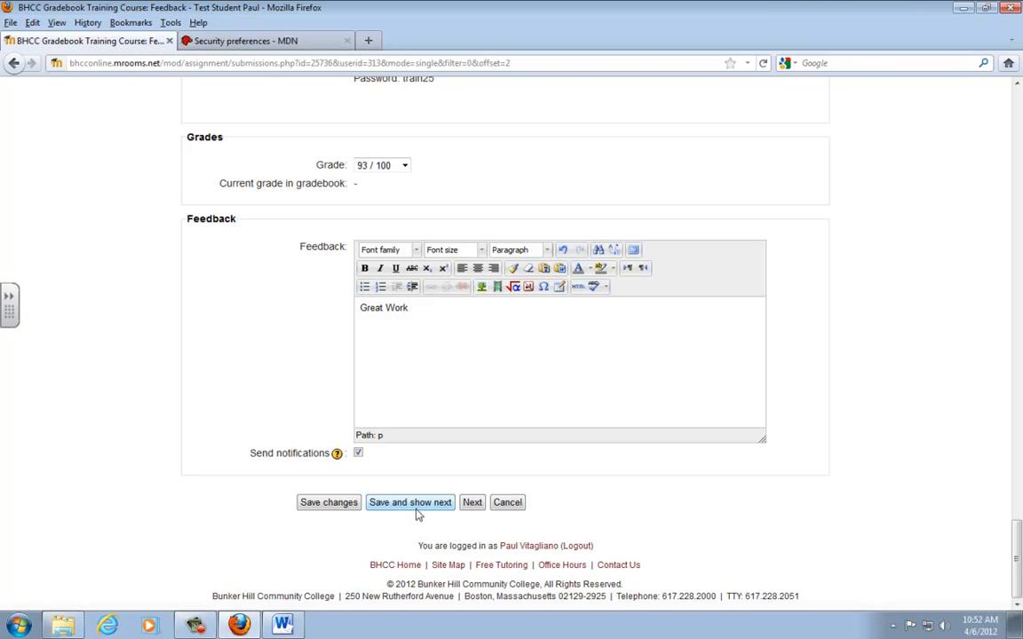
{"action": "left_click", "coordinate": [351, 504]}
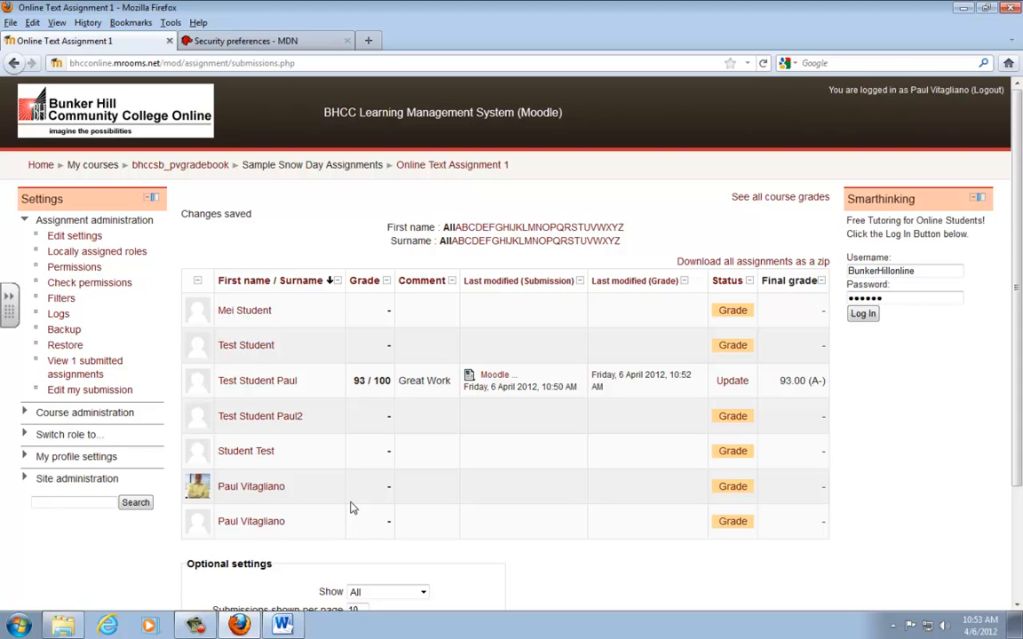
- Return to the bhccsb_pvgradebook course and open its grader report to examine the grade columns
{"action": "left_click", "coordinate": [177, 165]}
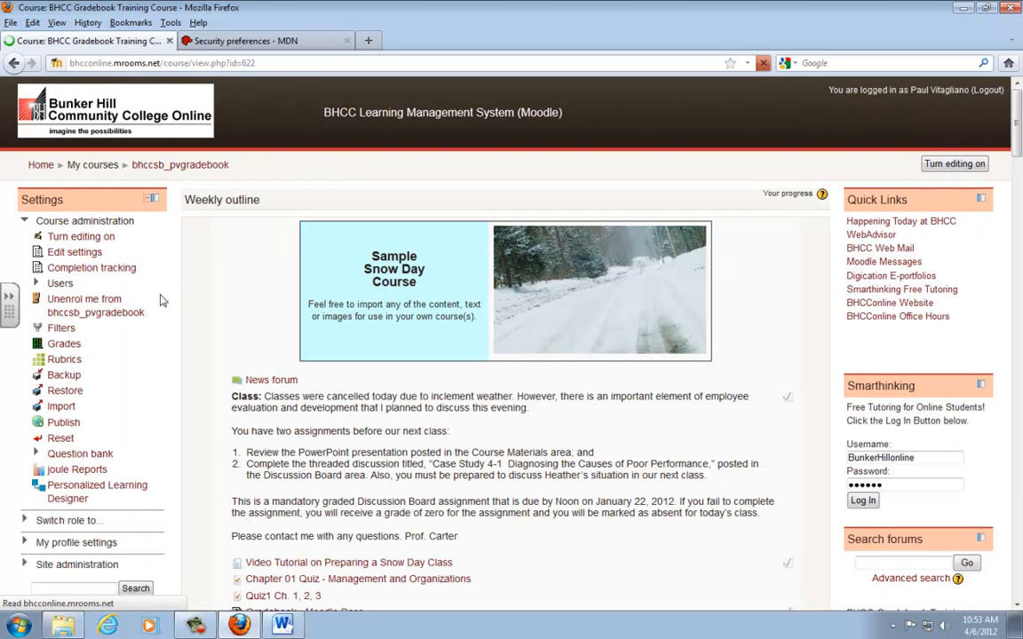
{"action": "left_click", "coordinate": [65, 346]}
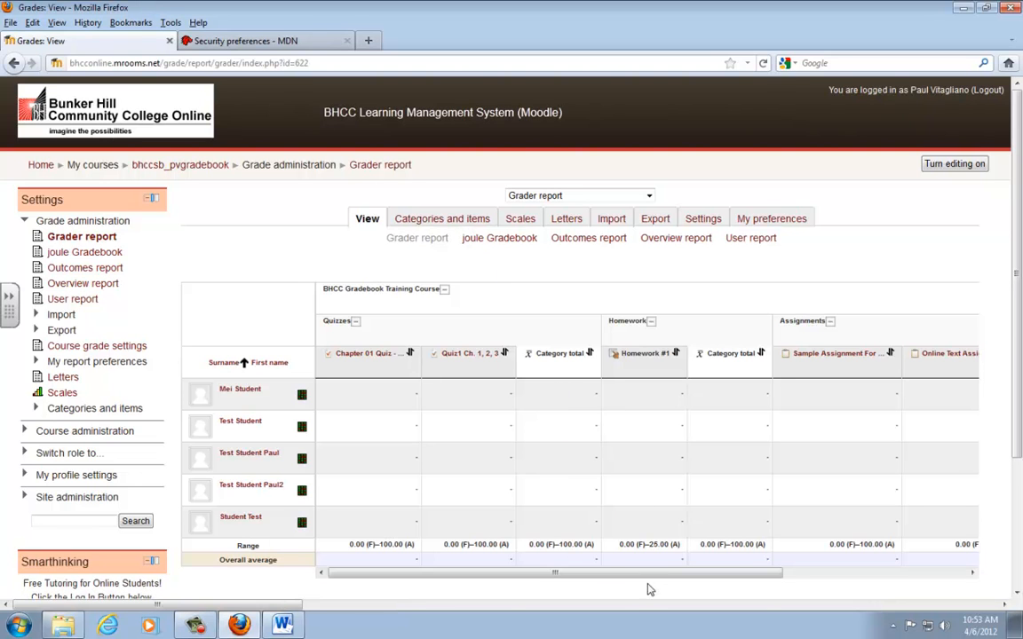
{"action": "left_click_drag", "start_coordinate": [681, 578], "coordinate": [640, 577]}
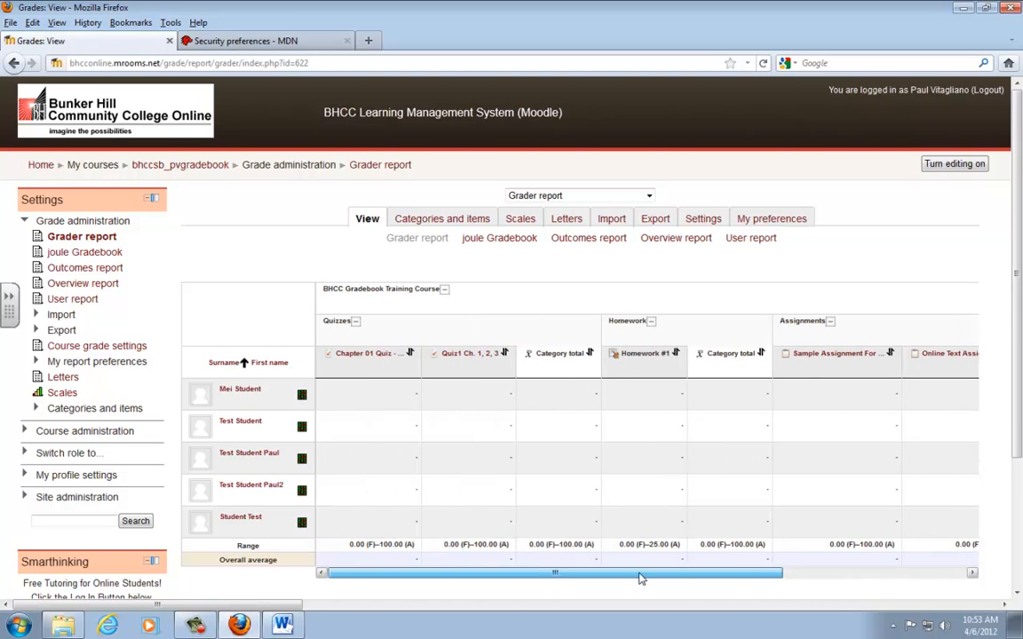
- View Online Text Assignment 1's submissions through the gradebook's categories and items, and return to the grader report
{"action": "left_click", "coordinate": [429, 221]}
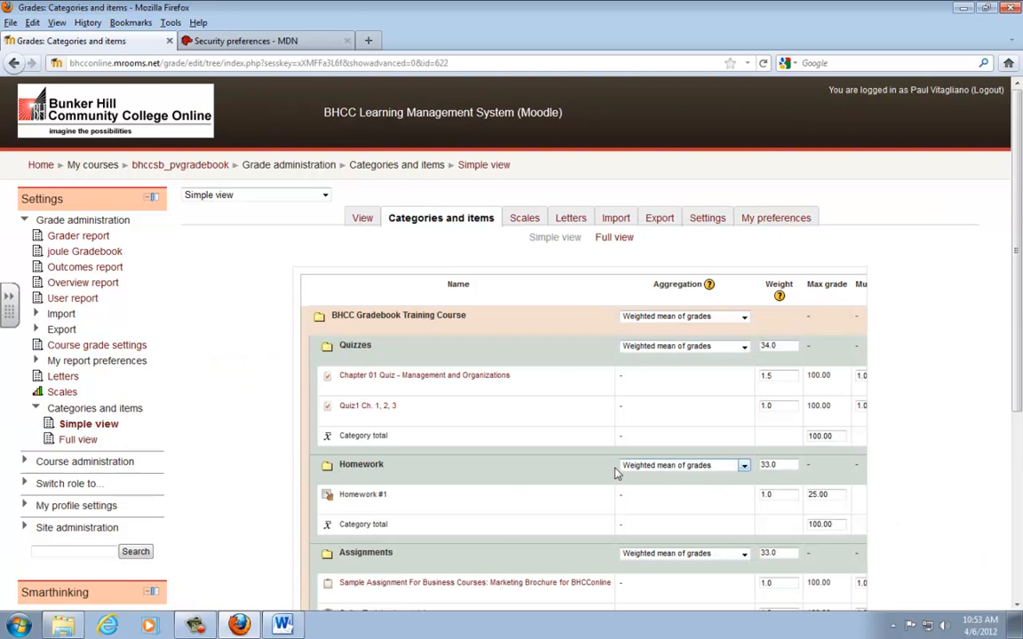
{"action": "scroll", "coordinate": [418, 552], "scroll_direction": "down", "scroll_amount": 2}
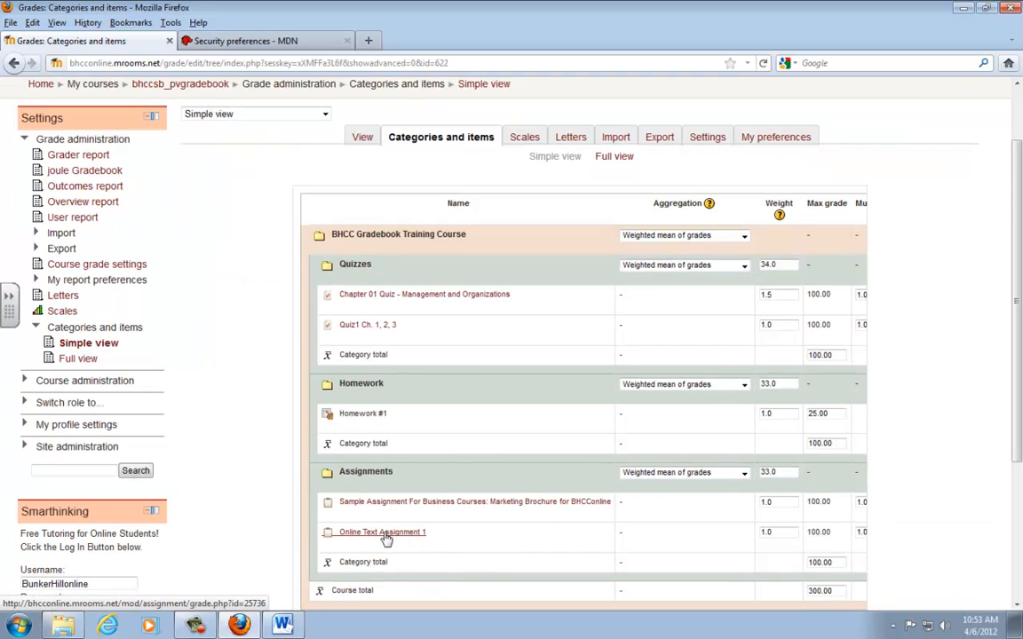
{"action": "left_click", "coordinate": [385, 537]}
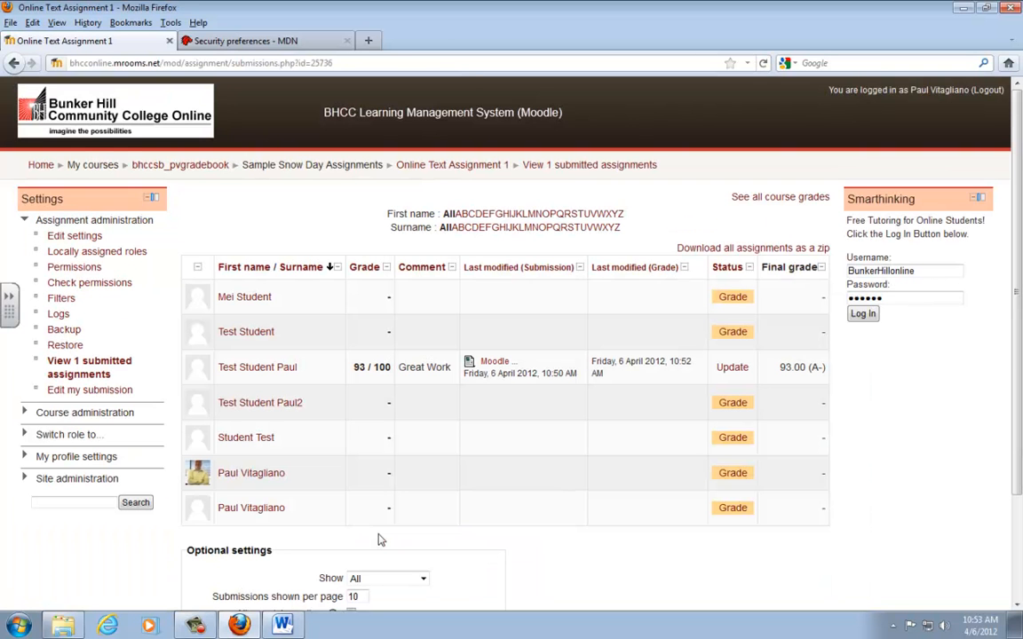
{"action": "left_click", "coordinate": [13, 64]}
{"action": "left_click", "coordinate": [13, 64]}
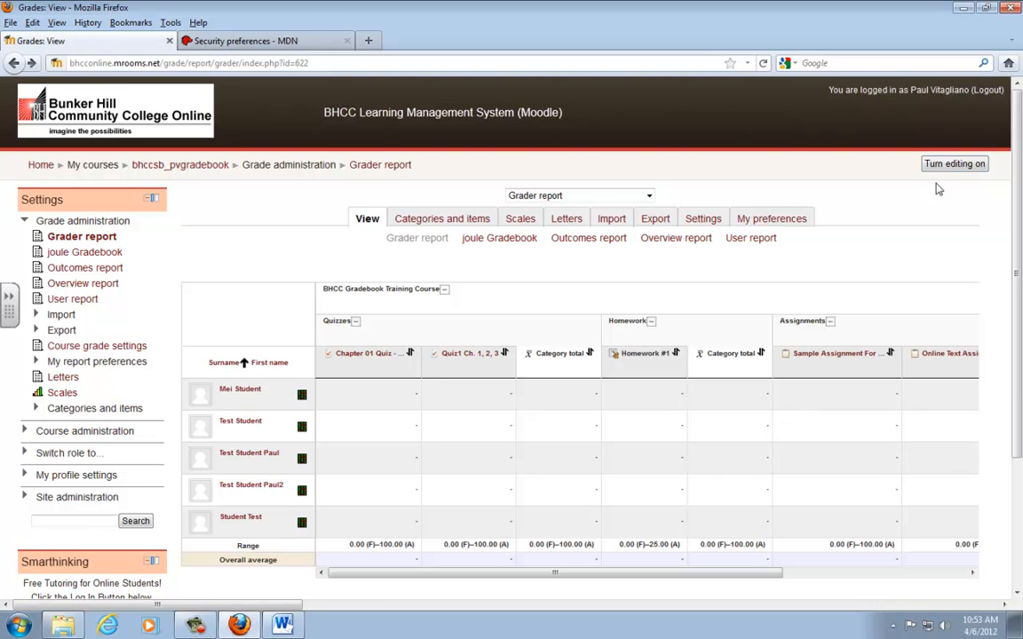
- Turn on editing in the grader report, enter 92.0 for Test Student in Online Text Assignment 1, and update the grades
{"action": "left_click", "coordinate": [948, 164]}
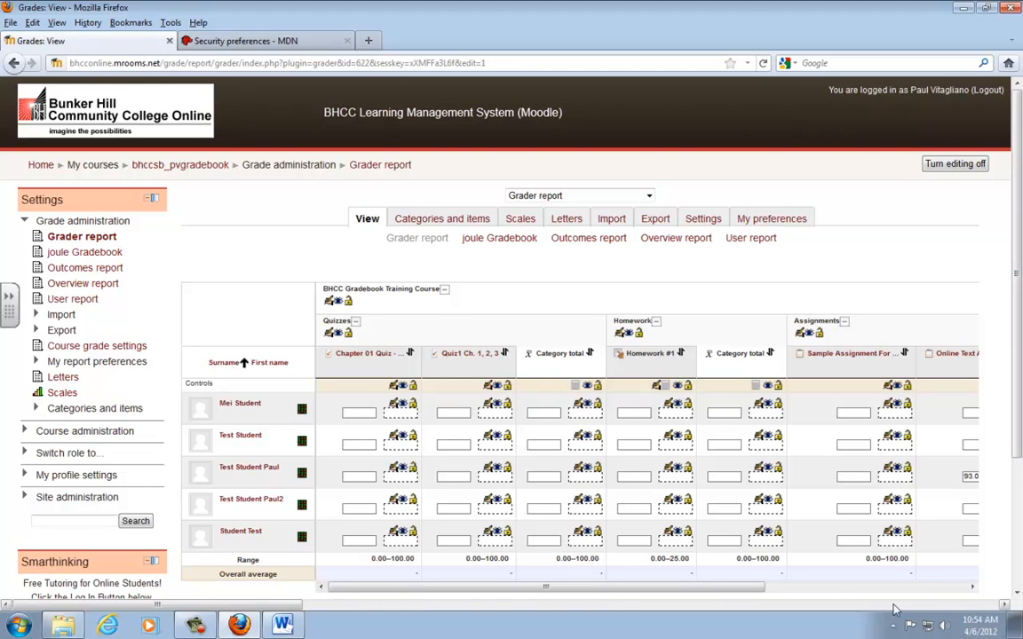
{"action": "scroll", "coordinate": [888, 462], "scroll_direction": "right", "scroll_amount": 3}
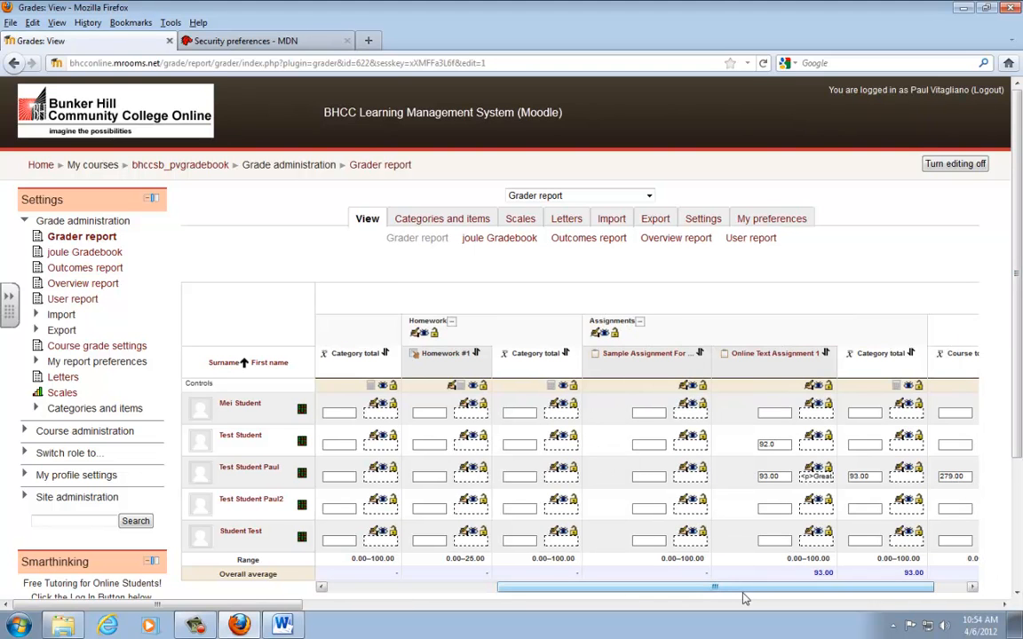
{"action": "left_click_drag", "start_coordinate": [715, 588], "coordinate": [534, 594]}
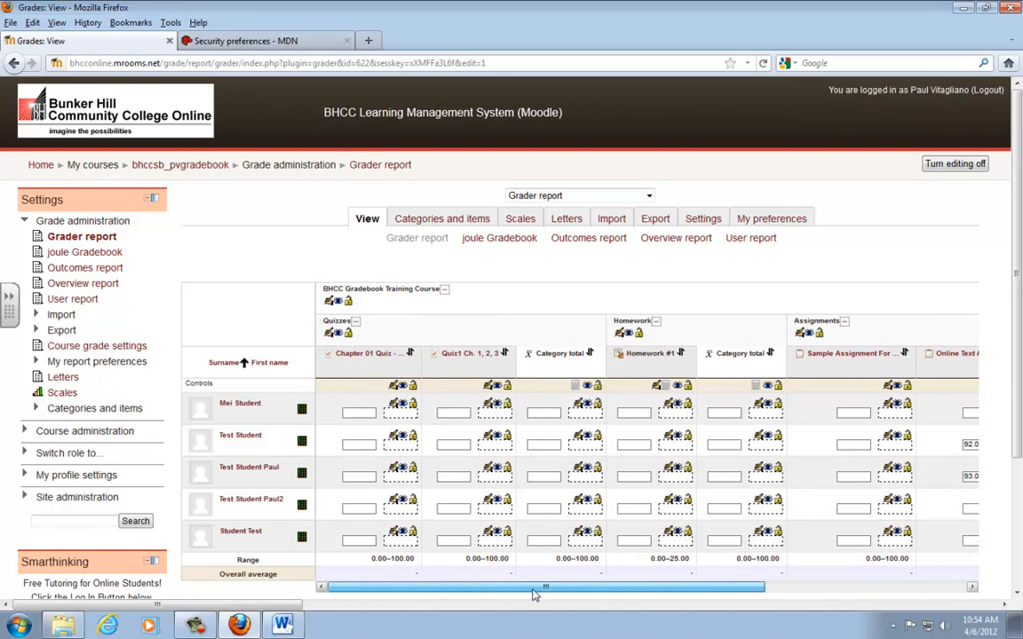
{"action": "scroll", "coordinate": [800, 573], "scroll_direction": "right", "scroll_amount": 3}
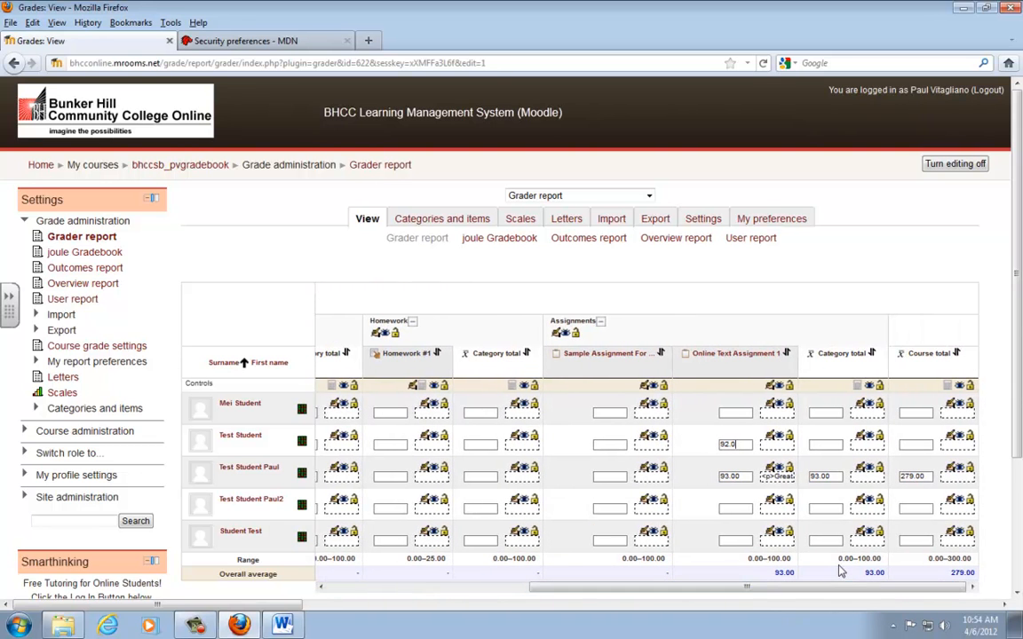
{"action": "scroll", "coordinate": [941, 426], "scroll_direction": "down", "scroll_amount": 3}
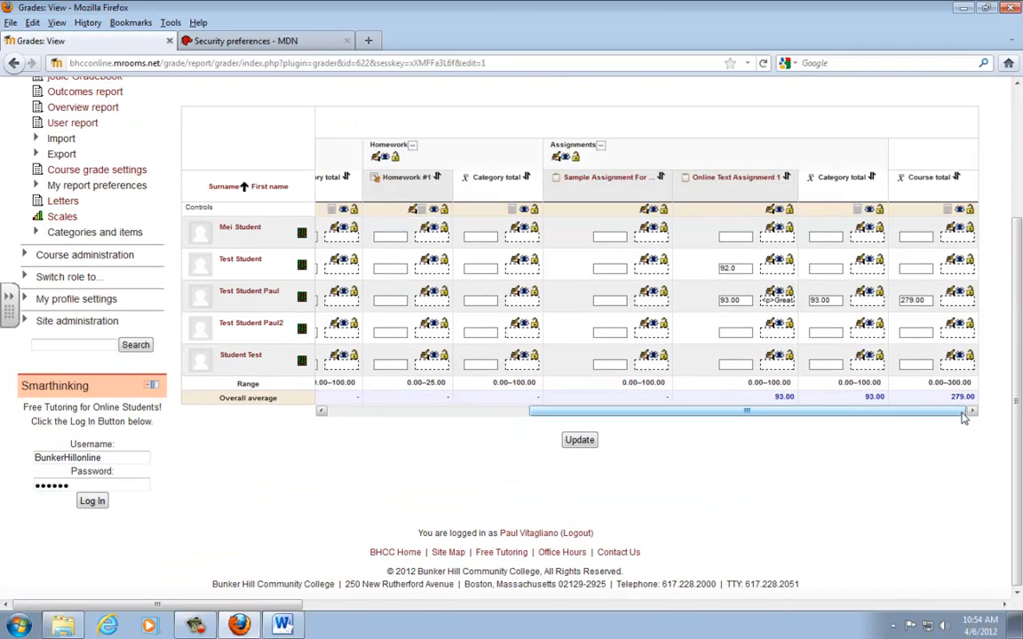
{"action": "left_click", "coordinate": [580, 444]}
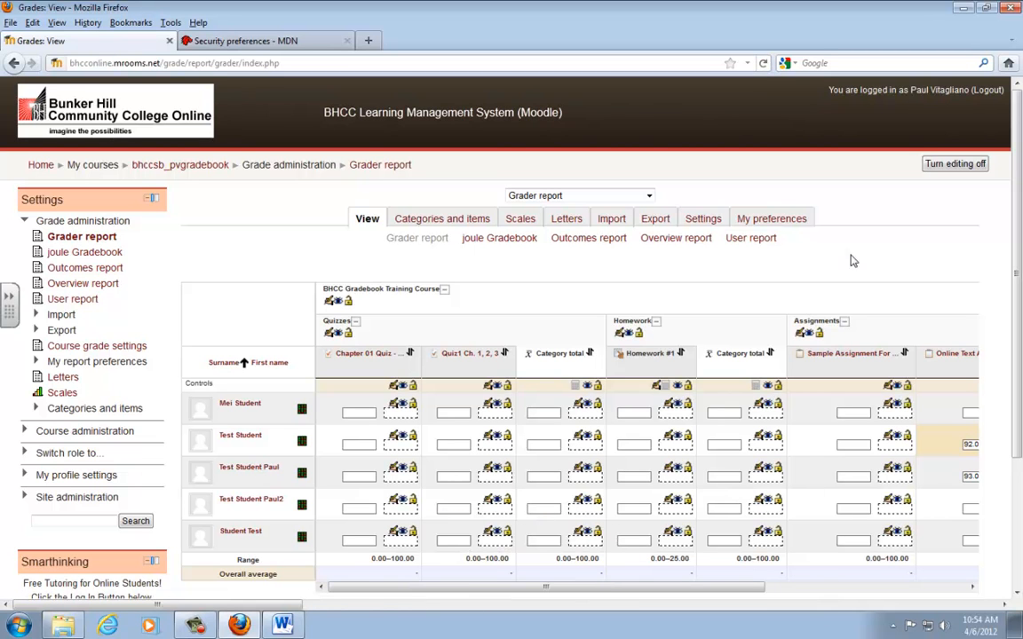
- Show the user report for the test student who submitted Online Text Assignment 1
{"action": "left_click", "coordinate": [746, 241]}
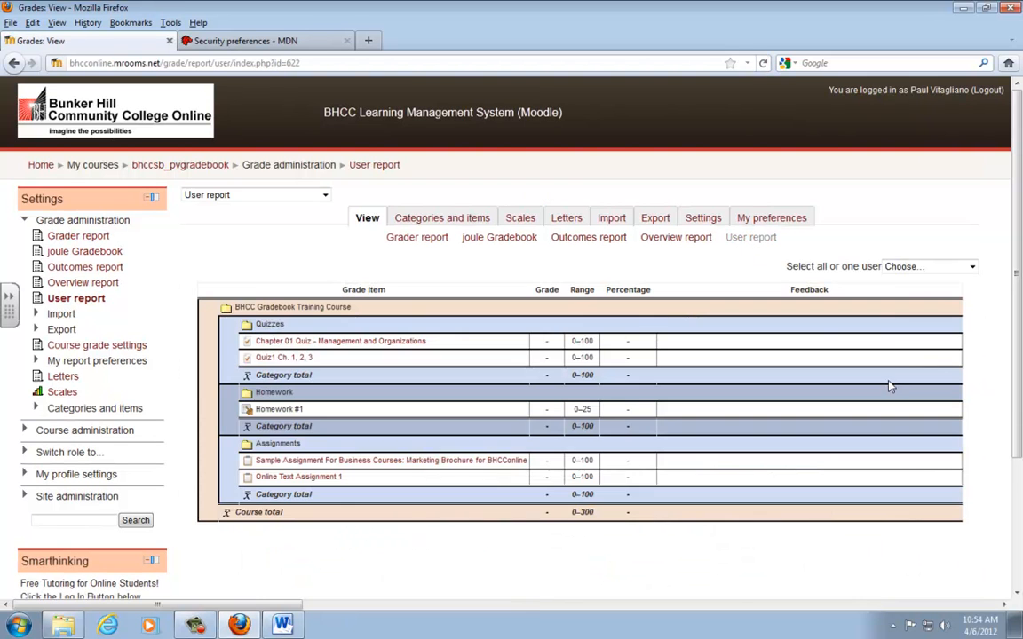
{"action": "left_click", "coordinate": [920, 268]}
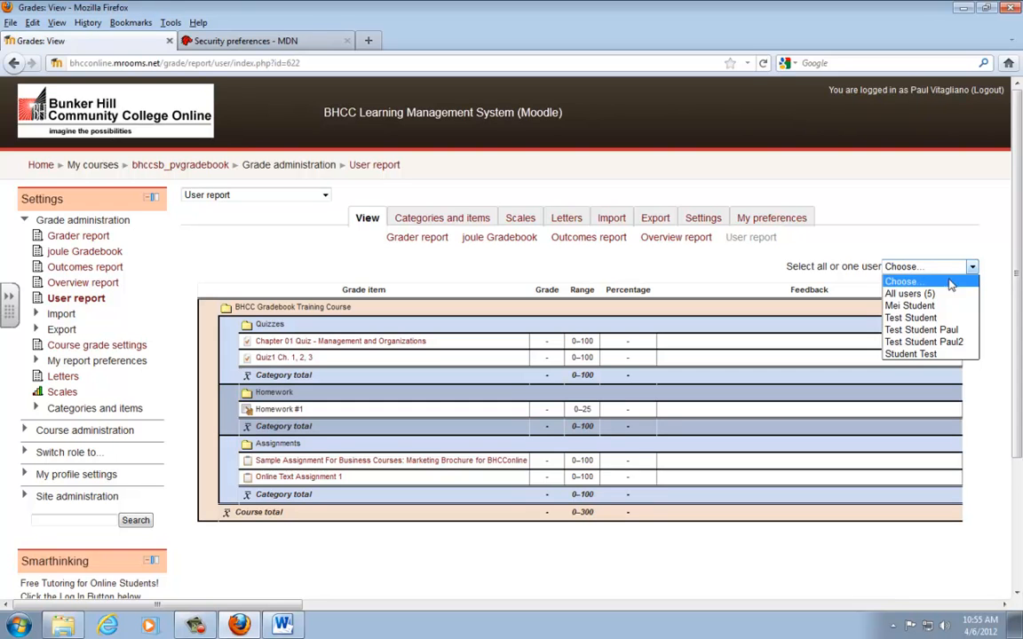
{"action": "left_click", "coordinate": [911, 317]}
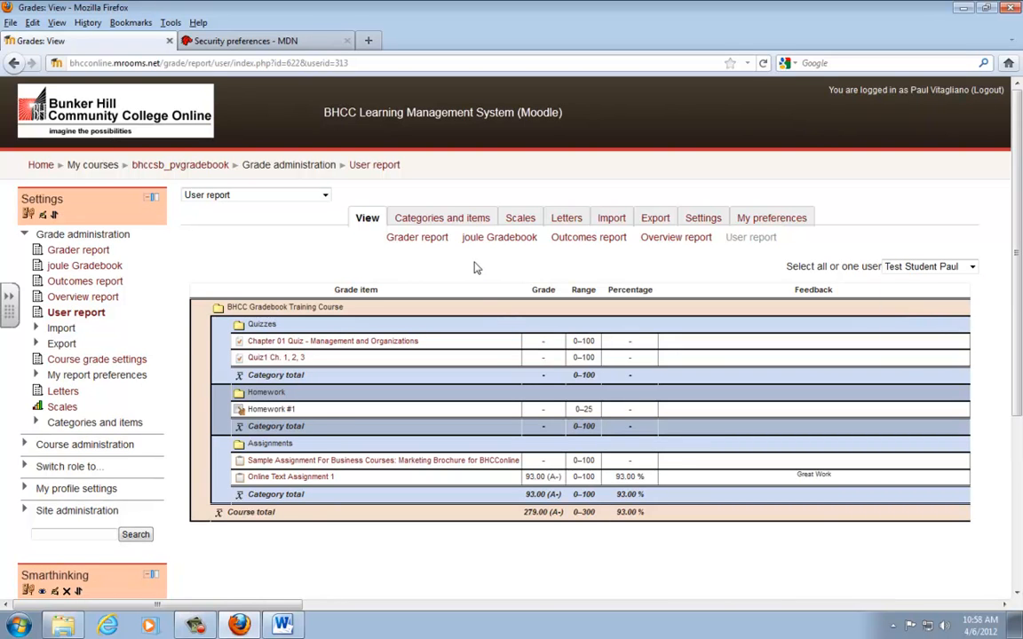
- Open the course-level grade category settings from the grader report, inspect the maximum grade, and cancel without saving
{"action": "left_click", "coordinate": [430, 241]}
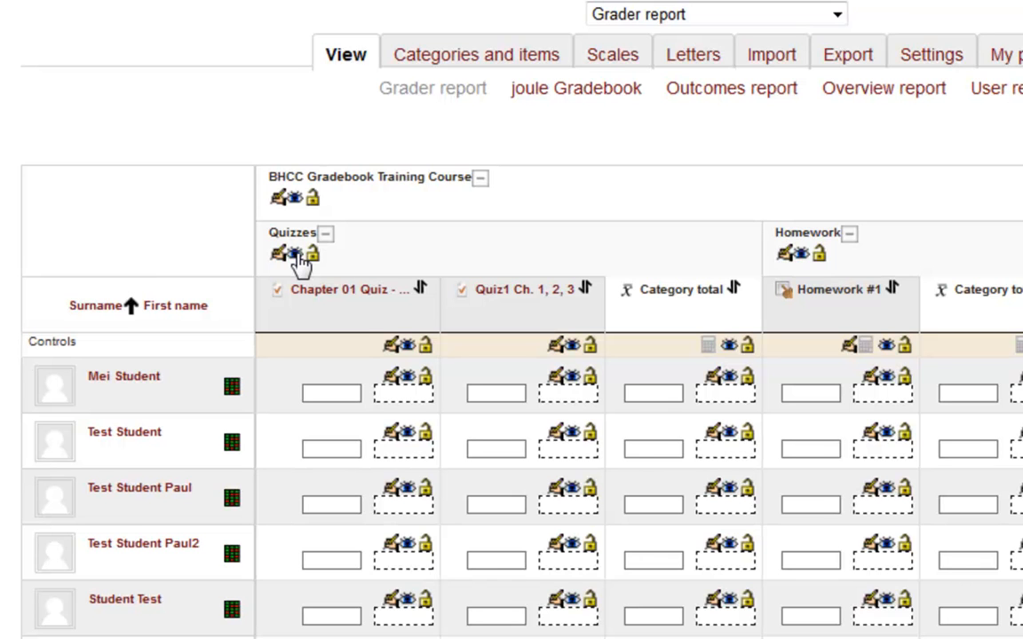
{"action": "left_click", "coordinate": [299, 254]}
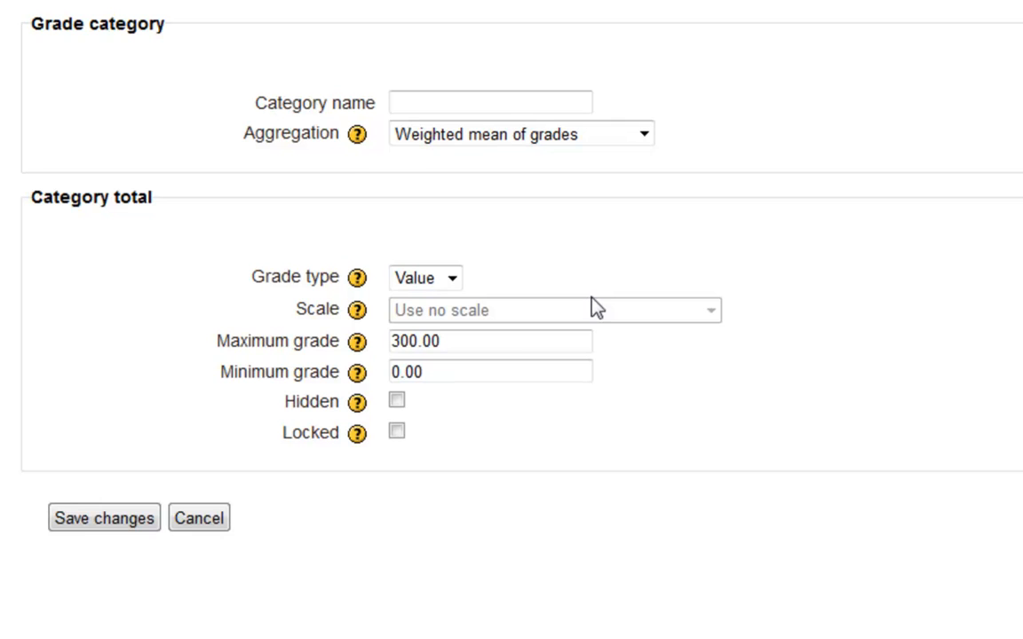
{"action": "left_click", "coordinate": [432, 341]}
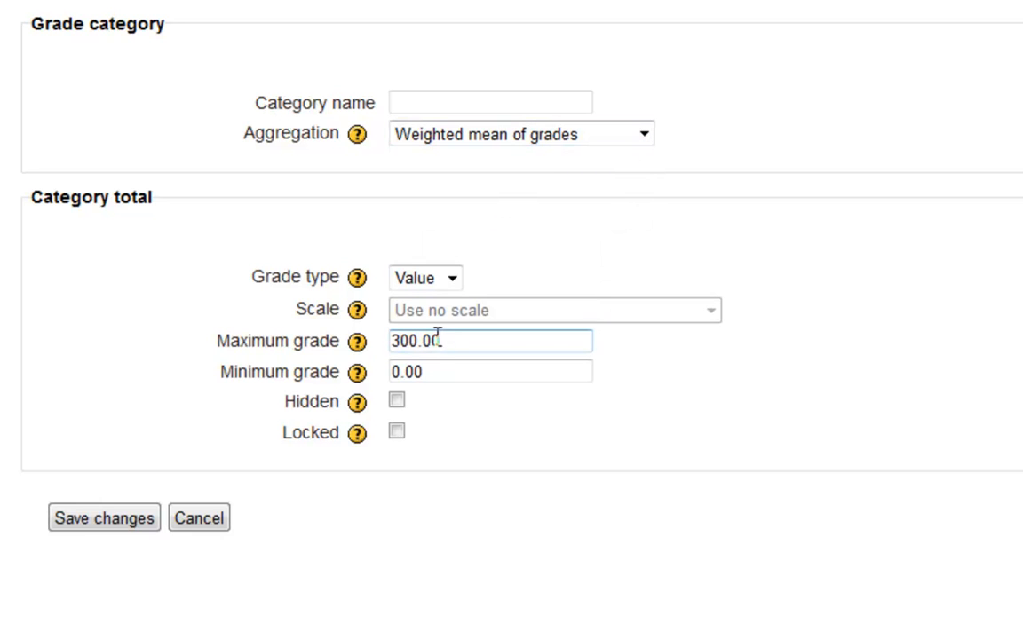
{"action": "left_click_drag", "start_coordinate": [479, 343], "coordinate": [380, 347]}
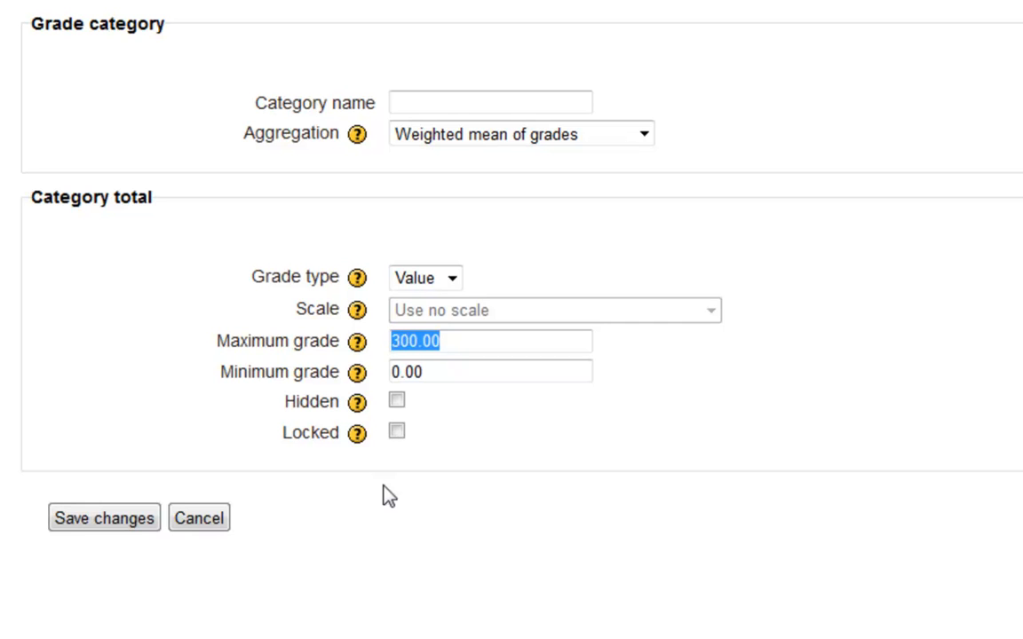
{"action": "left_click", "coordinate": [206, 522]}
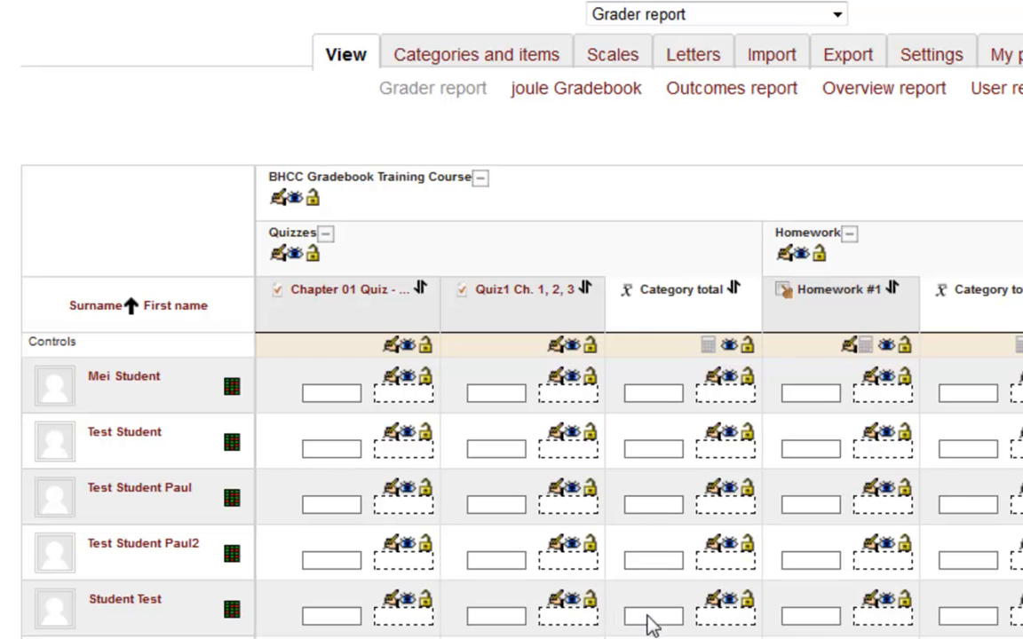
- Cycle the BHCC Gradebook Training Course category through course total only, grades only and full view, examining the grade columns in each
{"action": "left_click", "coordinate": [481, 180]}
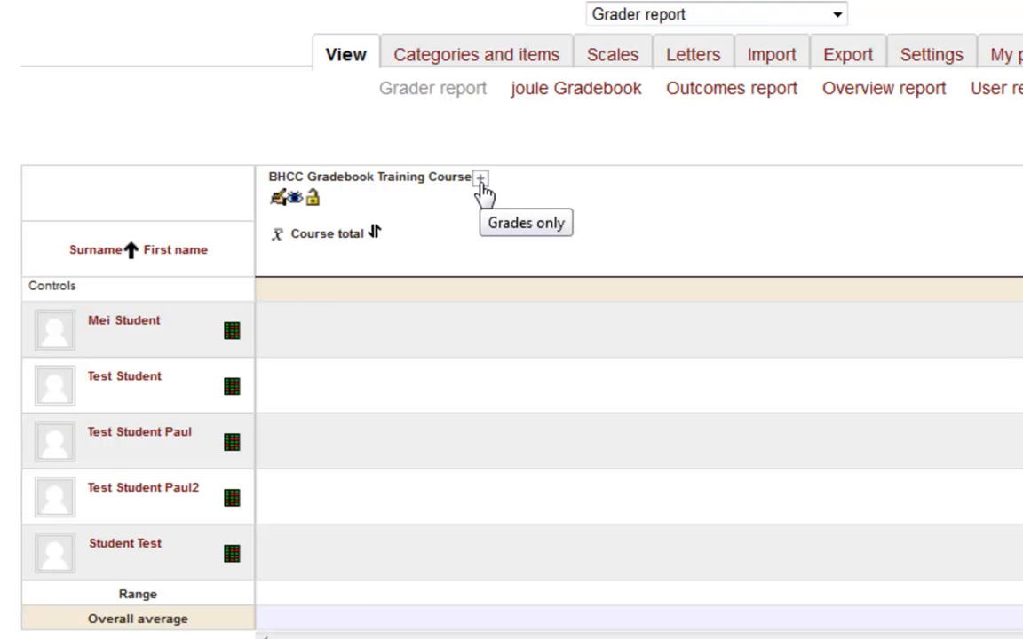
{"action": "left_click", "coordinate": [481, 183]}
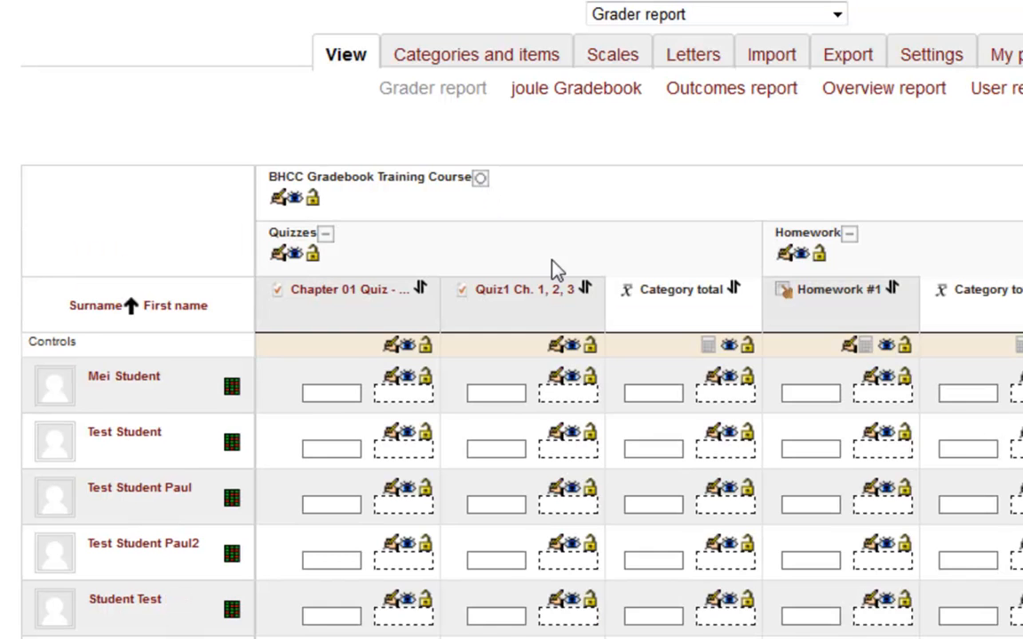
{"action": "scroll", "coordinate": [639, 400], "scroll_direction": "right", "scroll_amount": 3}
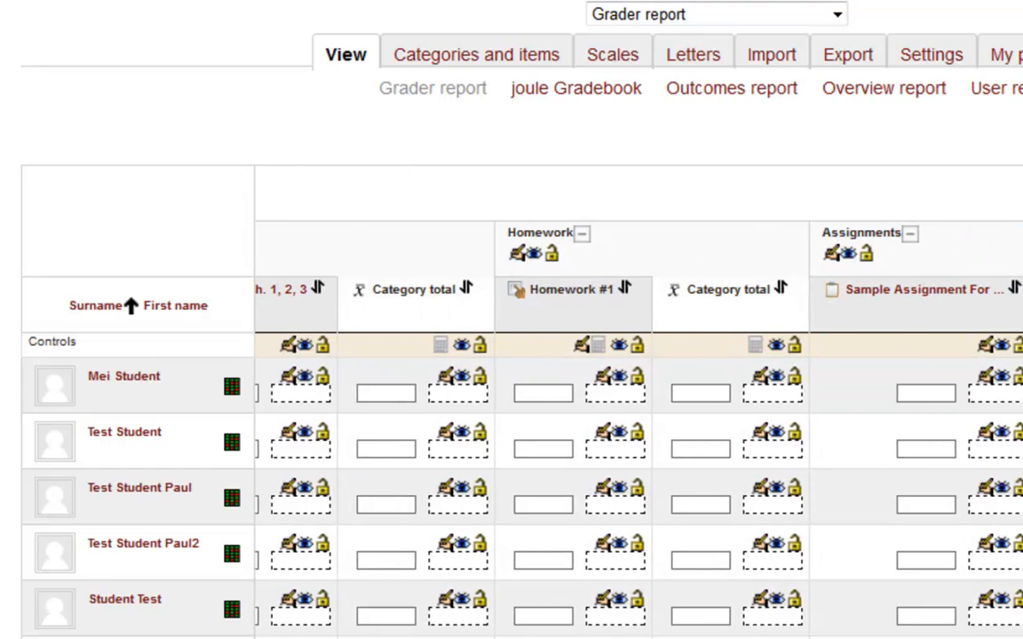
{"action": "scroll", "coordinate": [640, 400], "scroll_direction": "left", "scroll_amount": 3}
{"action": "scroll", "coordinate": [895, 622], "scroll_direction": "right", "scroll_amount": 1}
{"action": "scroll", "coordinate": [896, 622], "scroll_direction": "down", "scroll_amount": 5}
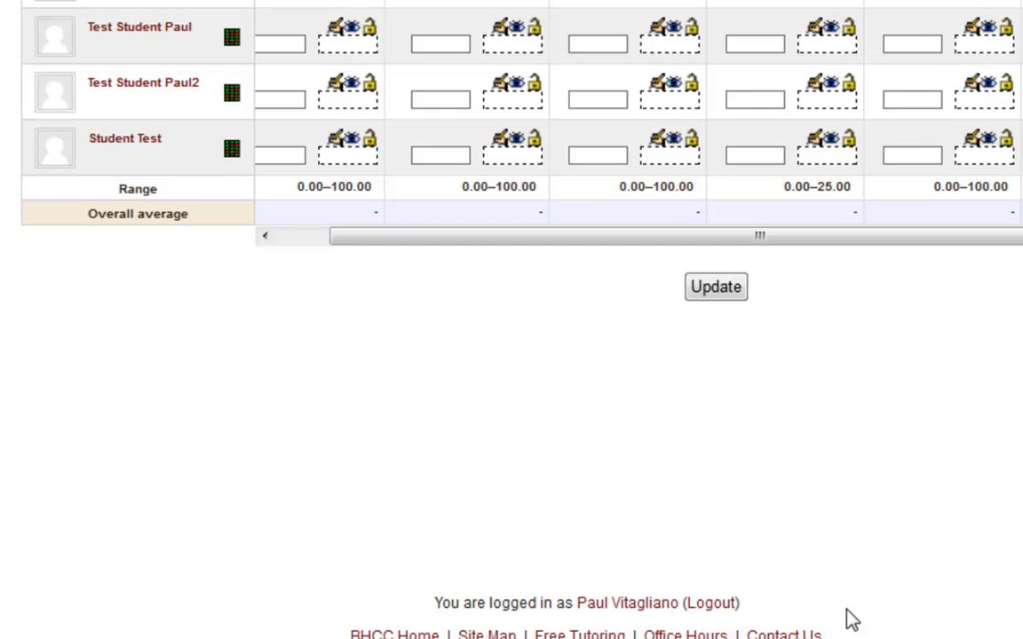
{"action": "scroll", "coordinate": [854, 616], "scroll_direction": "up", "scroll_amount": 5}
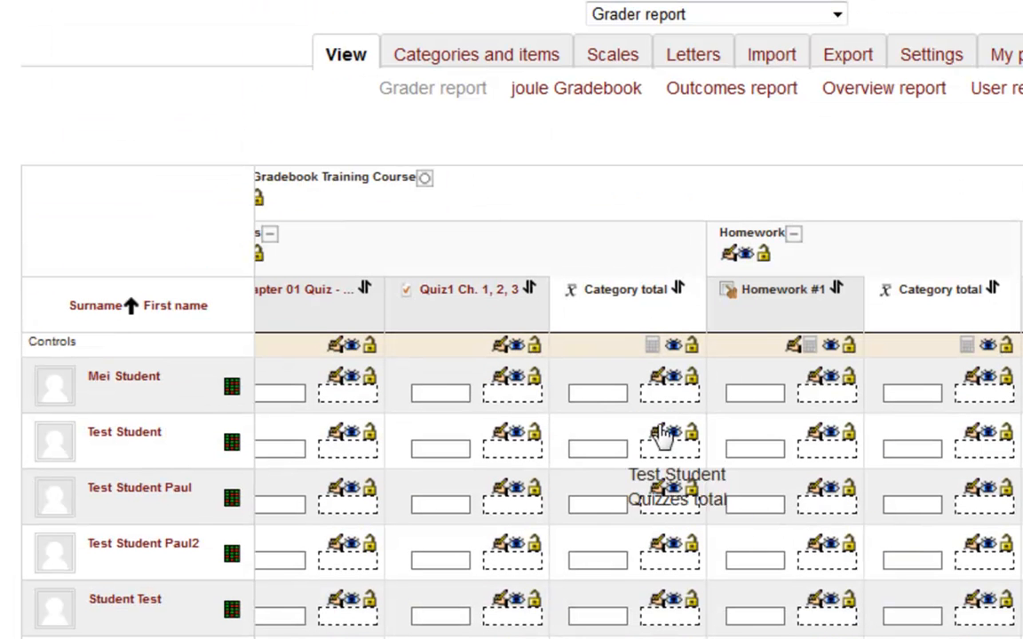
{"action": "left_click", "coordinate": [425, 179]}
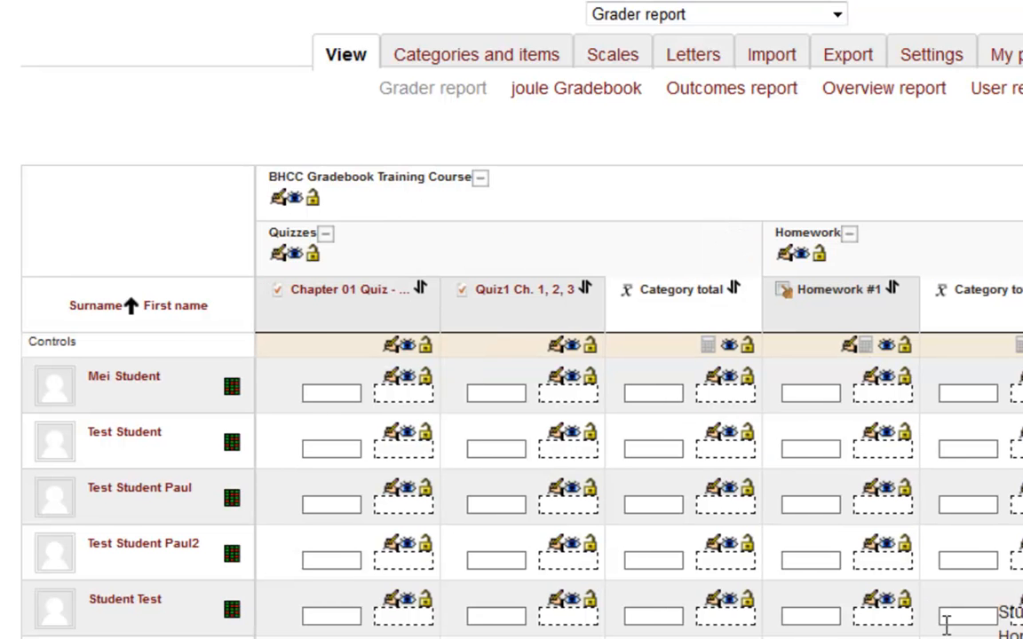
{"action": "scroll", "coordinate": [639, 400], "scroll_direction": "right", "scroll_amount": 5}
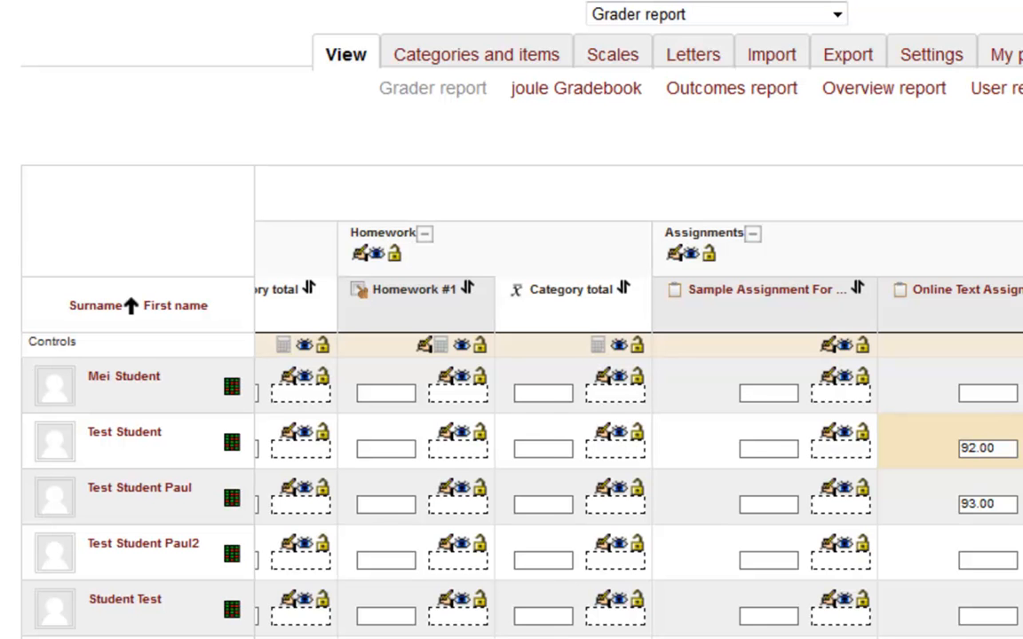
{"action": "scroll", "coordinate": [639, 399], "scroll_direction": "left", "scroll_amount": 5}
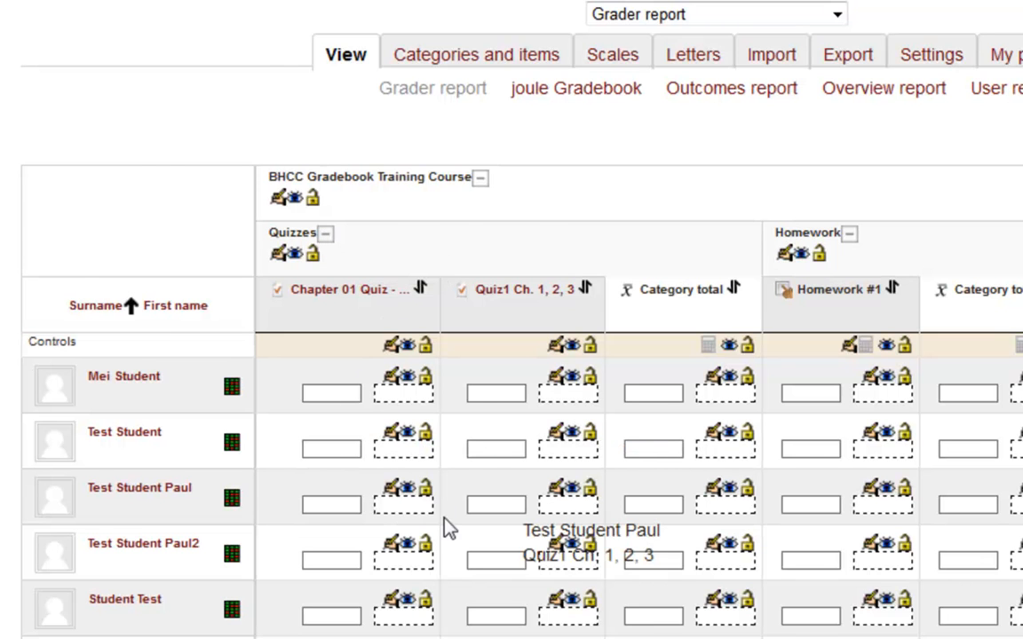
{"action": "scroll", "coordinate": [480, 502], "scroll_direction": "down", "scroll_amount": 3}
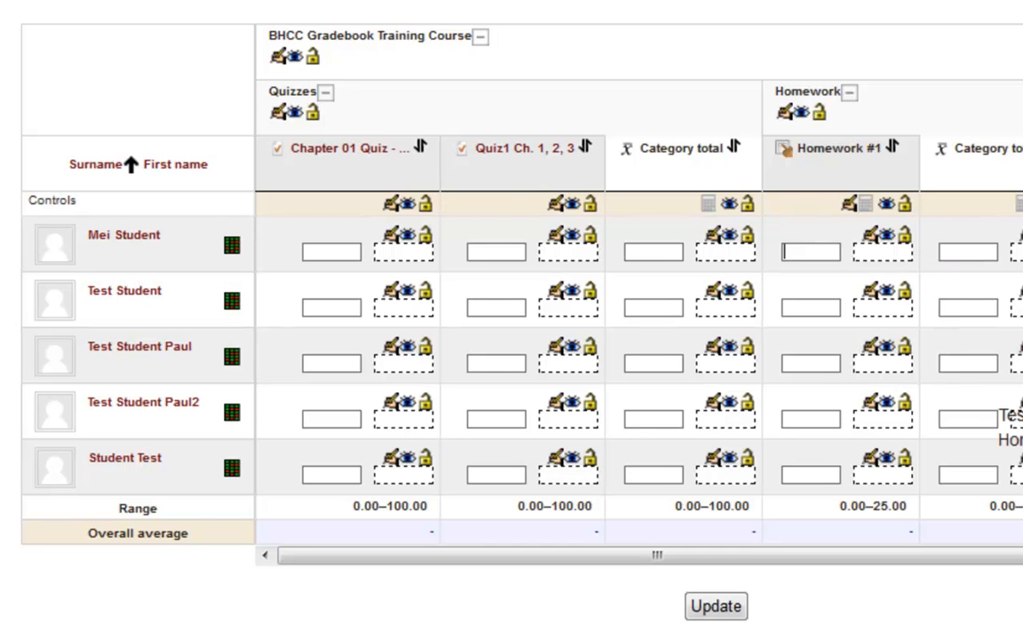
- Enter a grade of 95 in Homework #1 for the first listed student and submit the grade update
{"action": "type", "text": "95"}
{"action": "key", "text": "Return"}
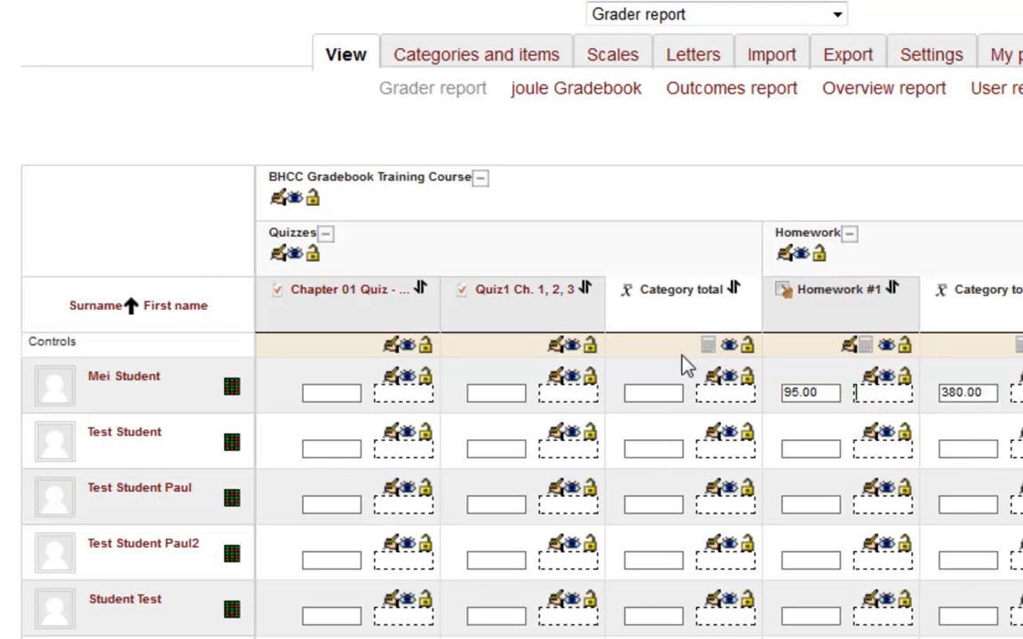
- Open the grade editing form for the first listed student's Homework #1, examine its options and feedback area, and cancel
{"action": "left_click", "coordinate": [872, 381]}
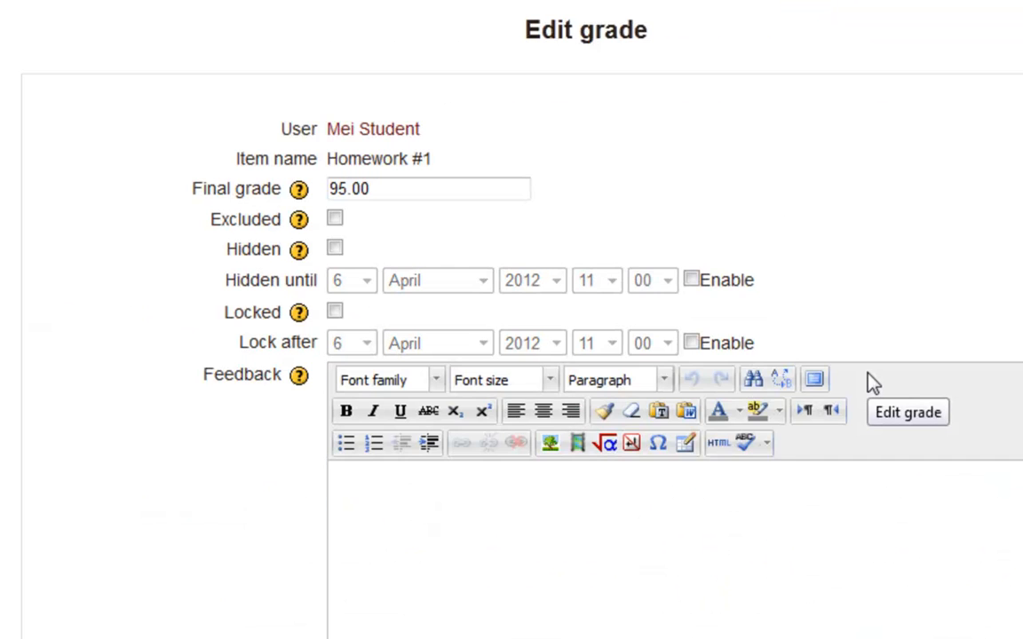
{"action": "scroll", "coordinate": [888, 407], "scroll_direction": "down", "scroll_amount": 3}
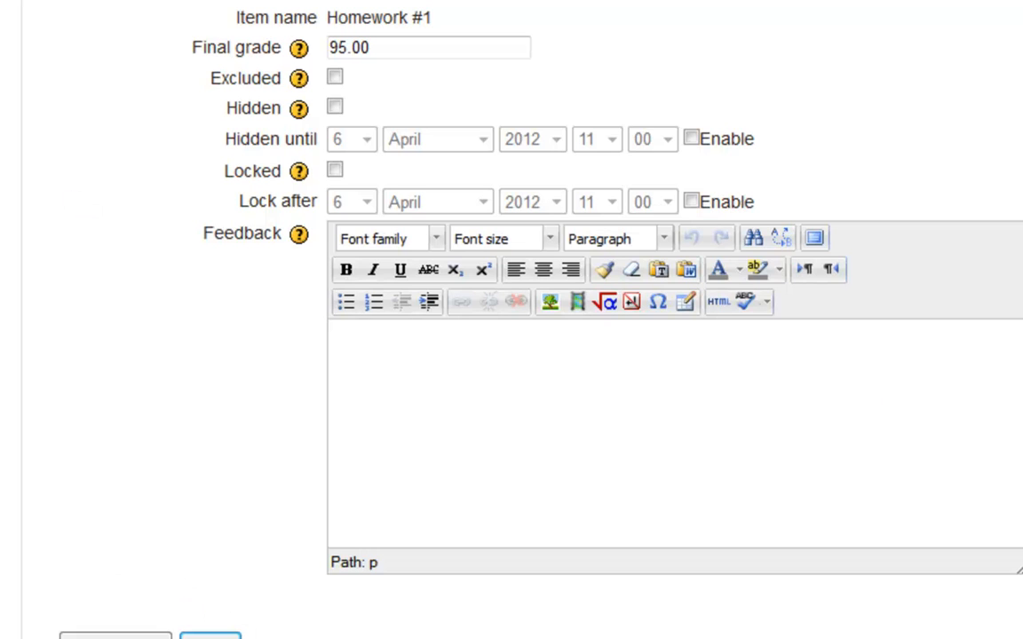
{"action": "left_click", "coordinate": [211, 637]}
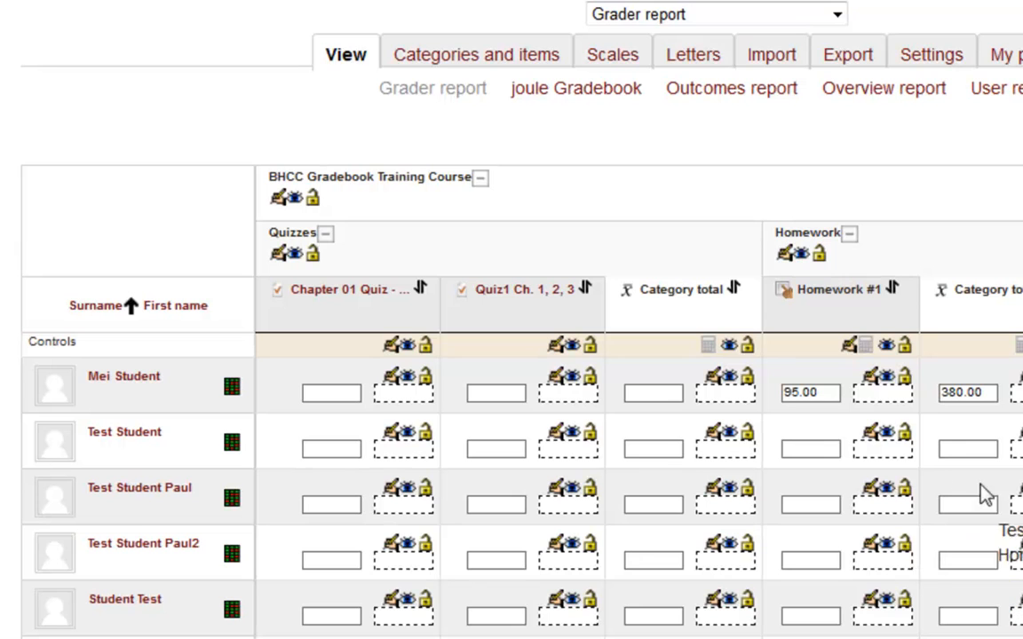
- Add the feedback "Nice work" to the first listed student's Homework #1 grade, save it, and check the feedback in the grader report
{"action": "left_click", "coordinate": [870, 379]}
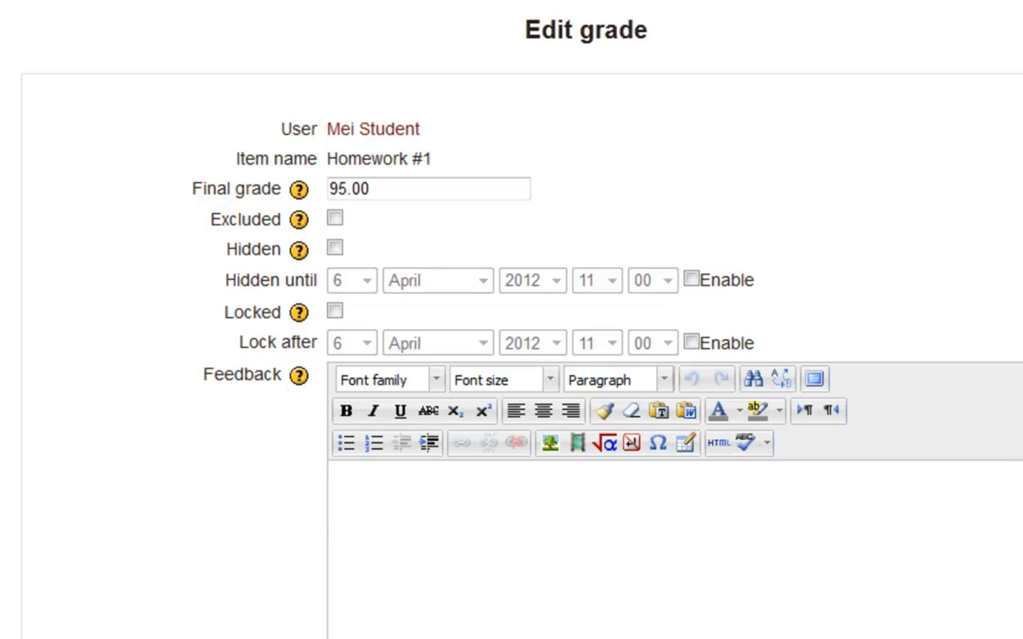
{"action": "left_click", "coordinate": [393, 585]}
{"action": "type", "text": "Nice work"}
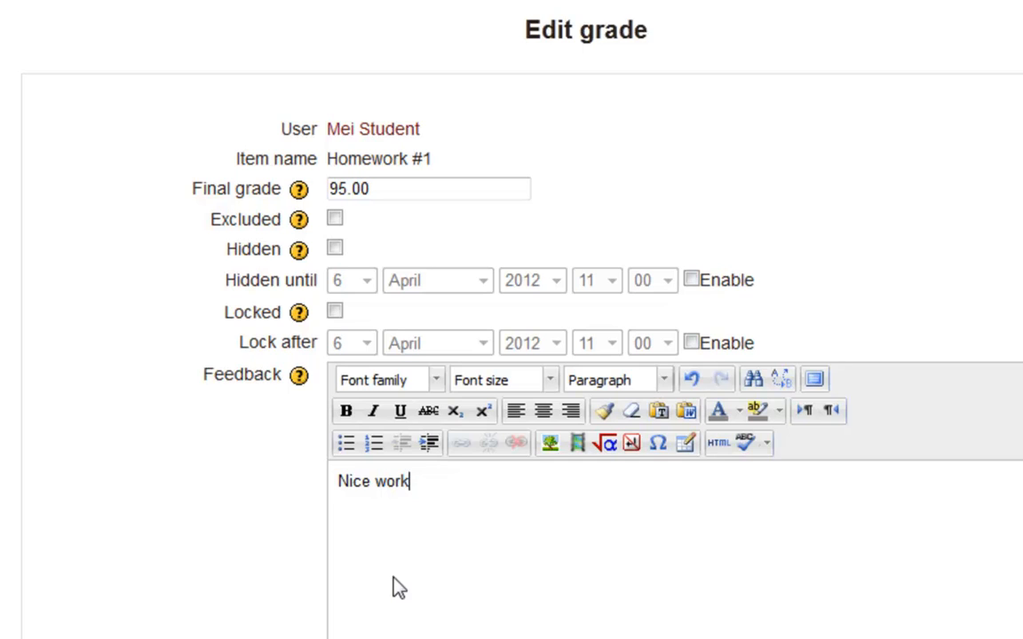
{"action": "scroll", "coordinate": [312, 511], "scroll_direction": "down", "scroll_amount": 3}
{"action": "left_click", "coordinate": [91, 519]}
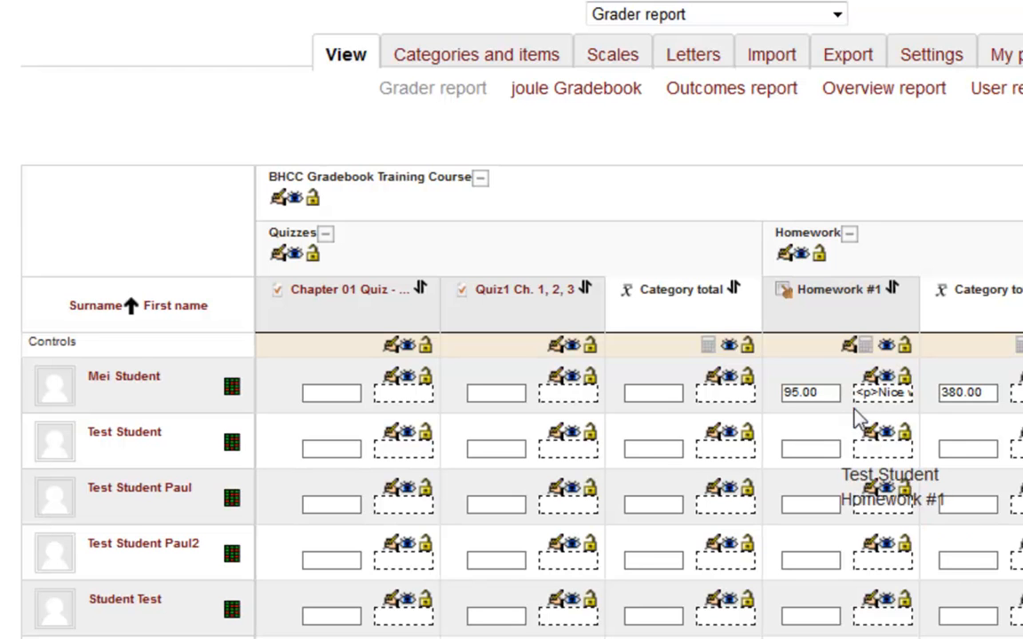
{"action": "mouse_move", "coordinate": [868, 391]}
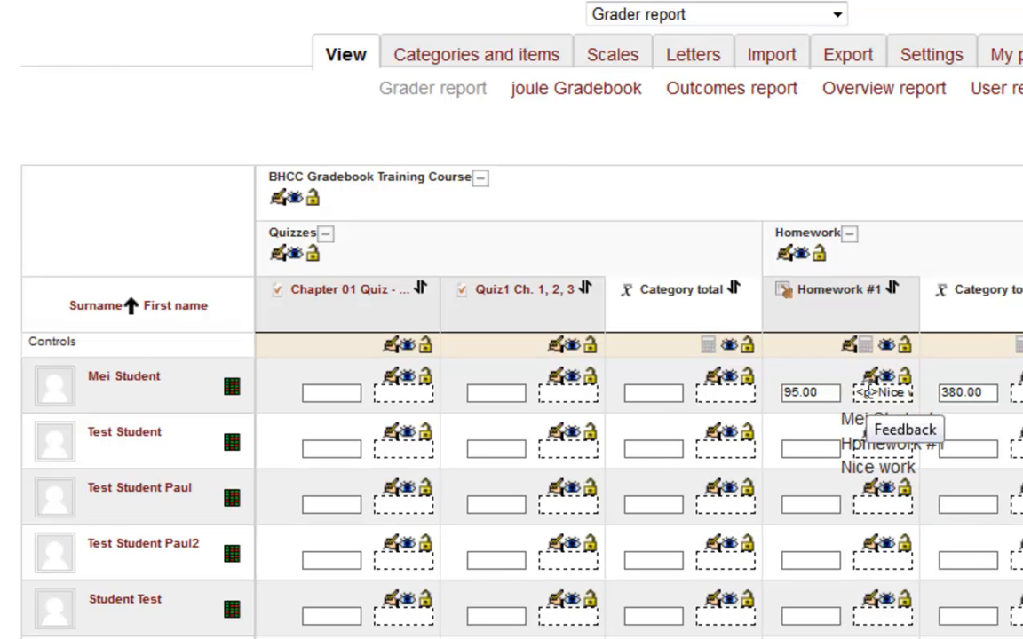